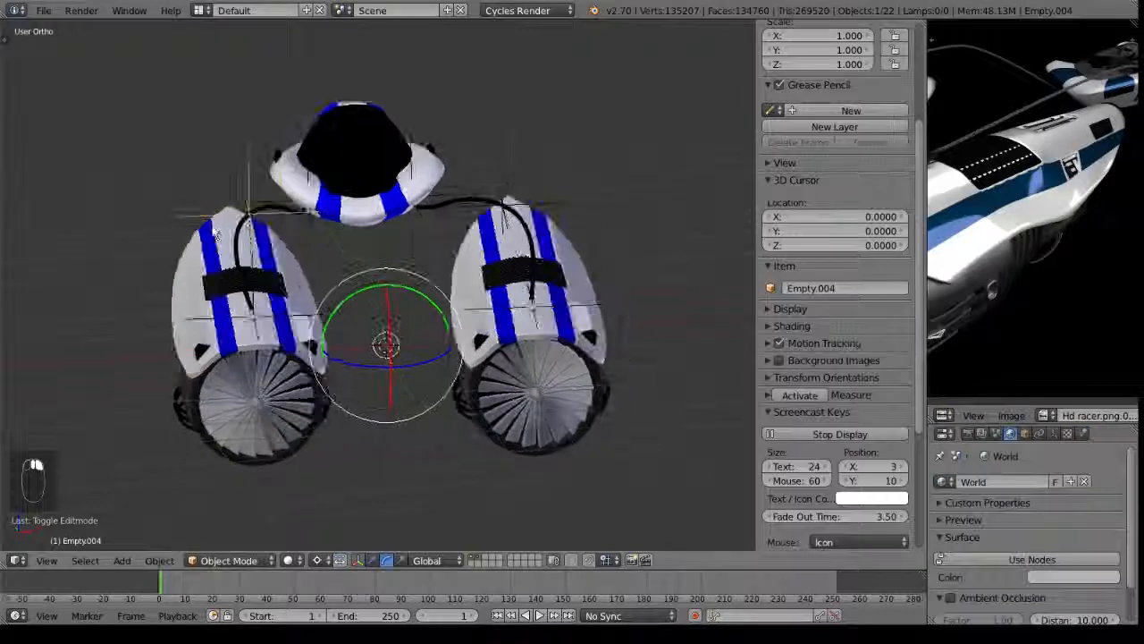
# Hide the cockpit and one whole engine assembly together with its connecting cable and empties.
pyautogui.press('b')
pyautogui.moveTo(395, 50); pyautogui.dragTo(134, 517)
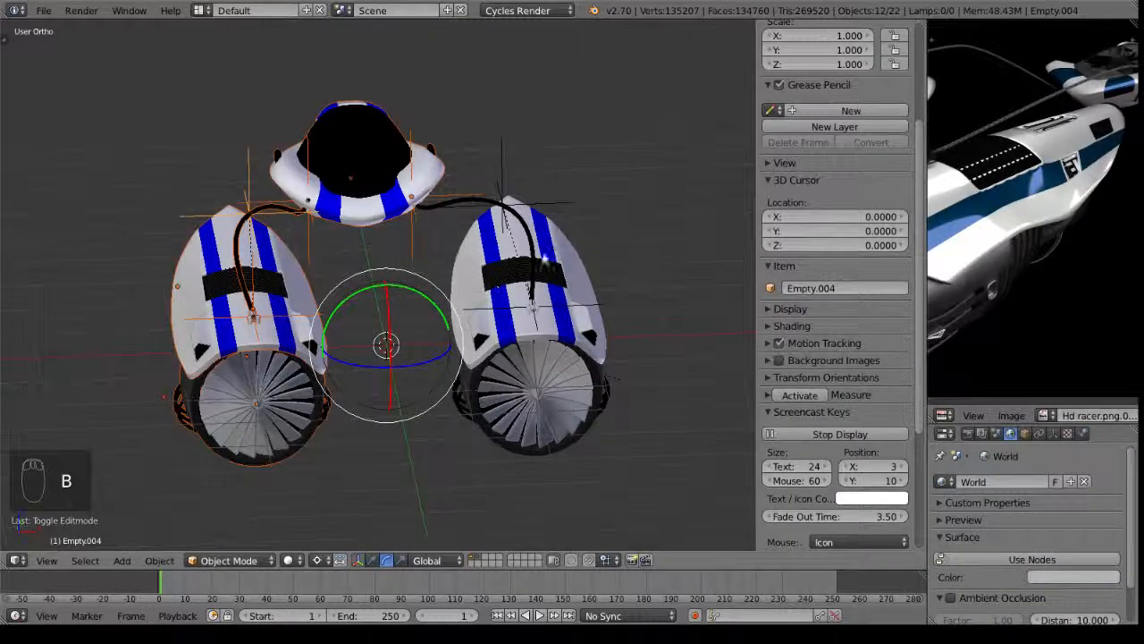
pyautogui.press('h')
# Hide the leftover cable and empties around the remaining engine.
pyautogui.moveTo(544, 260); pyautogui.dragTo(428, 203, button='middle')
pyautogui.rightClick(431, 194)
pyautogui.press('h')
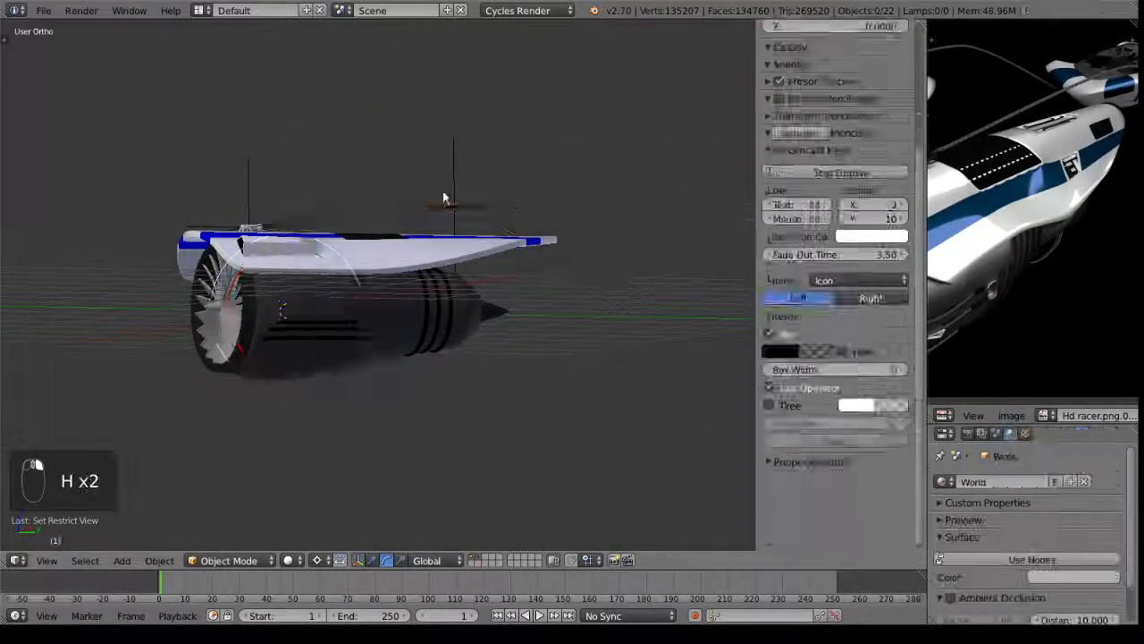
pyautogui.press('h')
pyautogui.rightClick(228, 174)
pyautogui.press('h')
# Hide the striped white cover and the small part on top of the remaining engine.
pyautogui.rightClick(379, 251)
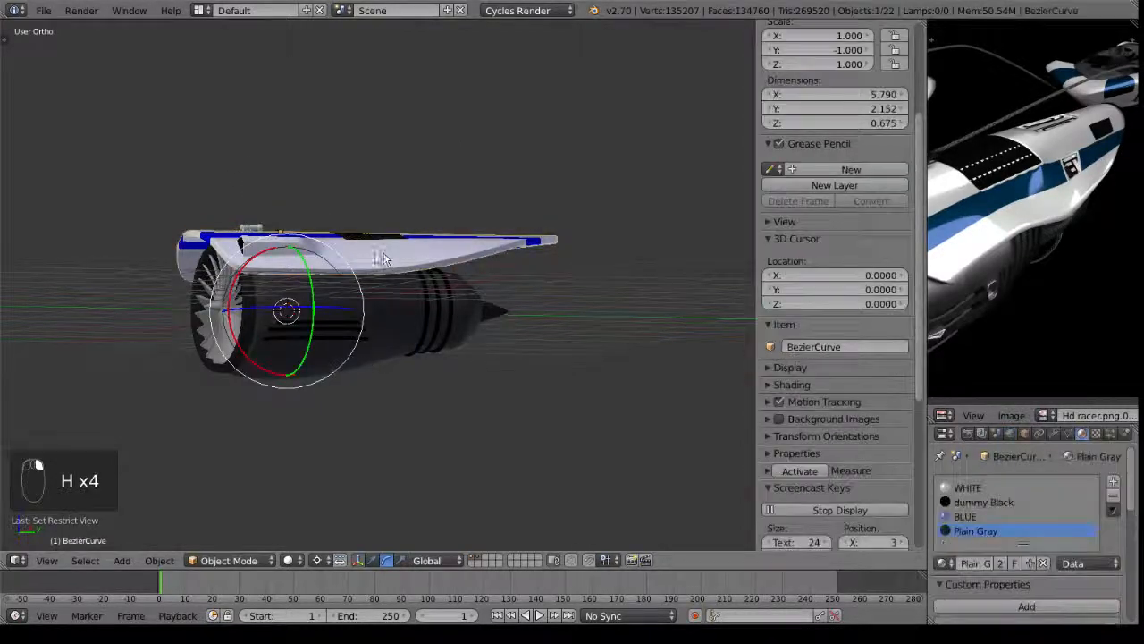
pyautogui.press('h')
pyautogui.rightClick(248, 223)
pyautogui.press('h')
pyautogui.moveTo(384, 277); pyautogui.dragTo(449, 274, button='middle')
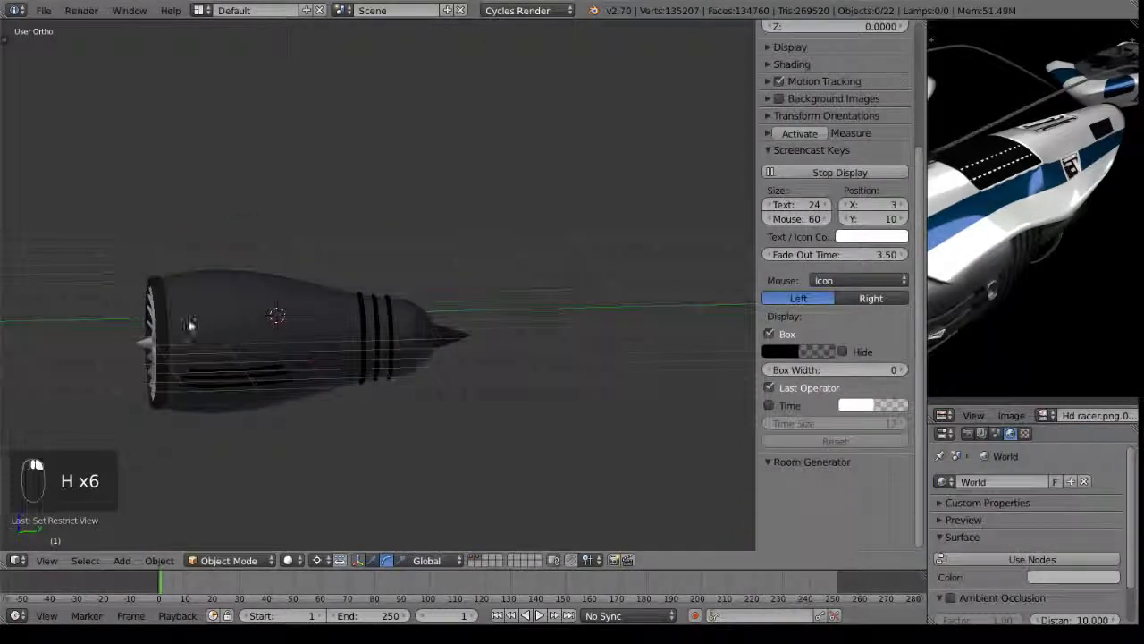
# Delete the object with the thin black vent strips on the side of the engine.
pyautogui.keyDown('shift'); pyautogui.moveTo(331, 279); pyautogui.dragTo(483, 224, button='middle'); pyautogui.keyUp('shift')
pyautogui.scroll(3, 447, 277)
pyautogui.rightClick(334, 361)
pyautogui.moveTo(313, 362); pyautogui.dragTo(346, 351, button='middle')
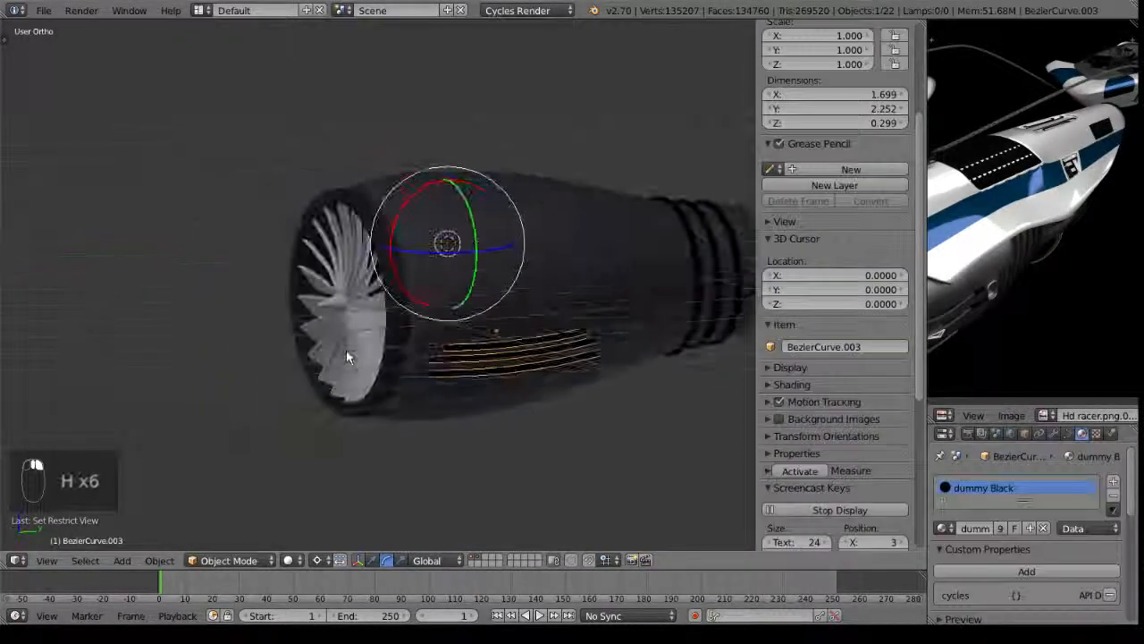
pyautogui.press('Delete')
pyautogui.click(345, 349)
pyautogui.scroll(2, 418, 402)
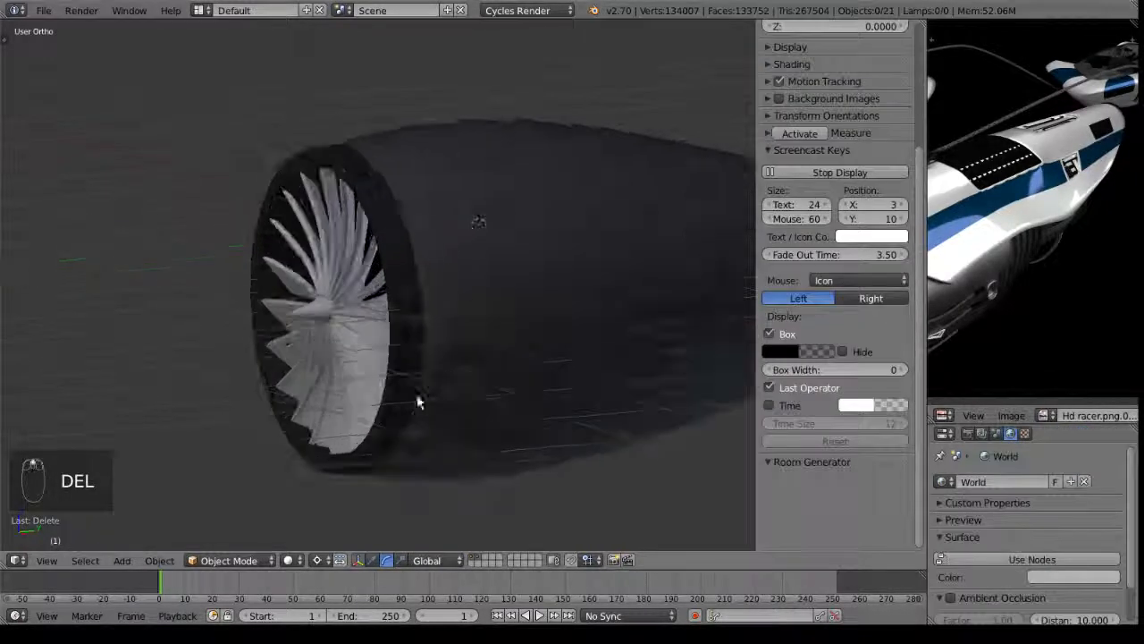
# Delete all the small separate block details along the lower side of the engine body's mesh.
pyautogui.rightClick(489, 368)
pyautogui.press('Tab')
pyautogui.scroll(3, 485, 396)
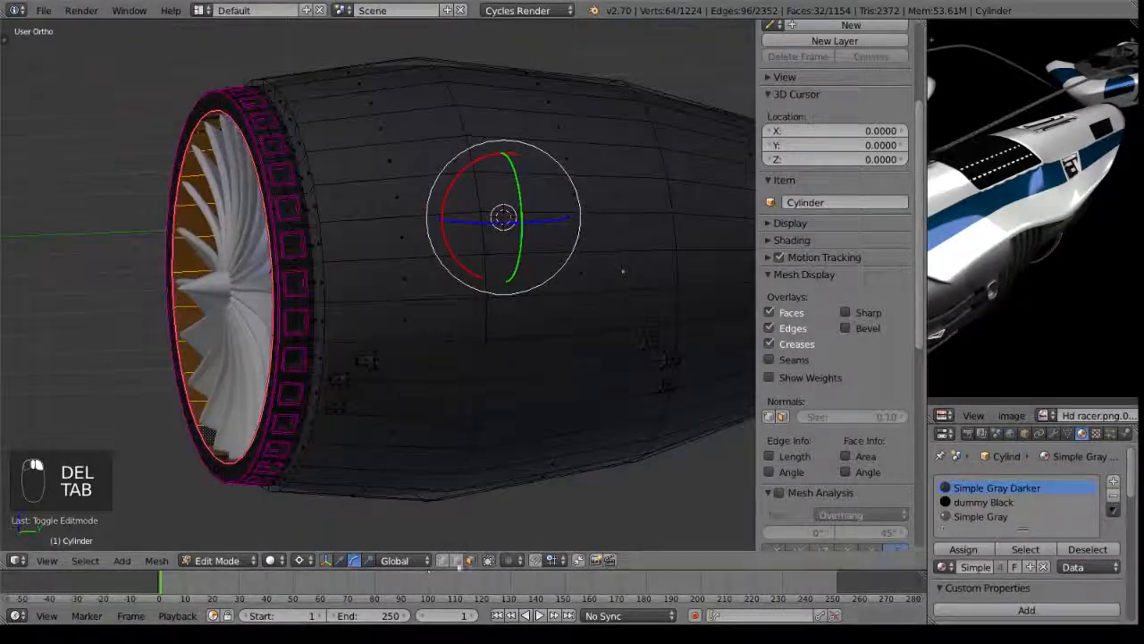
pyautogui.scroll(4, 398, 322)
pyautogui.rightClick(393, 308)
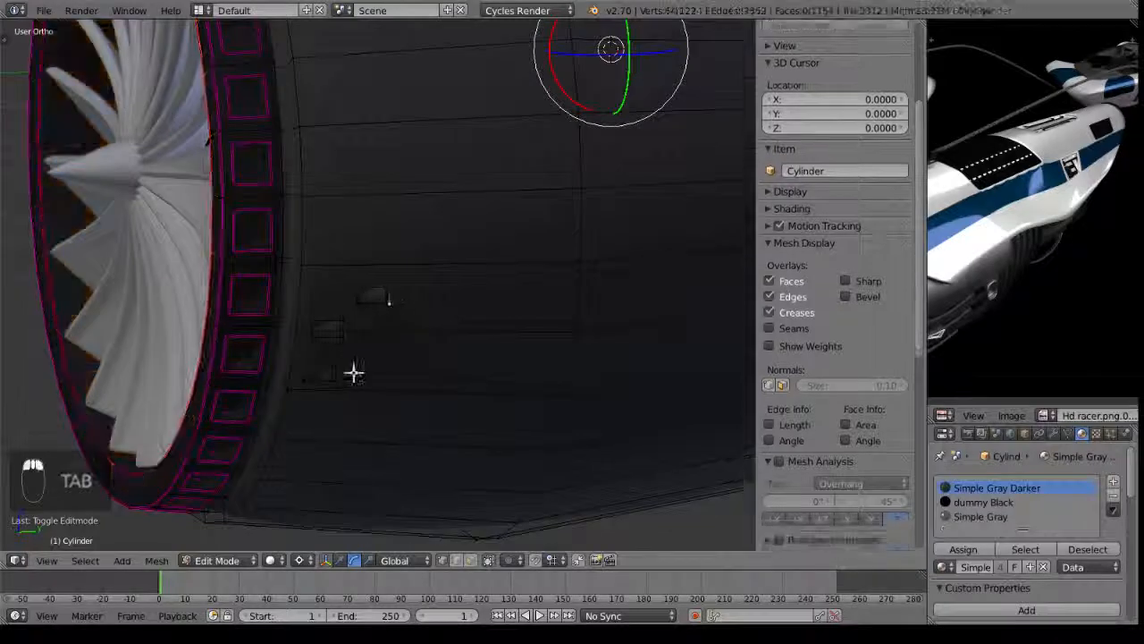
pyautogui.keyDown('shift'); pyautogui.moveTo(657, 298); pyautogui.dragTo(349, 355, button='middle'); pyautogui.keyUp('shift')
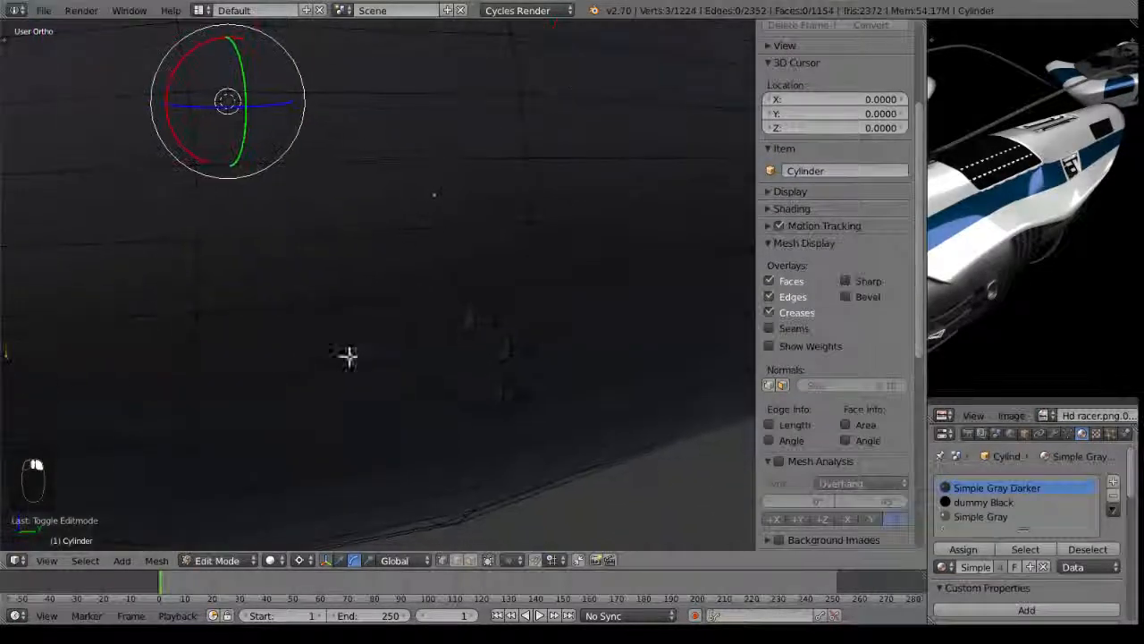
pyautogui.hotkey('ctrl', 'z')
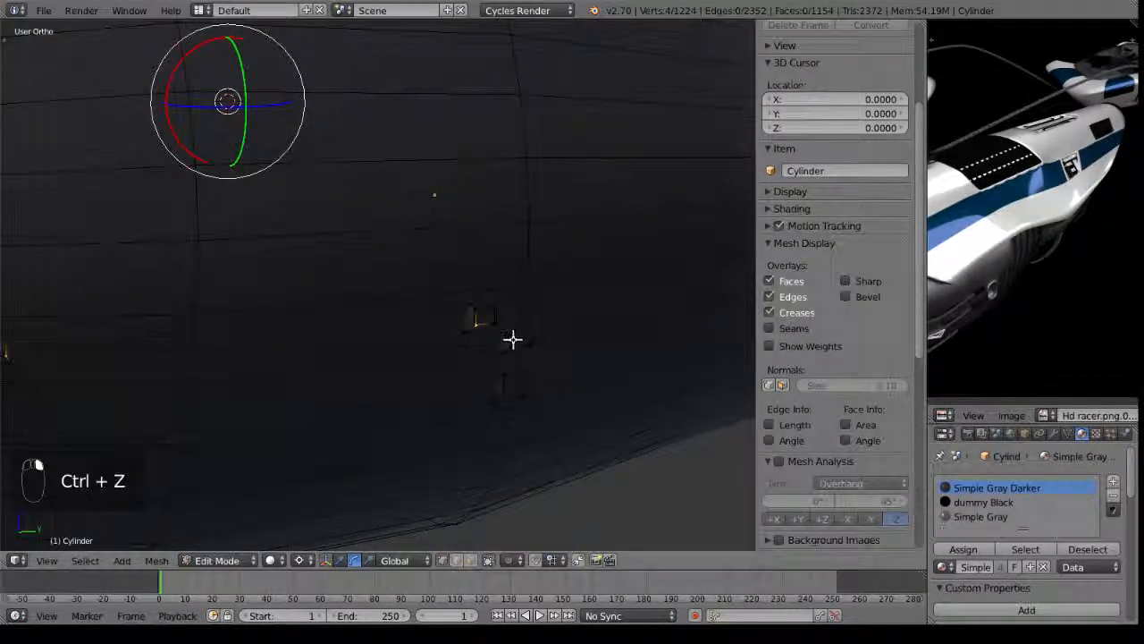
pyautogui.press('z')
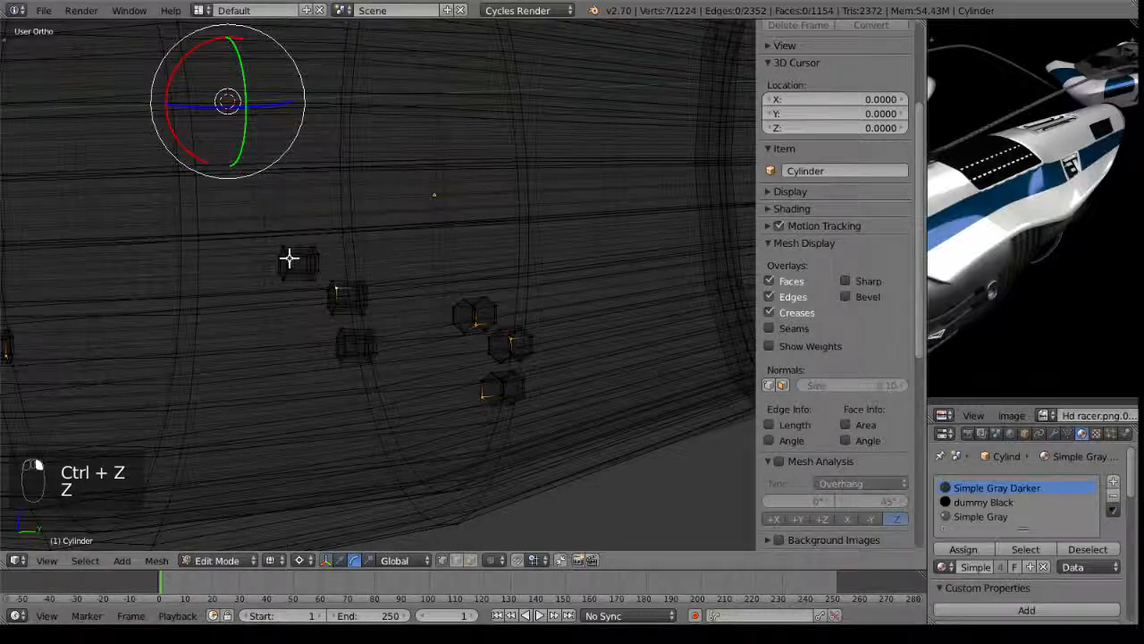
pyautogui.keyDown('shift'); pyautogui.rightClick(333, 338); pyautogui.keyUp('shift')
pyautogui.keyDown('shift'); pyautogui.moveTo(173, 346); pyautogui.dragTo(476, 348, button='middle'); pyautogui.keyUp('shift')
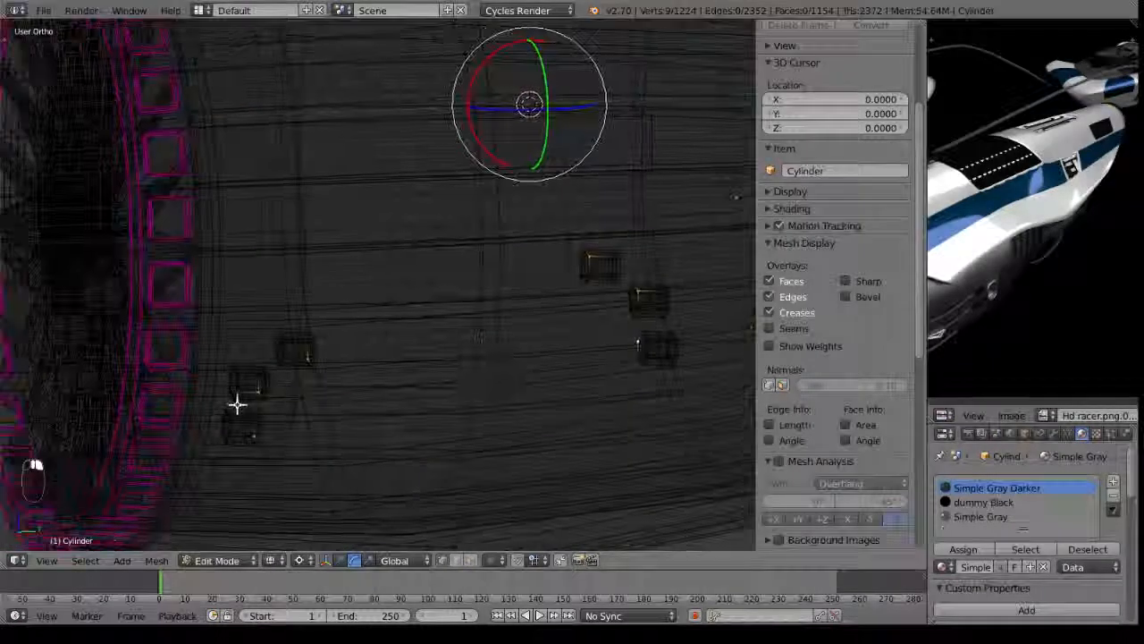
pyautogui.moveTo(343, 372); pyautogui.dragTo(514, 360, button='middle')
pyautogui.keyDown('shift'); pyautogui.moveTo(707, 365); pyautogui.dragTo(291, 416, button='middle'); pyautogui.keyUp('shift')
pyautogui.keyDown('shift'); pyautogui.rightClick(485, 287); pyautogui.keyUp('shift')
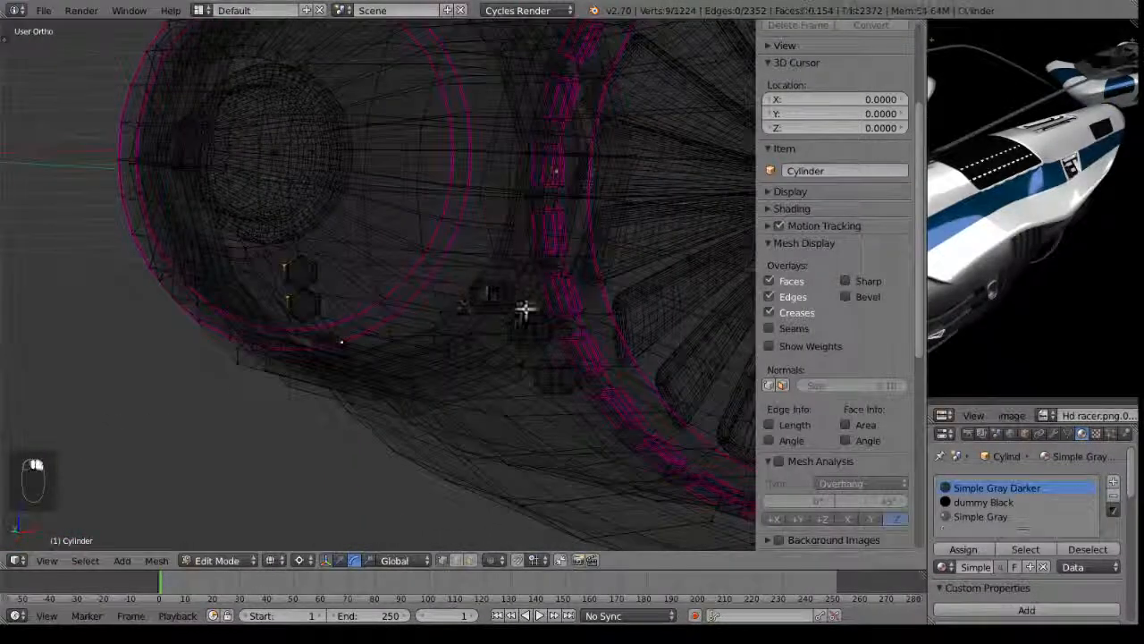
pyautogui.hotkey('ctrl', 'l')
pyautogui.press('Delete')
pyautogui.click(545, 385)
# Select the face ring around the engine's middle, set the pivot to Median Point and extrude the ring in place.
pyautogui.scroll(-7, 472, 256)
pyautogui.moveTo(649, 173)
pyautogui.mouseDown(button='middle')
pyautogui.moveTo(399, 276)
pyautogui.moveTo(377, 303)
pyautogui.mouseUp(button='middle')
pyautogui.press('z')
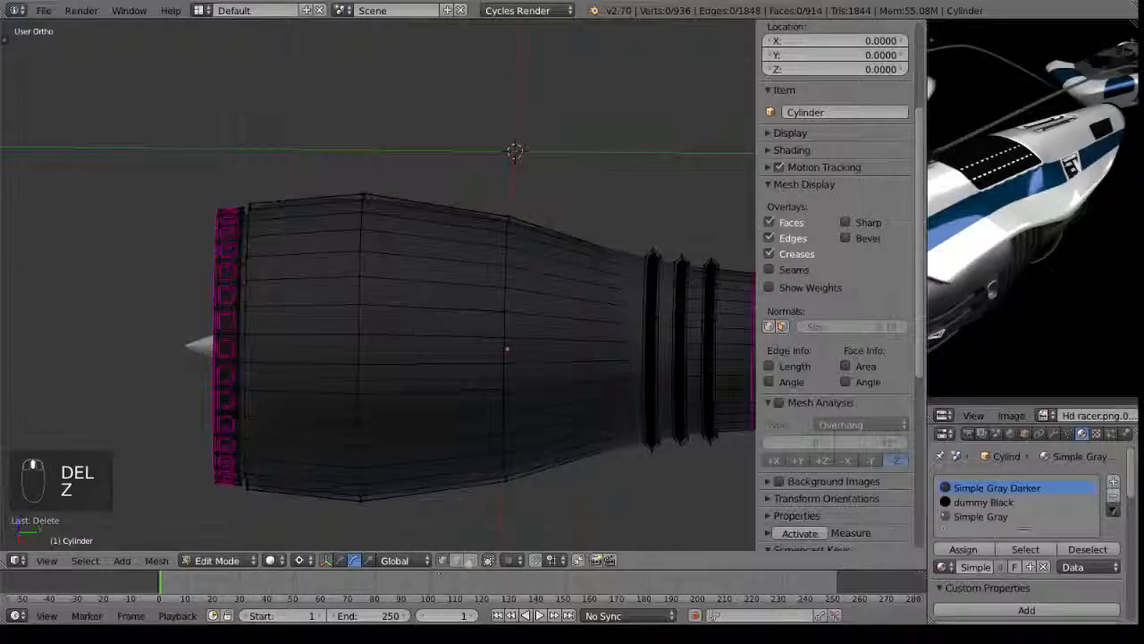
pyautogui.rightClick(414, 370)
pyautogui.keyDown('alt'); pyautogui.keyDown('shift'); pyautogui.rightClick(457, 248); pyautogui.keyUp('shift'); pyautogui.keyUp('alt')
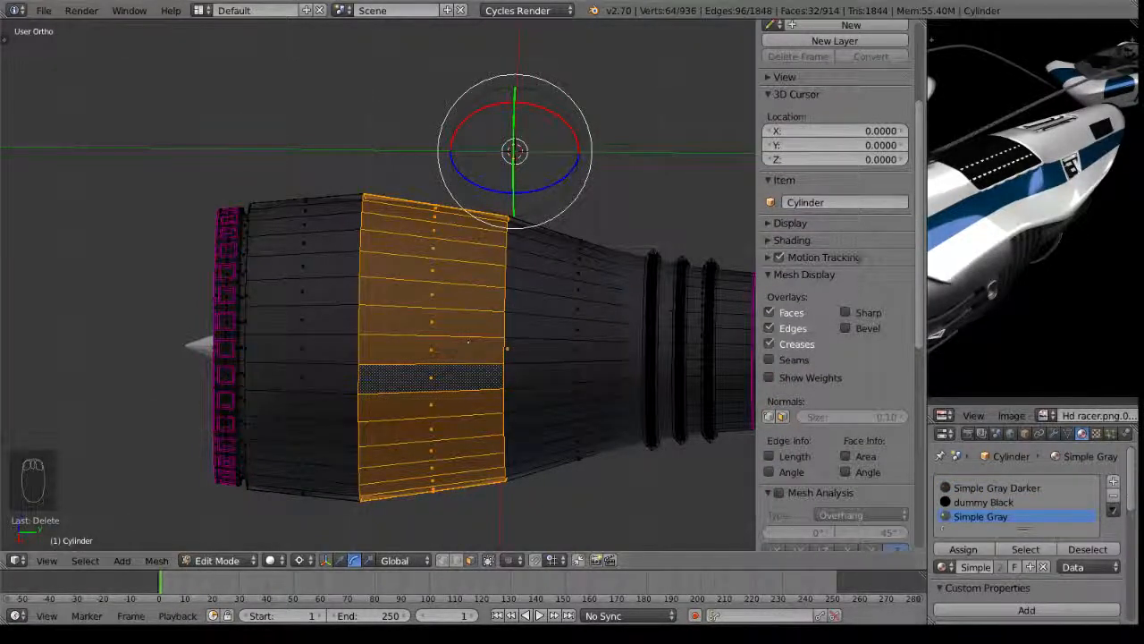
pyautogui.click(313, 558)
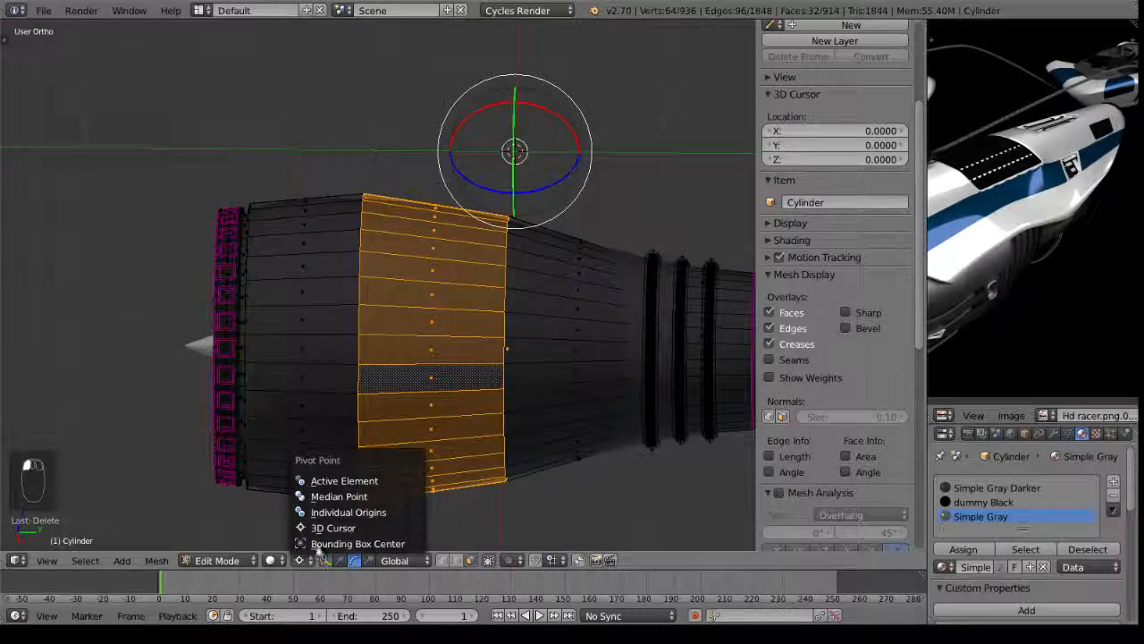
pyautogui.click(343, 497)
pyautogui.press('e')
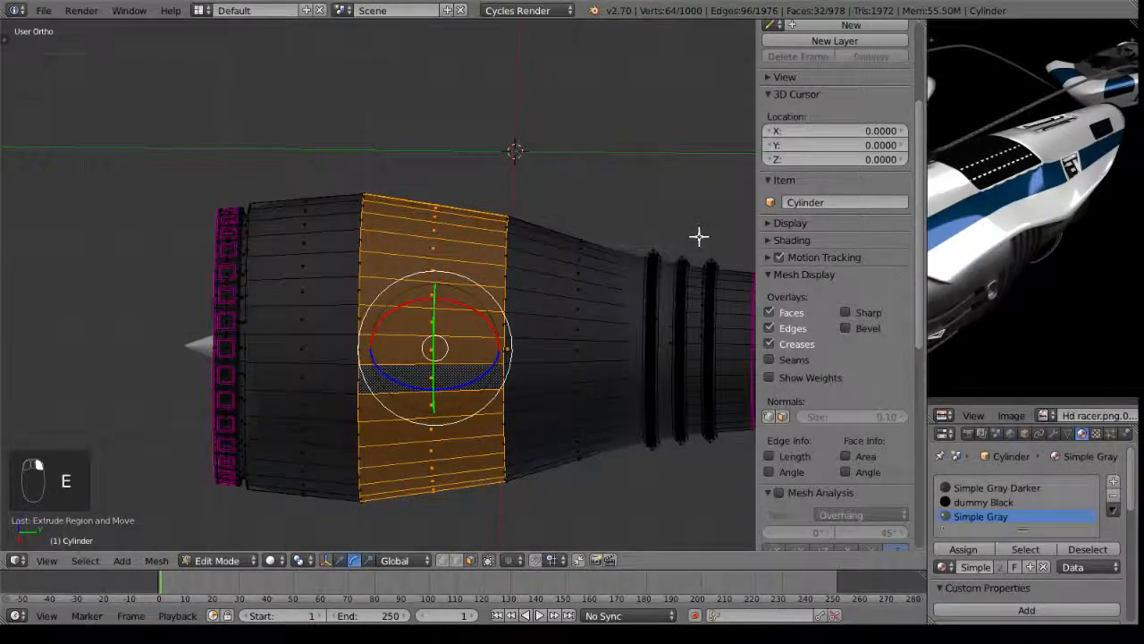
# Try to scale the extruded face ring down uniformly to about 0.86.
pyautogui.press('s')
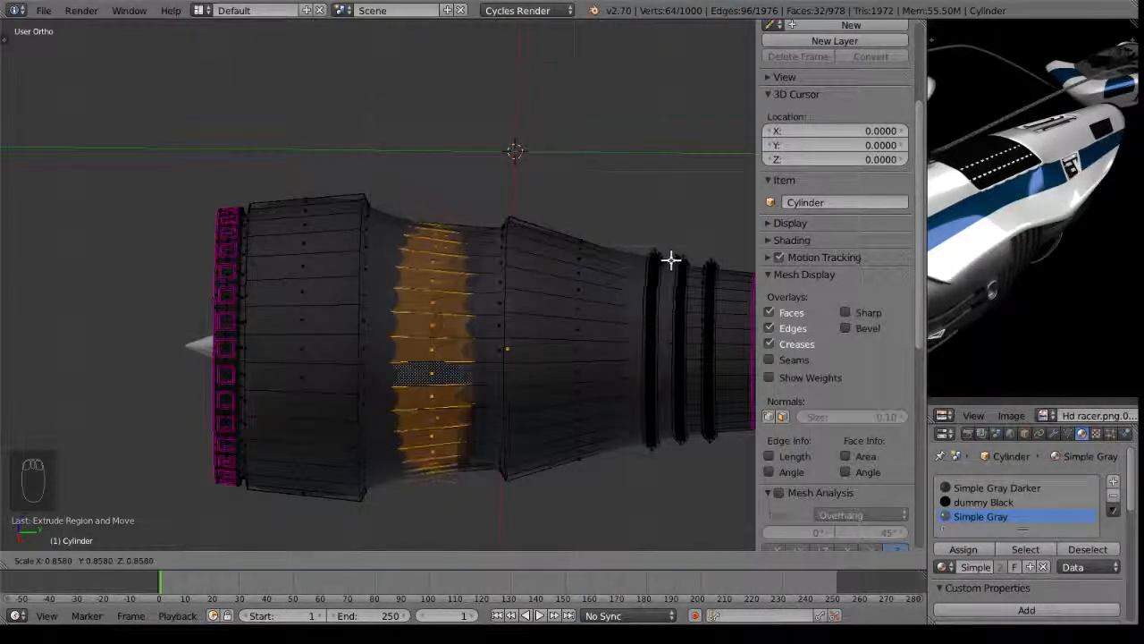
pyautogui.click(674, 258)
pyautogui.press('Tab')
pyautogui.moveTo(563, 279)
pyautogui.mouseDown(button='middle')
pyautogui.moveTo(595, 256)
pyautogui.moveTo(558, 256)
pyautogui.moveTo(550, 284)
pyautogui.mouseUp(button='middle')
pyautogui.press('Tab')
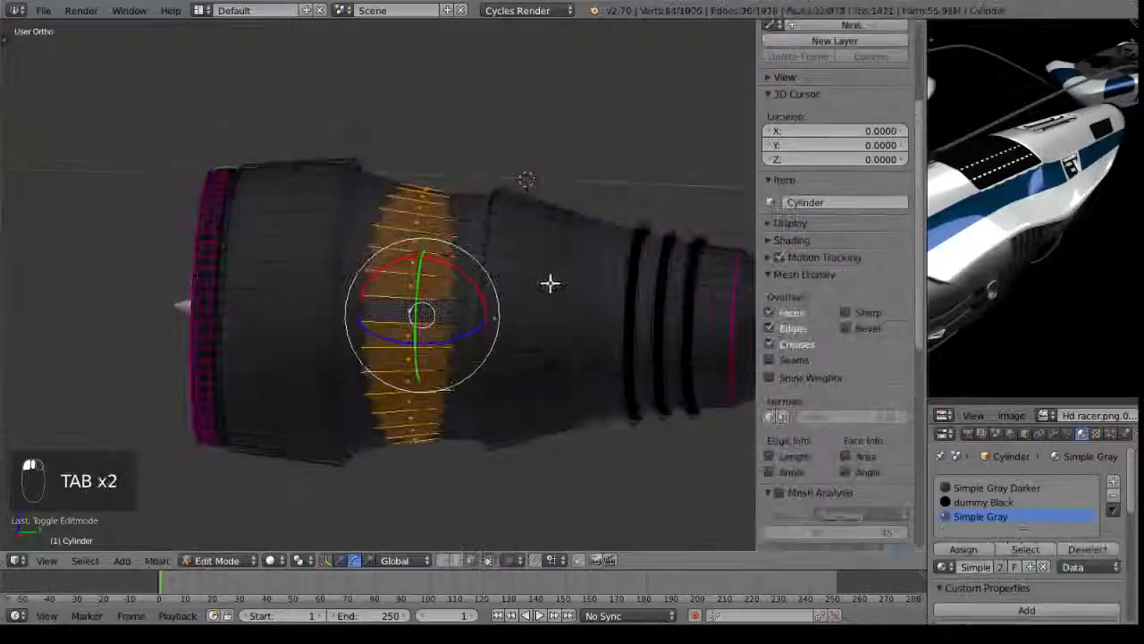
pyautogui.hotkey('ctrl', 'z')
pyautogui.hotkey('ctrl', 'z')
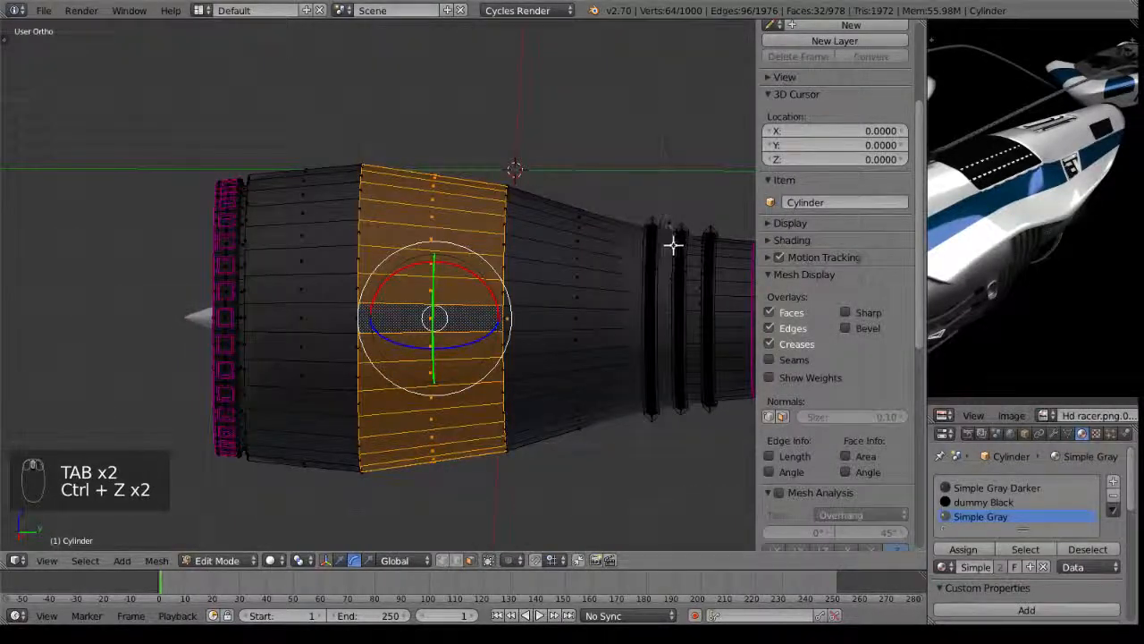
# Narrow the extruded face ring slightly along the global Y axis.
pyautogui.press('s')
pyautogui.rightClick(653, 247)
pyautogui.press('s')
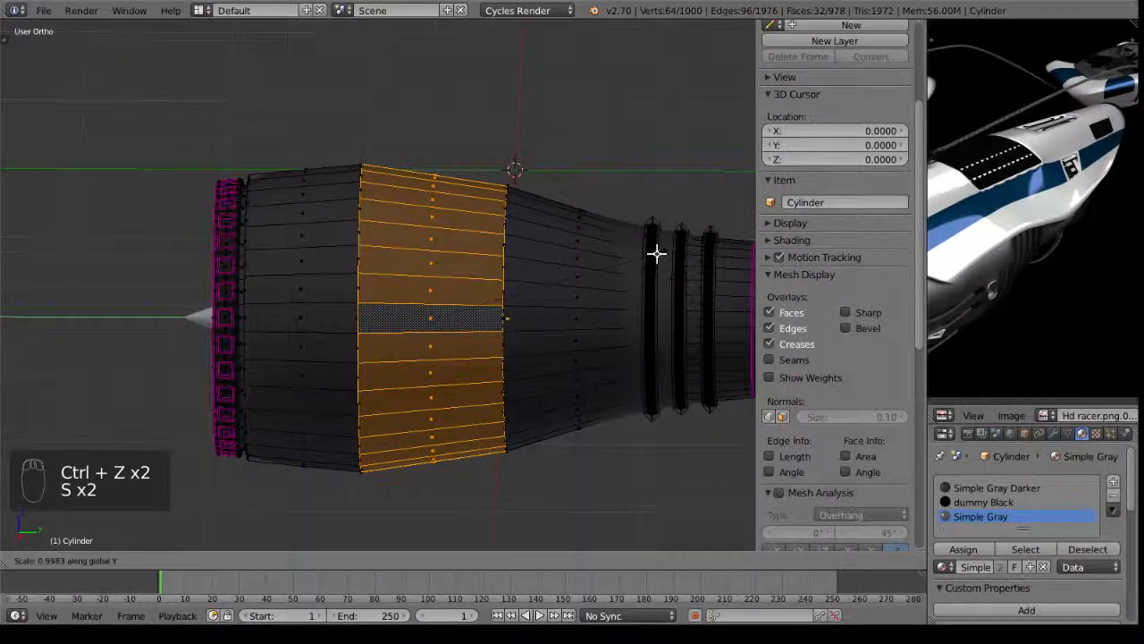
pyautogui.rightClick(625, 259)
# Extrude the narrowed face ring again and scale it inward to form a recessed waist around the engine.
pyautogui.press('e')
pyautogui.rightClick(624, 181)
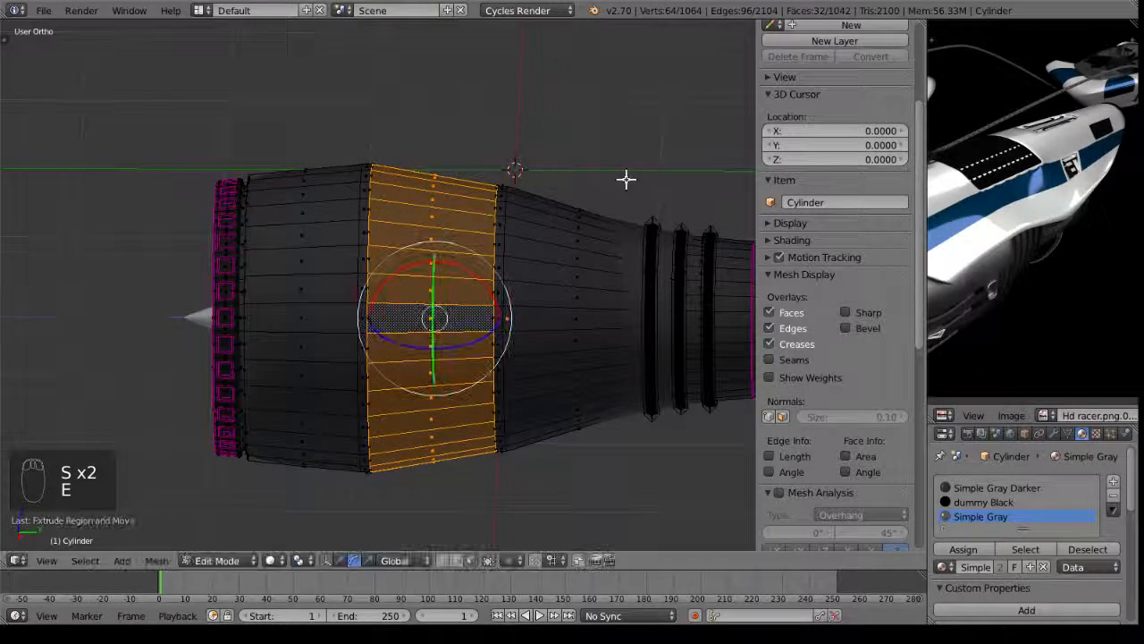
pyautogui.press('s')
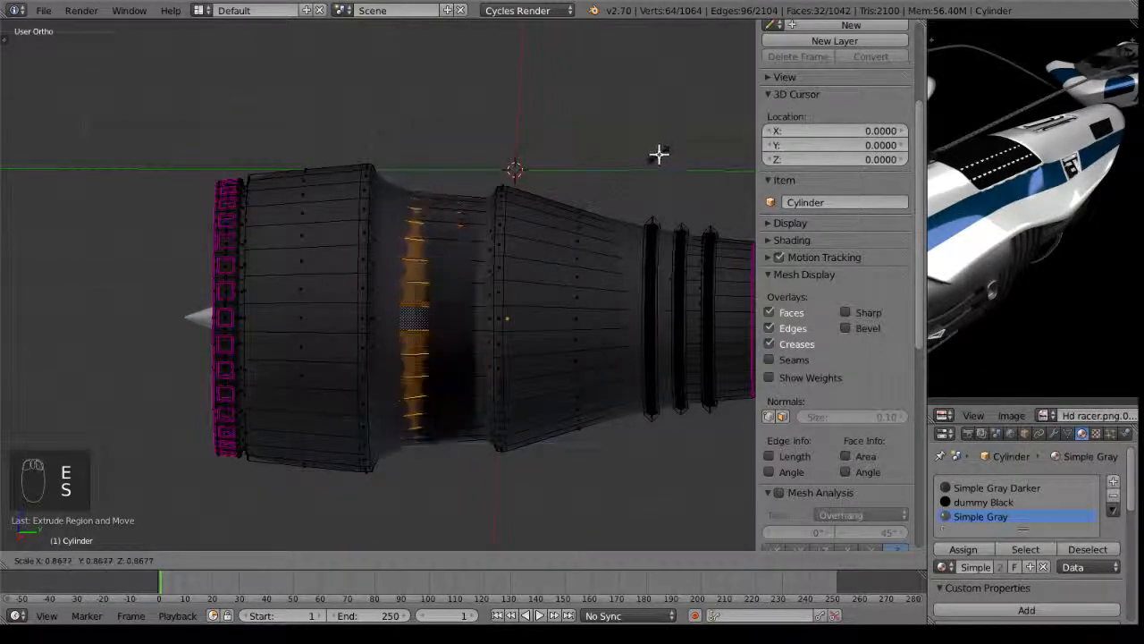
pyautogui.click(583, 199)
pyautogui.press('Tab')
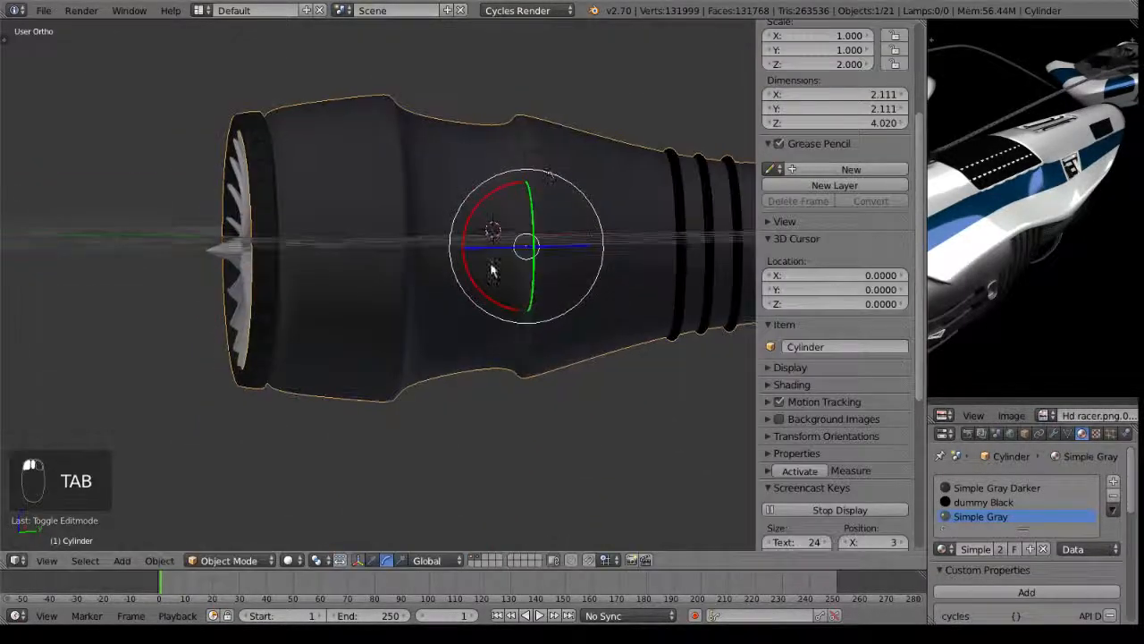
# Snap the 3D cursor to the engine and add a cylinder there inside the engine's mesh.
pyautogui.moveTo(391, 293); pyautogui.dragTo(398, 403, button='middle')
pyautogui.hotkey('shift', 's')
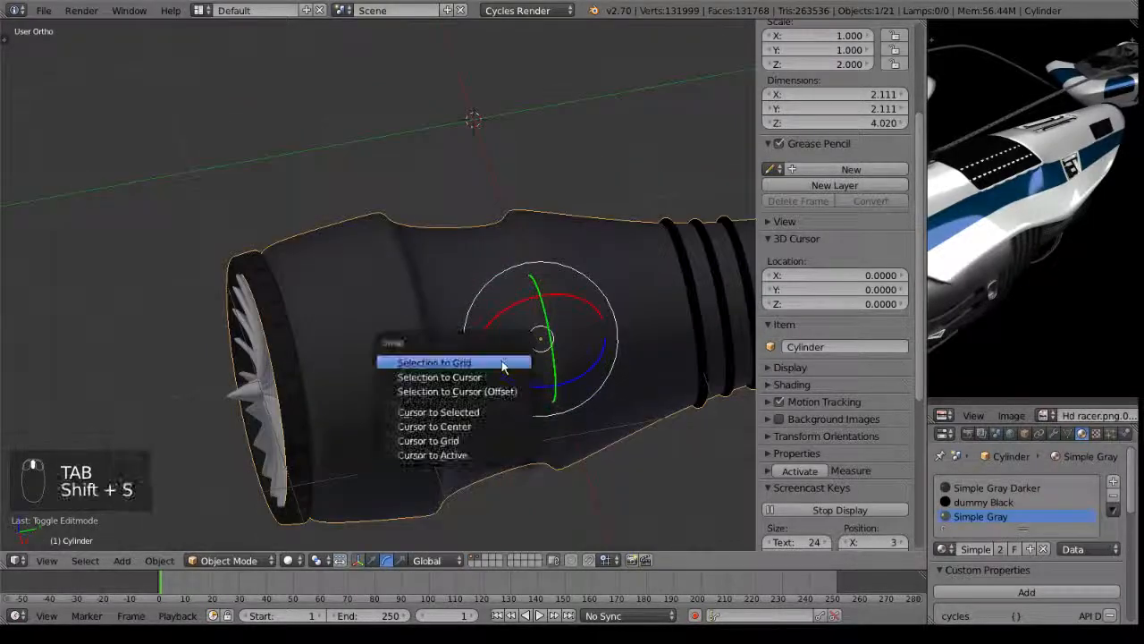
pyautogui.click(451, 410)
pyautogui.press('Tab')
pyautogui.hotkey('shift', 'a')
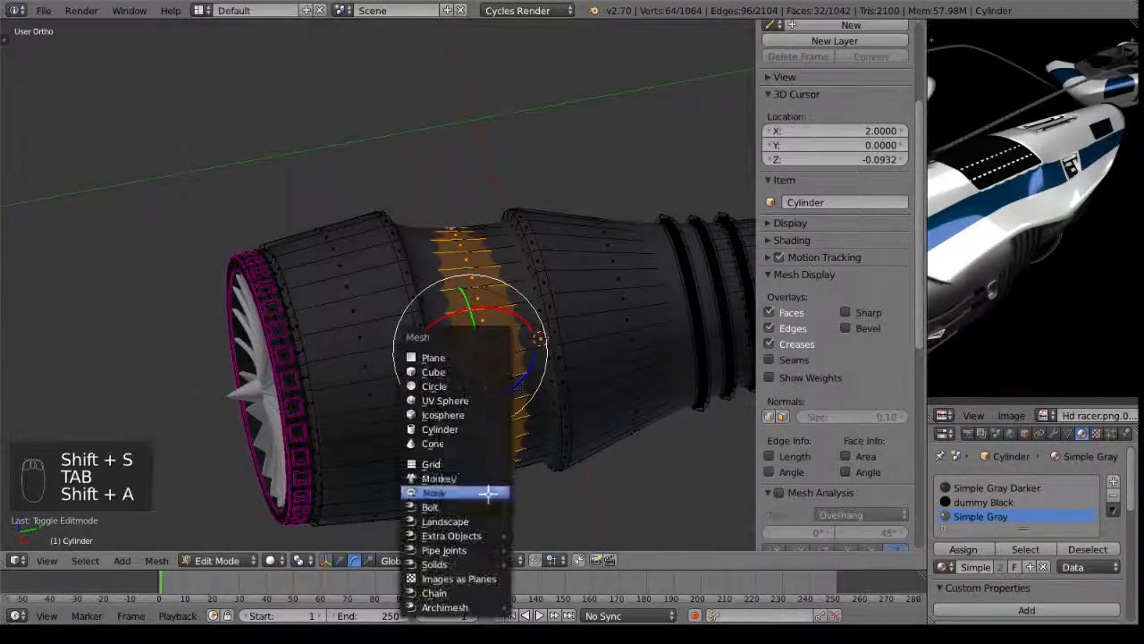
pyautogui.click(440, 429)
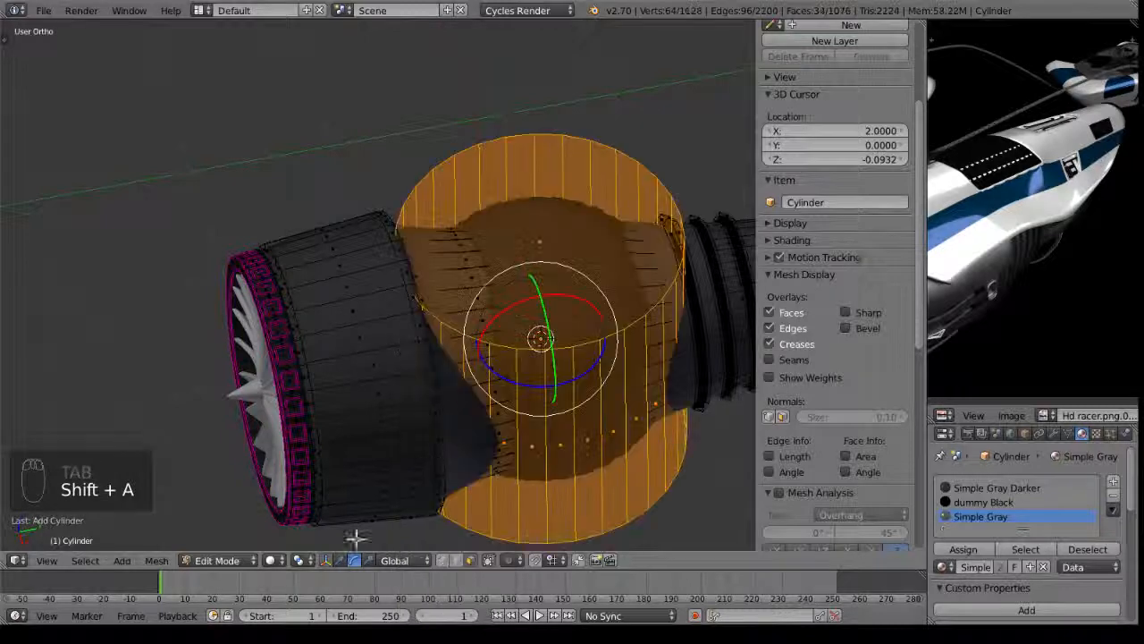
# Set the new cylinder's cap fill type to Nothing and its vertices to 10.
pyautogui.press('n')
pyautogui.press('n')
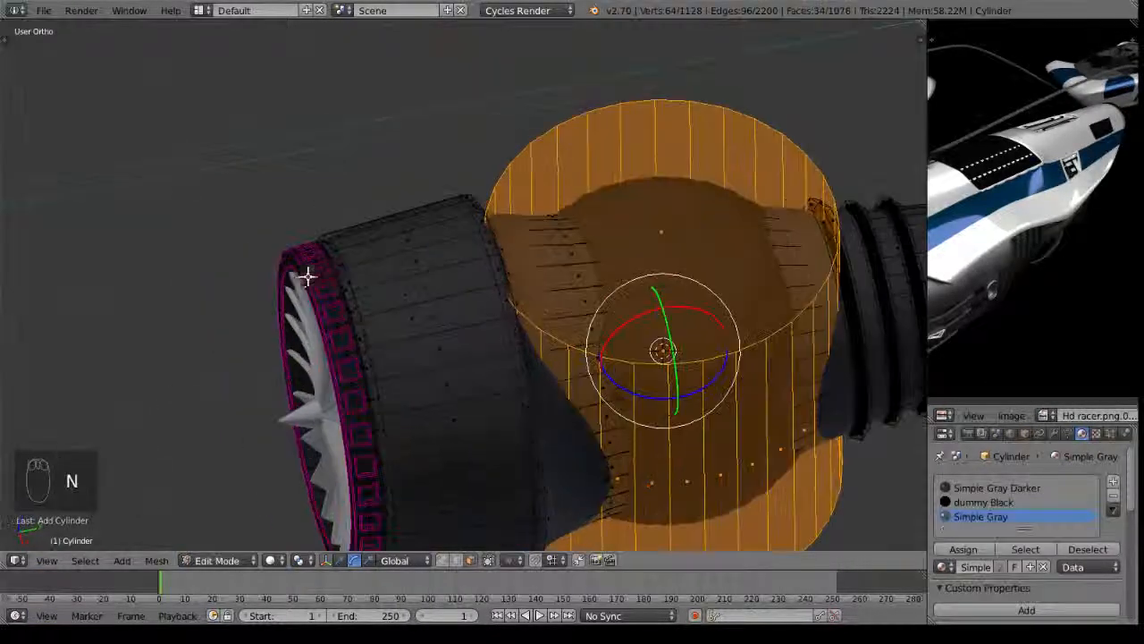
pyautogui.press('t')
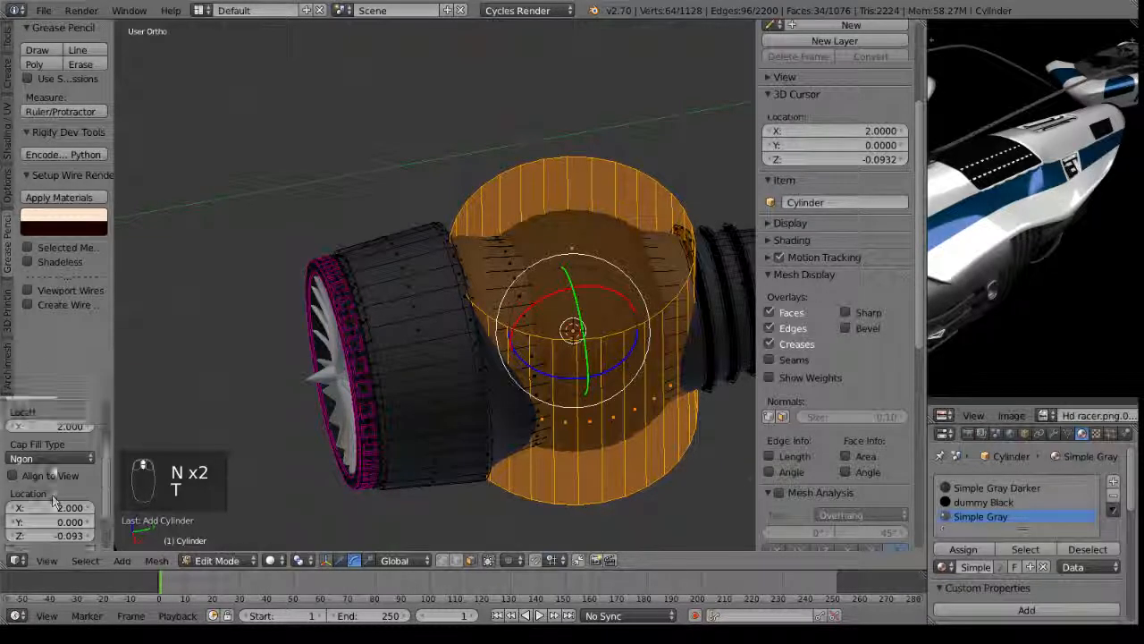
pyautogui.click(57, 455)
pyautogui.click(54, 440)
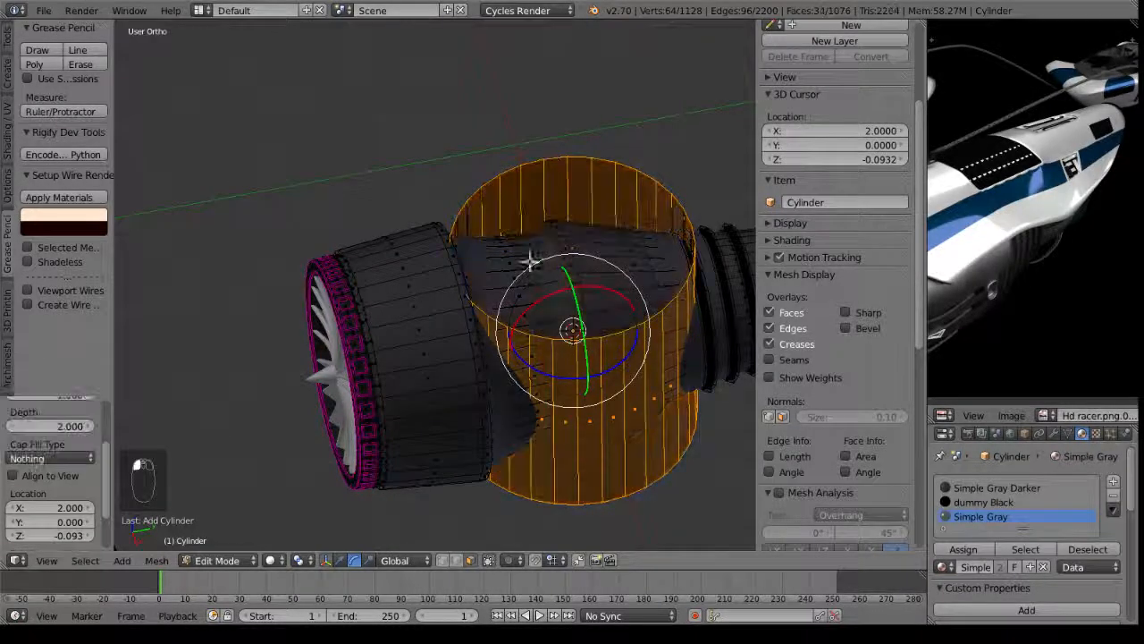
pyautogui.press('KP_3')
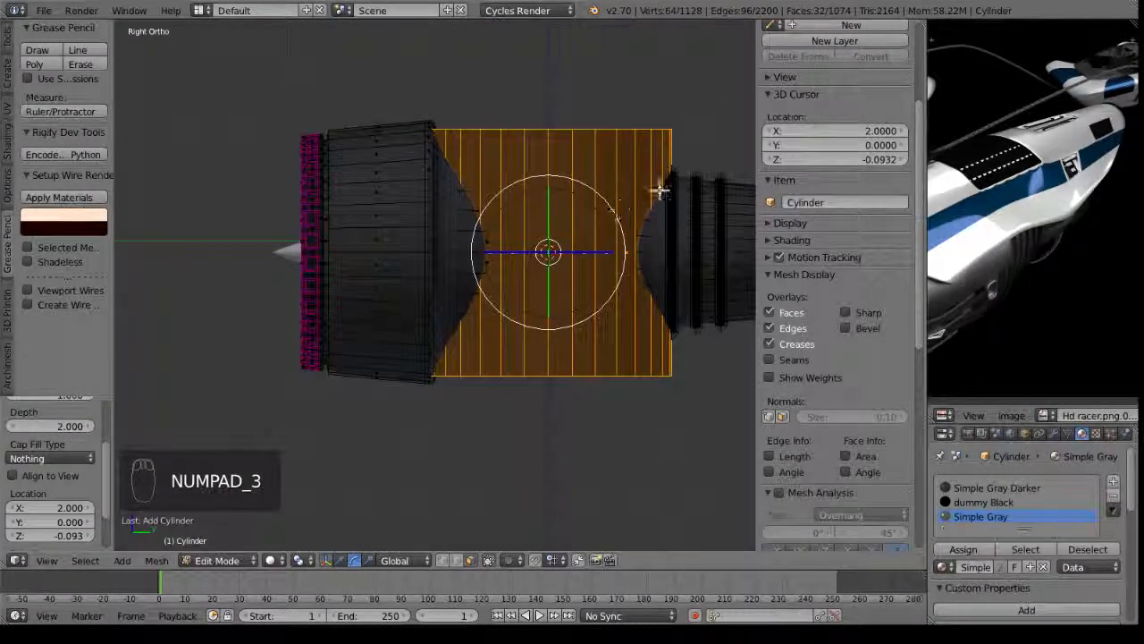
pyautogui.scroll(3, 63, 447)
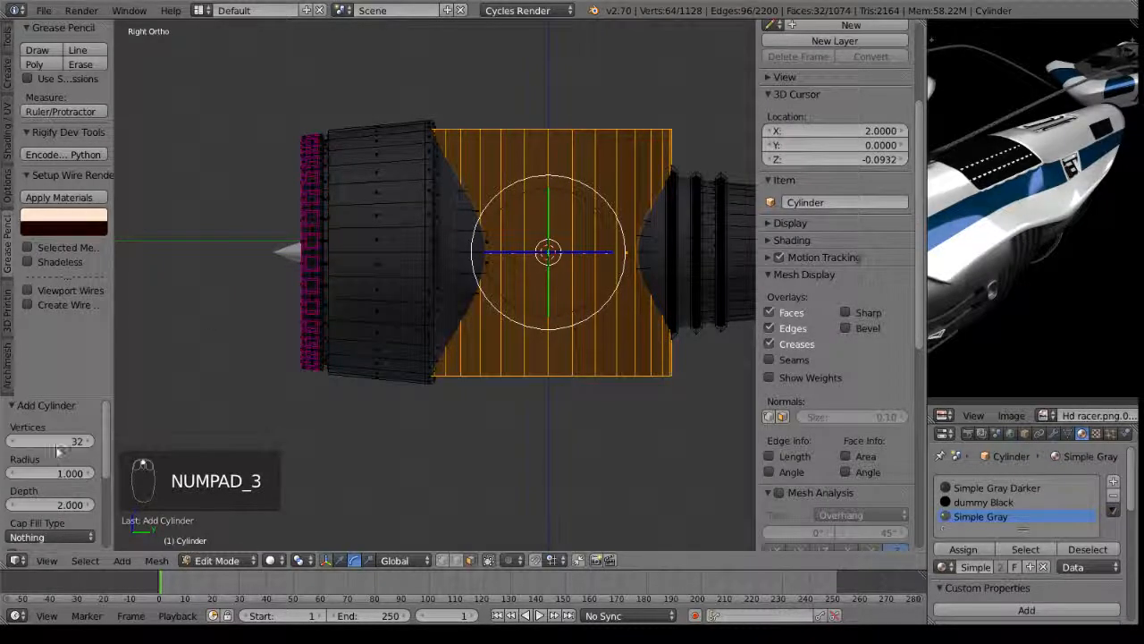
pyautogui.press('Return')
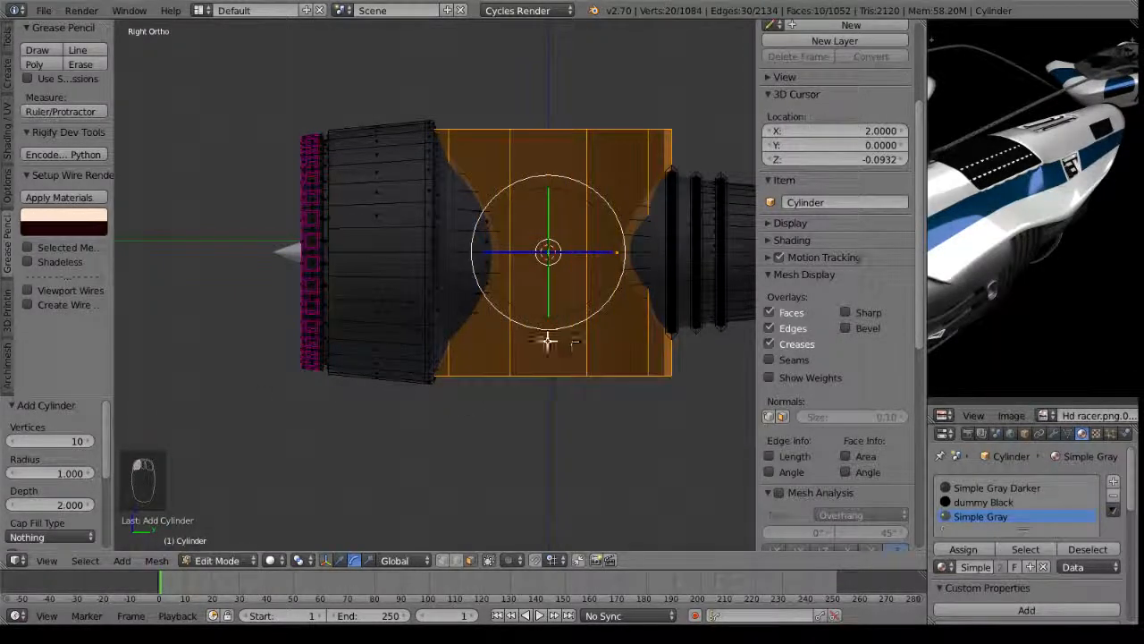
# Rotate the new cylinder 90° in the right view so its axis runs along the engine.
pyautogui.press('r')
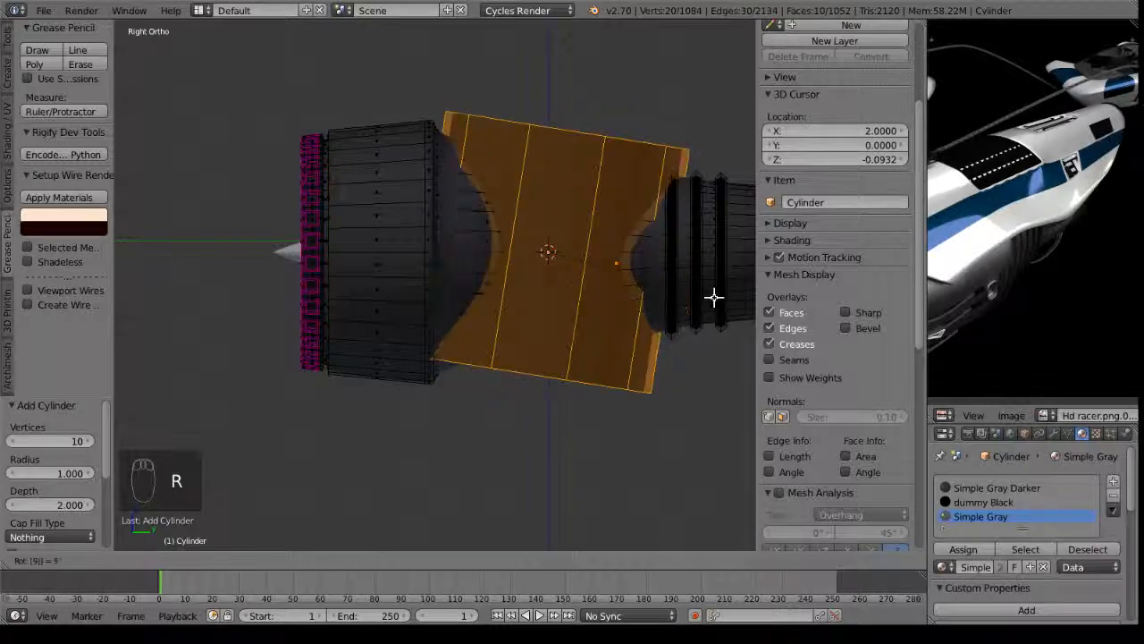
pyautogui.click(712, 296)
pyautogui.press('KP_7')
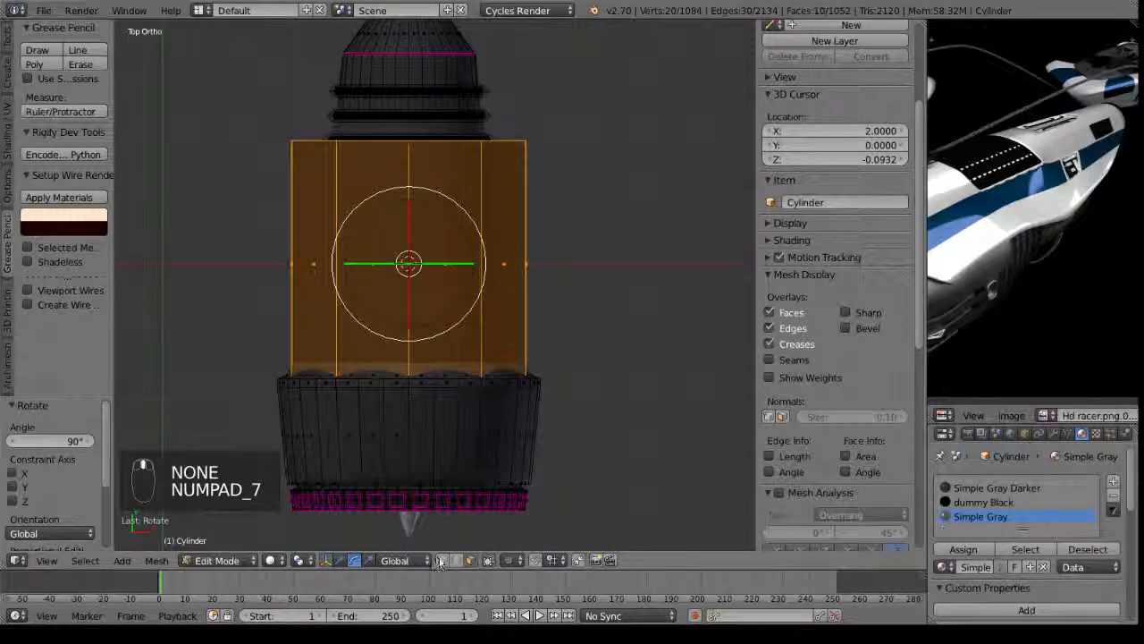
# Move the new cylinder about 1.73 units along X out of the engine and scale it down by factors of about 0.078 and 0.461.
pyautogui.click(339, 560)
pyautogui.moveTo(459, 260); pyautogui.dragTo(687, 268)
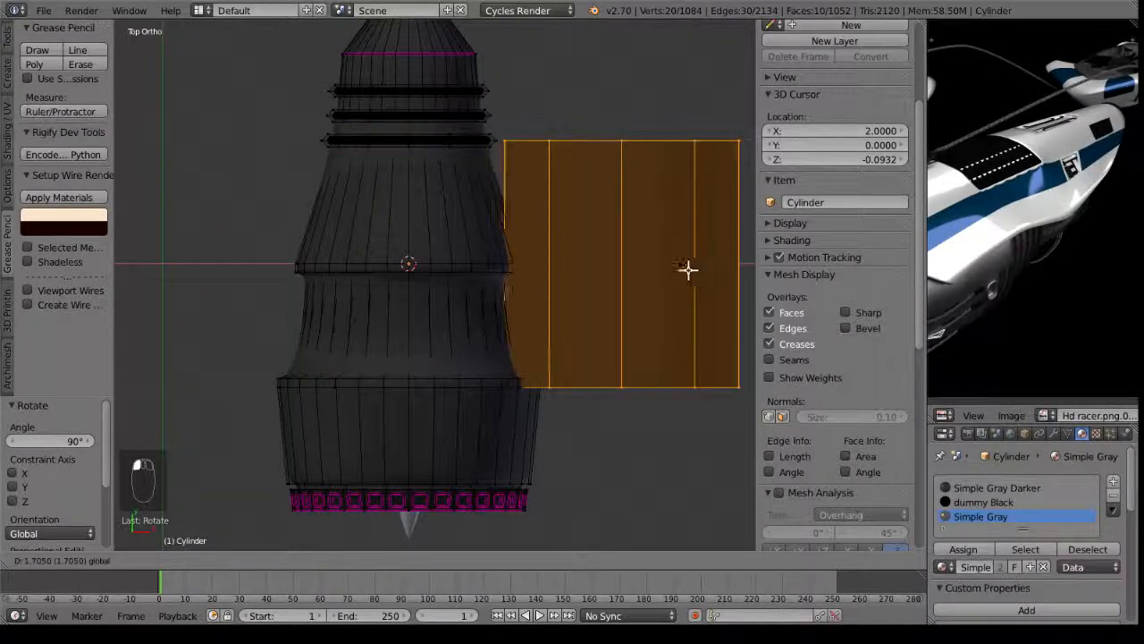
pyautogui.keyDown('shift'); pyautogui.moveTo(376, 387); pyautogui.dragTo(228, 413, button='middle'); pyautogui.keyUp('shift')
pyautogui.press('s')
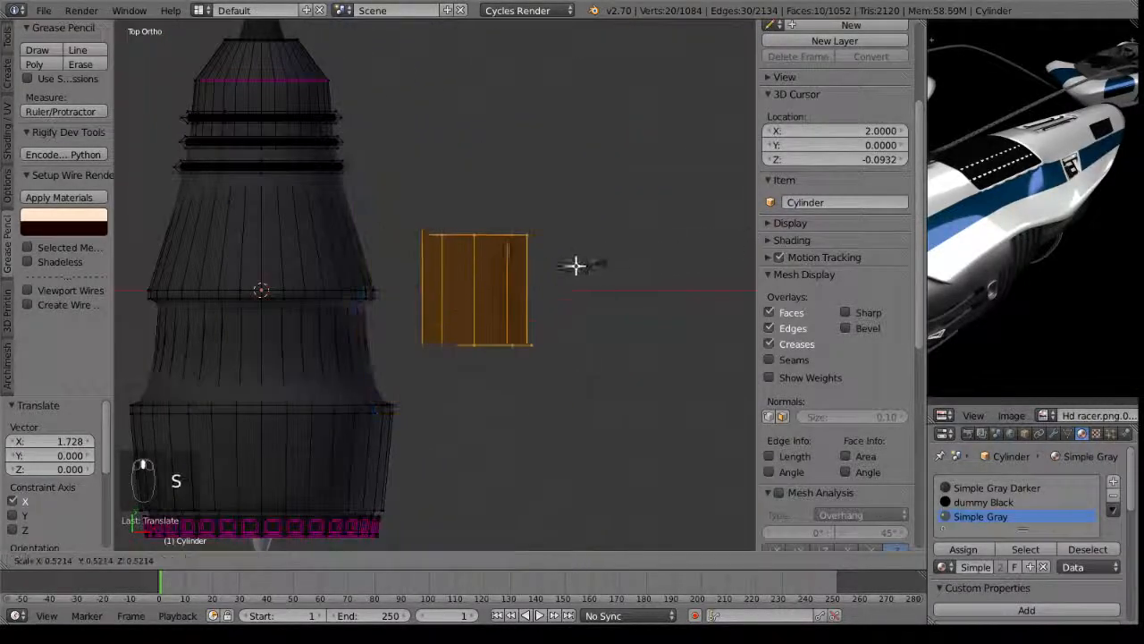
pyautogui.click(492, 304)
pyautogui.press('s')
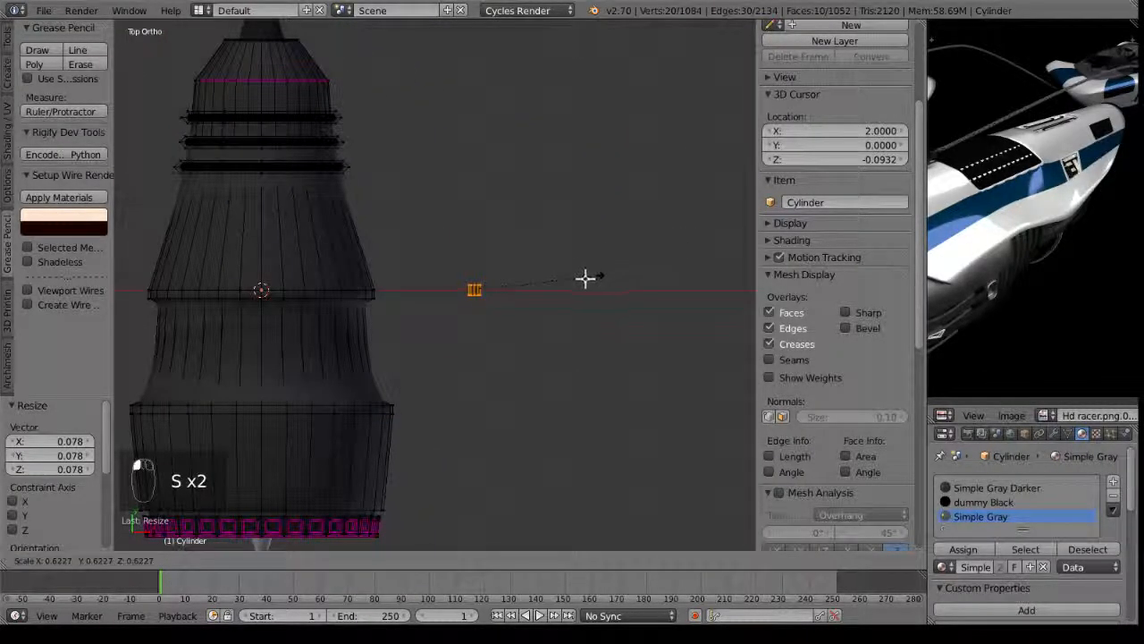
pyautogui.click(583, 280)
# Place the tiny cylinder beside the engine's recessed waist and stretch it along Y by factors of about 6.47 and 1.74 into a thin rod.
pyautogui.keyDown('shift'); pyautogui.moveTo(581, 283); pyautogui.dragTo(524, 304, button='middle'); pyautogui.keyUp('shift')
pyautogui.press('g')
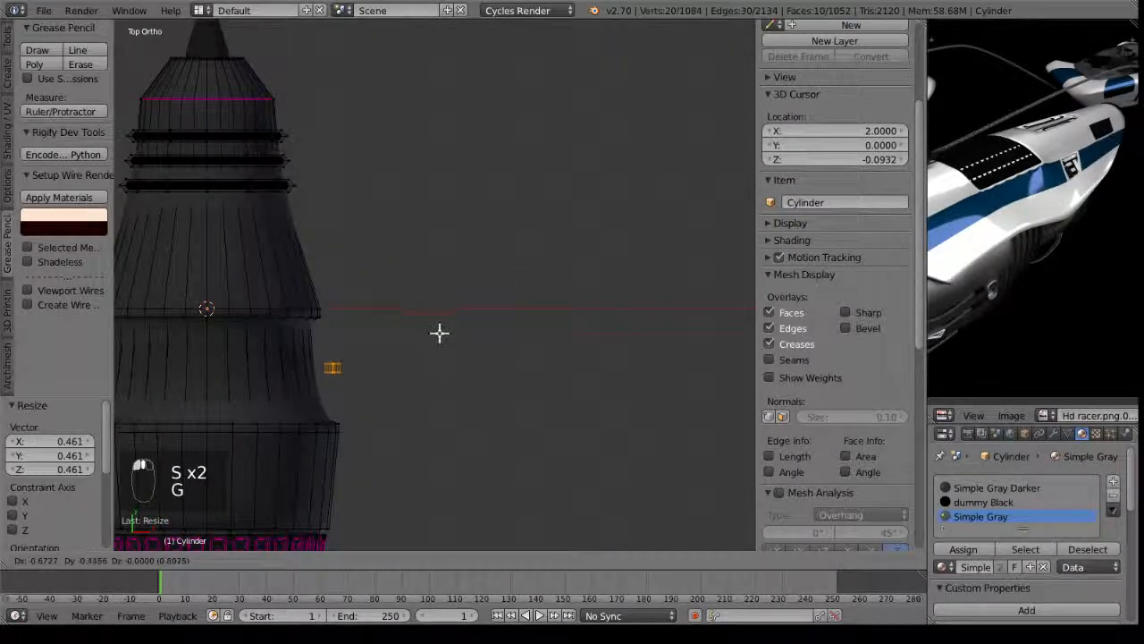
pyautogui.click(434, 344)
pyautogui.keyDown('shift'); pyautogui.moveTo(452, 317); pyautogui.dragTo(497, 271, button='middle'); pyautogui.keyUp('shift')
pyautogui.press('s')
pyautogui.press('y')
pyautogui.click(358, 25)
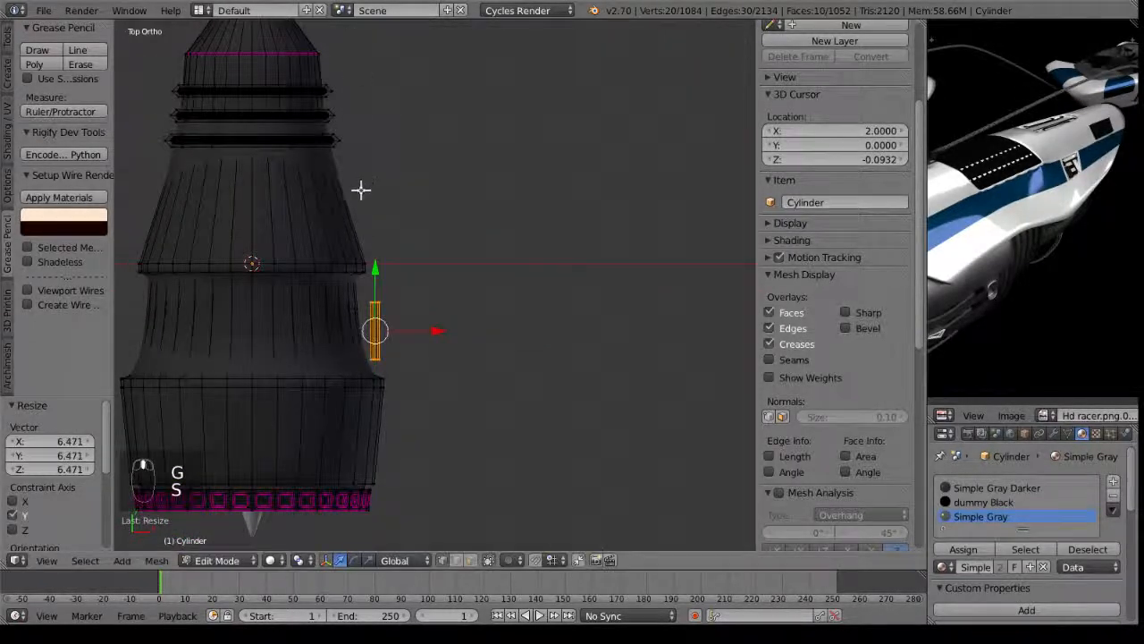
pyautogui.press('s')
pyautogui.click(544, 315)
# Tilt the thin rod to follow the waist's slope and move it against the waist, just behind the middle rim.
pyautogui.press('r')
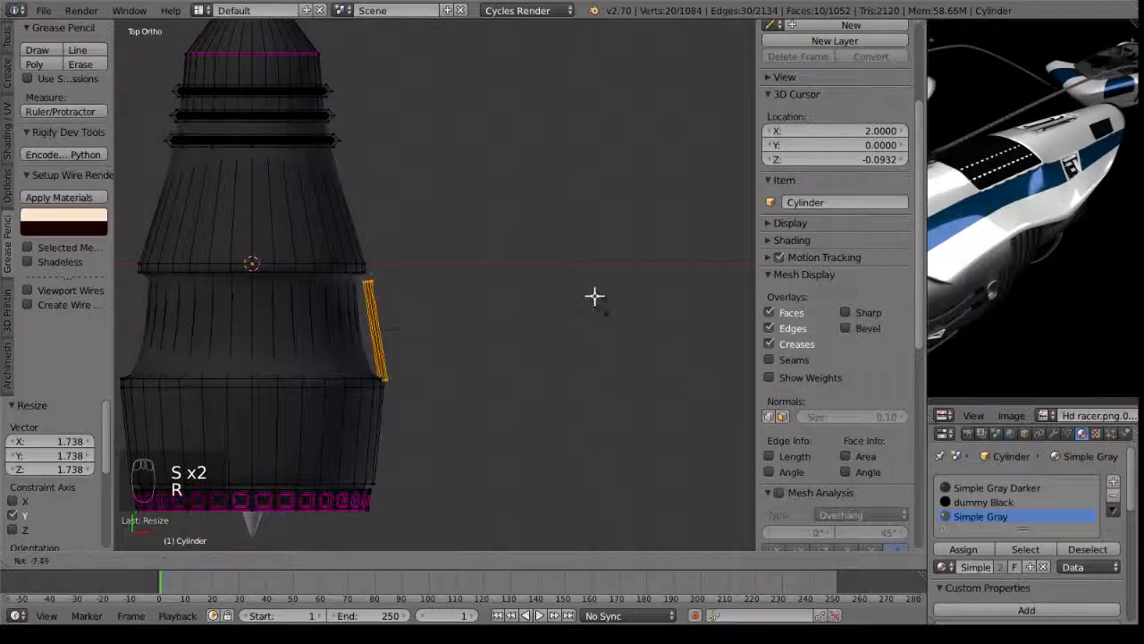
pyautogui.click(590, 298)
pyautogui.scroll(5, 511, 388)
pyautogui.keyDown('shift'); pyautogui.moveTo(413, 363); pyautogui.dragTo(572, 425, button='middle'); pyautogui.keyUp('shift')
pyautogui.press('g')
pyautogui.click(535, 381)
pyautogui.press('r')
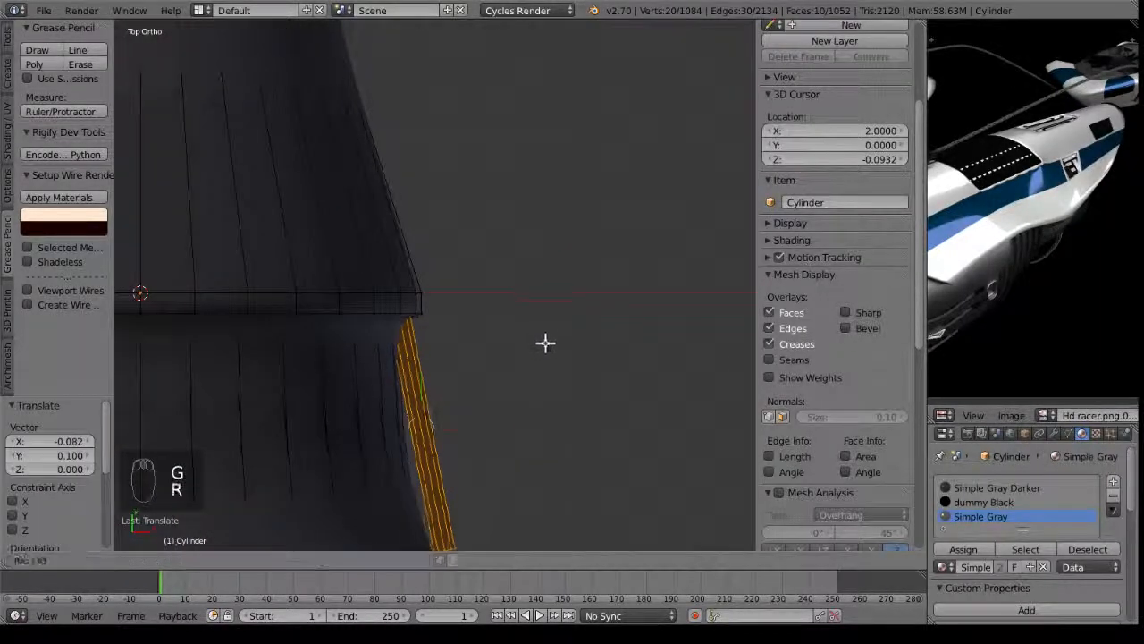
pyautogui.click(547, 347)
# Select the rod's front end loop and, with Normal transform orientation, extend it about 0.1 units along the rod toward the front rim.
pyautogui.keyDown('shift'); pyautogui.moveTo(531, 314); pyautogui.dragTo(551, 165, button='middle'); pyautogui.keyUp('shift')
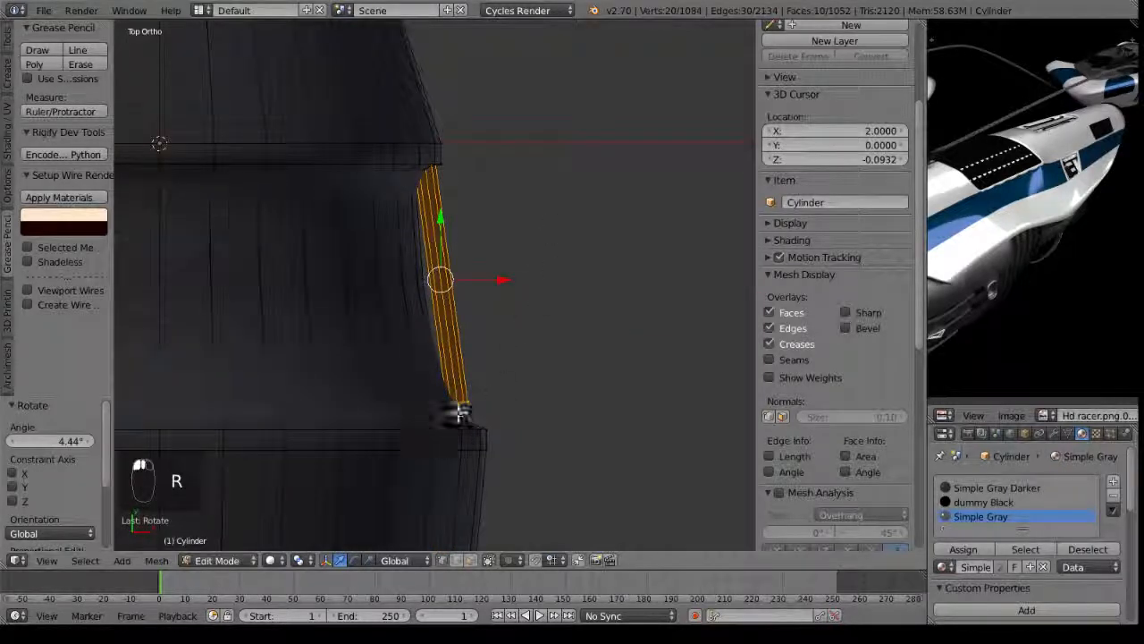
pyautogui.rightClick(474, 403)
pyautogui.keyDown('alt'); pyautogui.rightClick(470, 400); pyautogui.keyUp('alt')
pyautogui.keyDown('alt'); pyautogui.rightClick(469, 402); pyautogui.keyUp('alt')
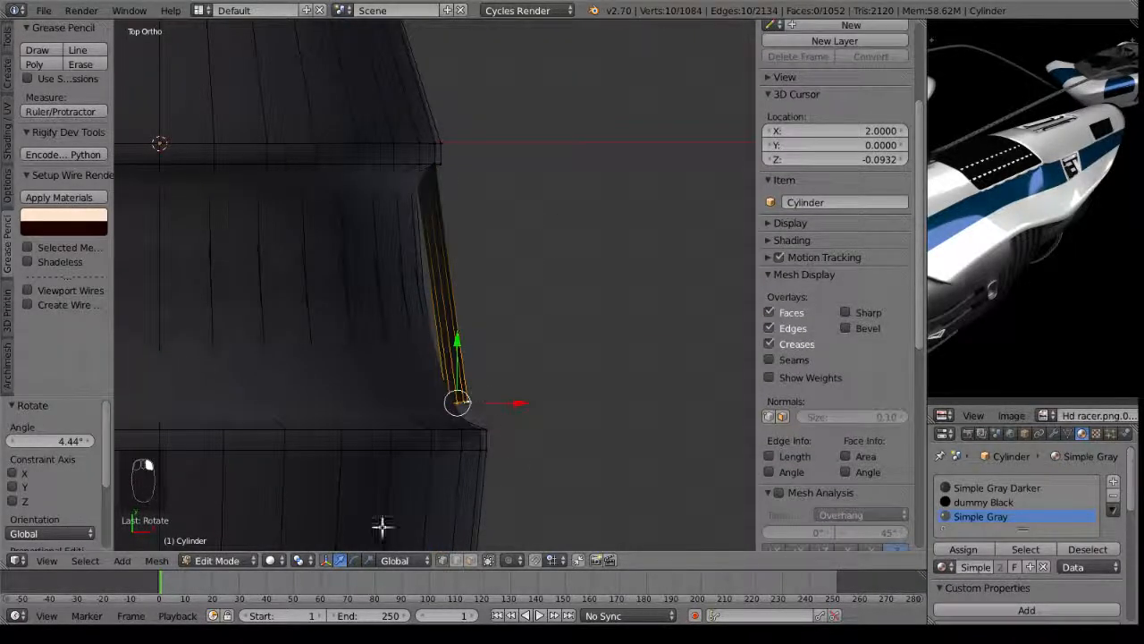
pyautogui.hotkey('alt', 'space')
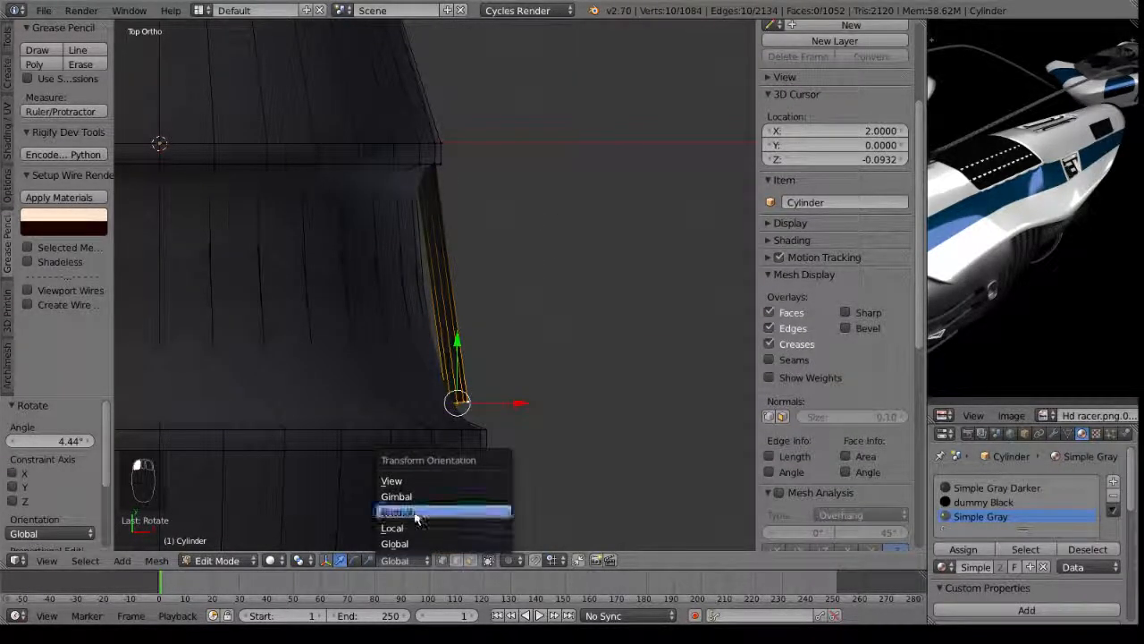
pyautogui.click(410, 510)
pyautogui.moveTo(464, 460); pyautogui.dragTo(470, 478)
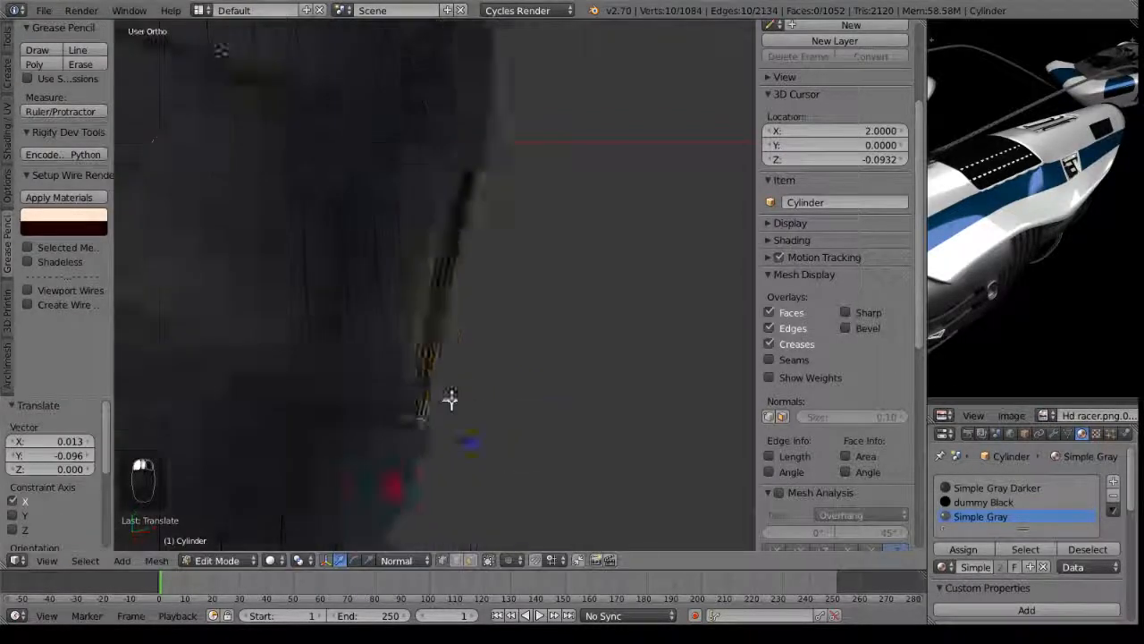
# Inspect how the rod sits on the engine's waist in Object Mode.
pyautogui.moveTo(450, 398); pyautogui.dragTo(345, 321, button='middle')
pyautogui.press('Tab')
pyautogui.moveTo(464, 349); pyautogui.dragTo(643, 310, button='middle')
pyautogui.scroll(-6, 608, 385)
pyautogui.moveTo(528, 207); pyautogui.dragTo(493, 378, button='middle')
pyautogui.scroll(3, 539, 308)
pyautogui.moveTo(539, 308); pyautogui.dragTo(439, 383, button='middle')
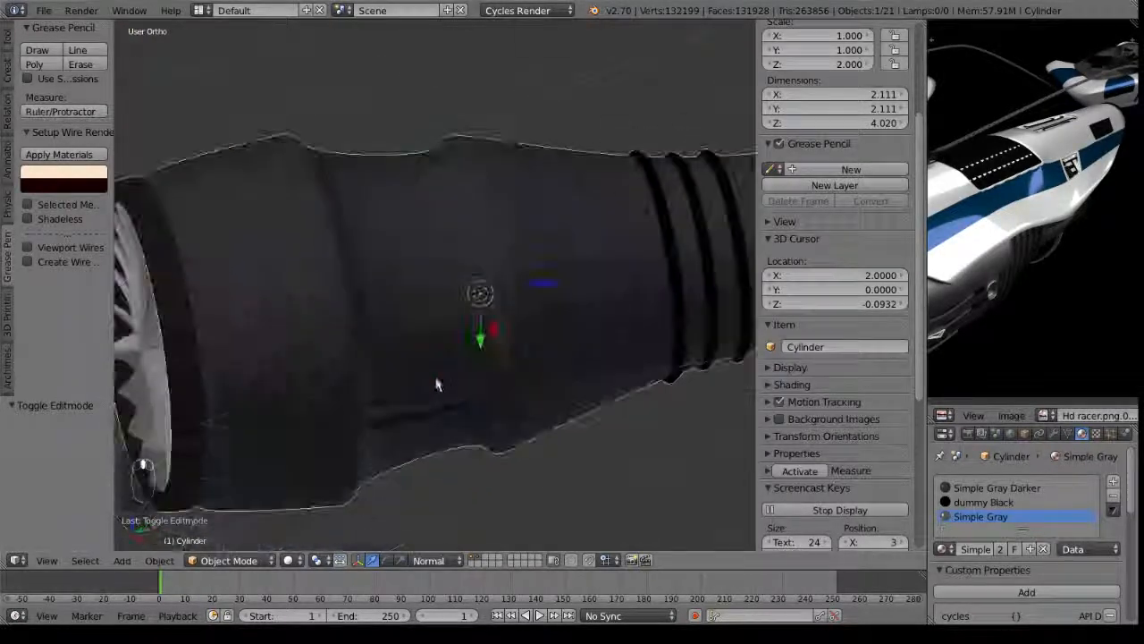
# Set the pivot point to the 3D cursor and select the rod's entire linked geometry in Edit Mode.
pyautogui.press('Tab')
pyautogui.click(304, 562)
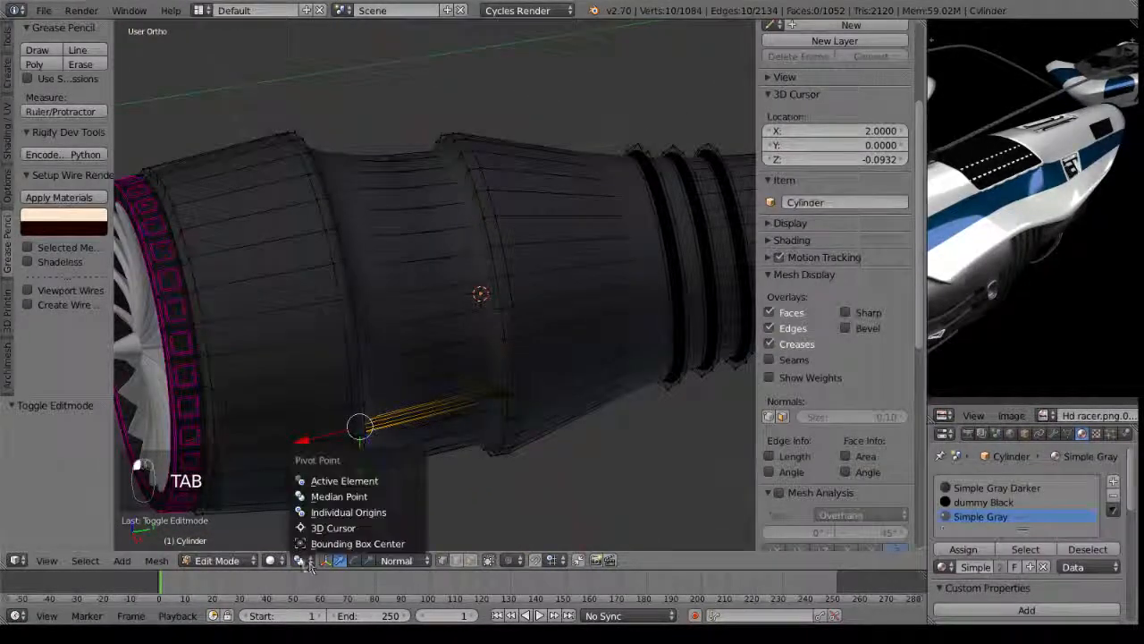
pyautogui.click(333, 524)
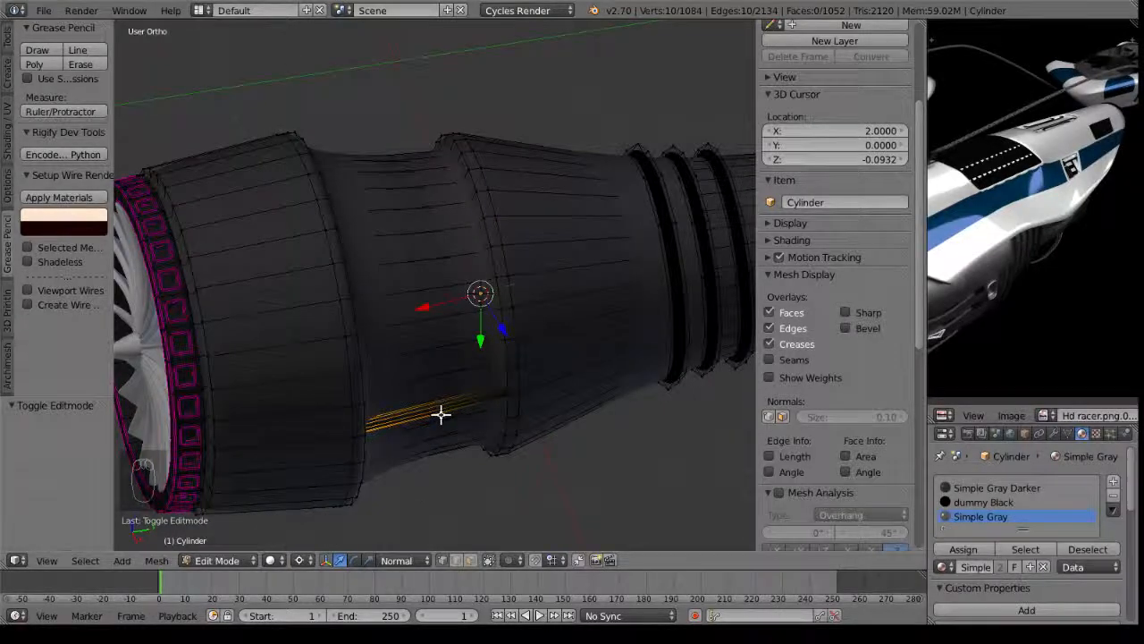
pyautogui.hotkey('ctrl', 'l')
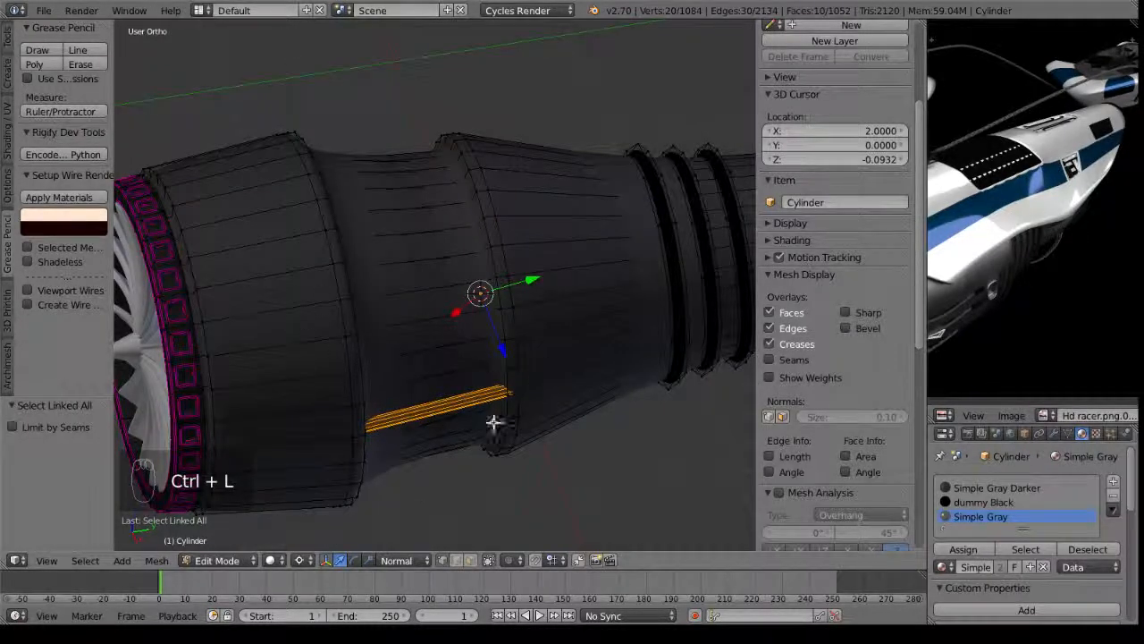
# Try to spin the rod around the engine in the front view, and undo the spin.
pyautogui.press('KP_1')
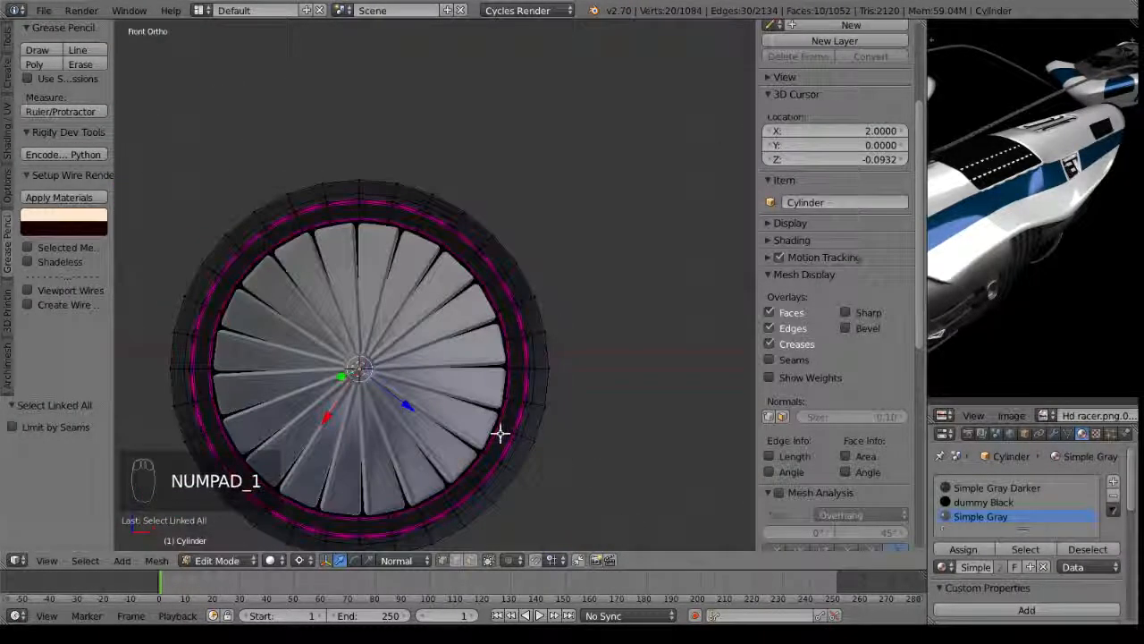
pyautogui.hotkey('alt', 'r')
pyautogui.moveTo(503, 426); pyautogui.dragTo(513, 500, button='middle')
pyautogui.hotkey('ctrl', 'z')
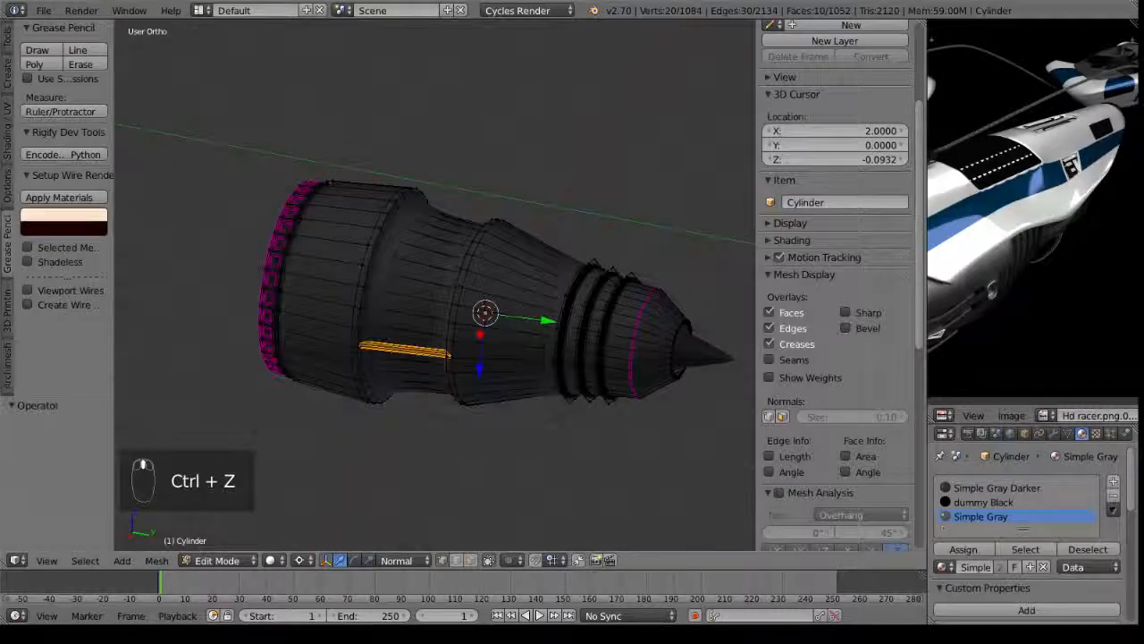
# Set the transform orientation to Global and spin the rod around the 3D cursor in the front view with Dupli enabled.
pyautogui.click(393, 560)
pyautogui.click(417, 541)
pyautogui.press('KP_1')
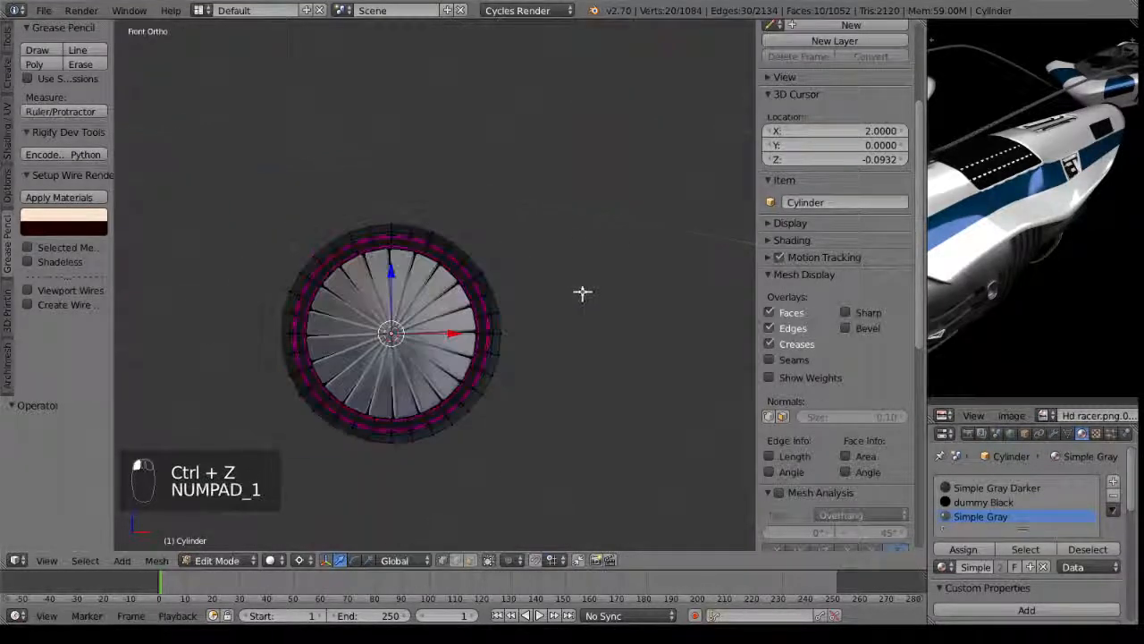
pyautogui.hotkey('alt', 'r')
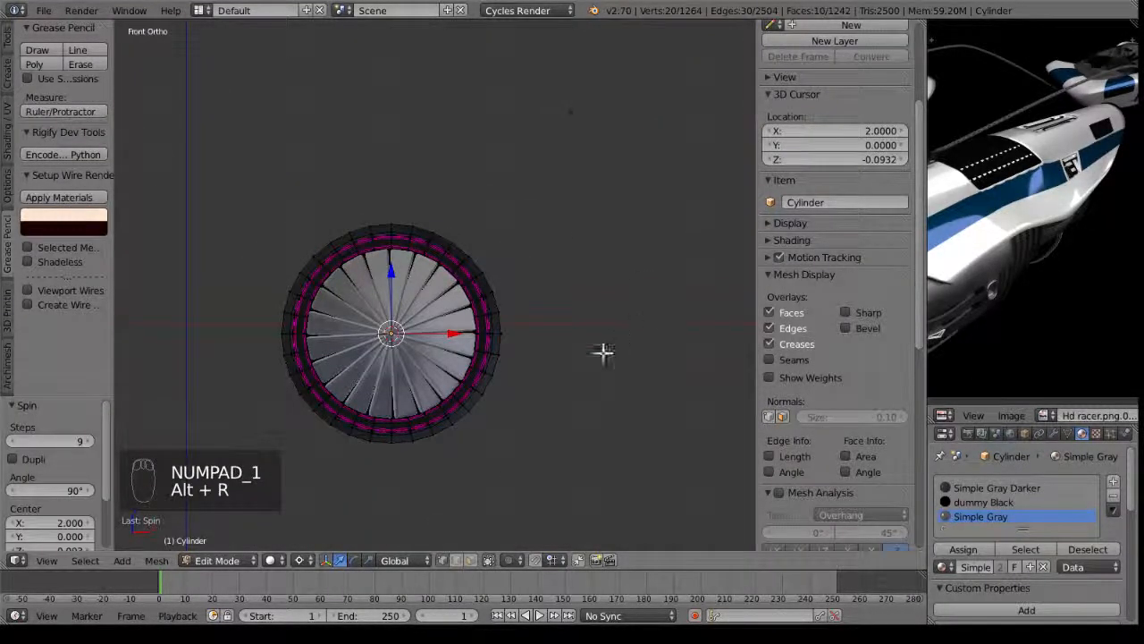
pyautogui.moveTo(604, 352); pyautogui.dragTo(316, 538, button='middle')
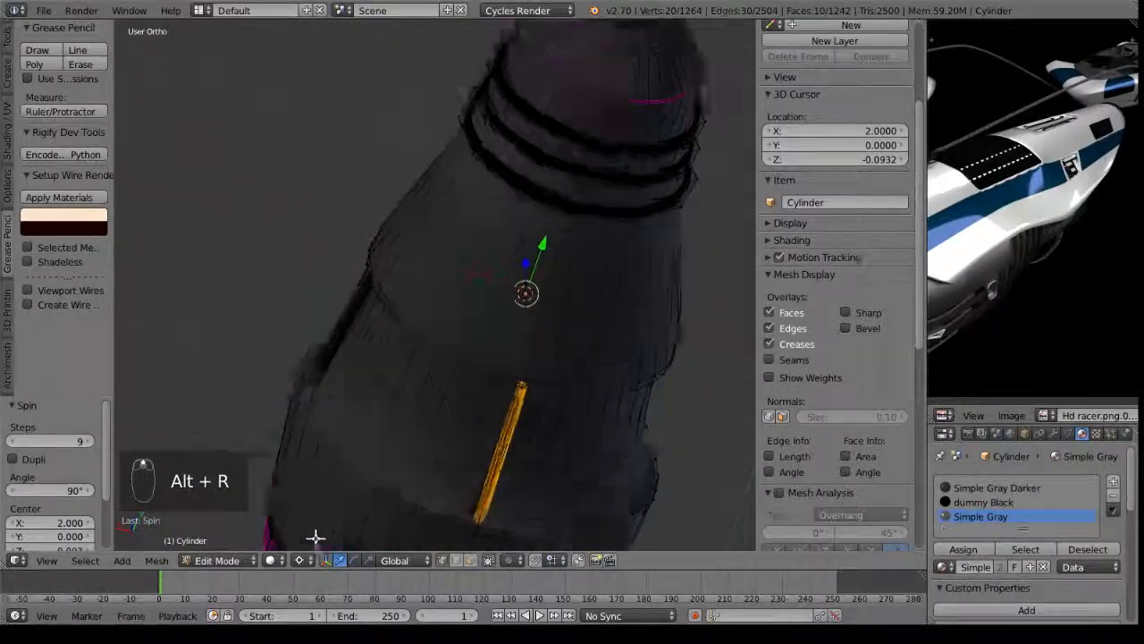
pyautogui.scroll(1, 316, 537)
pyautogui.write('90')
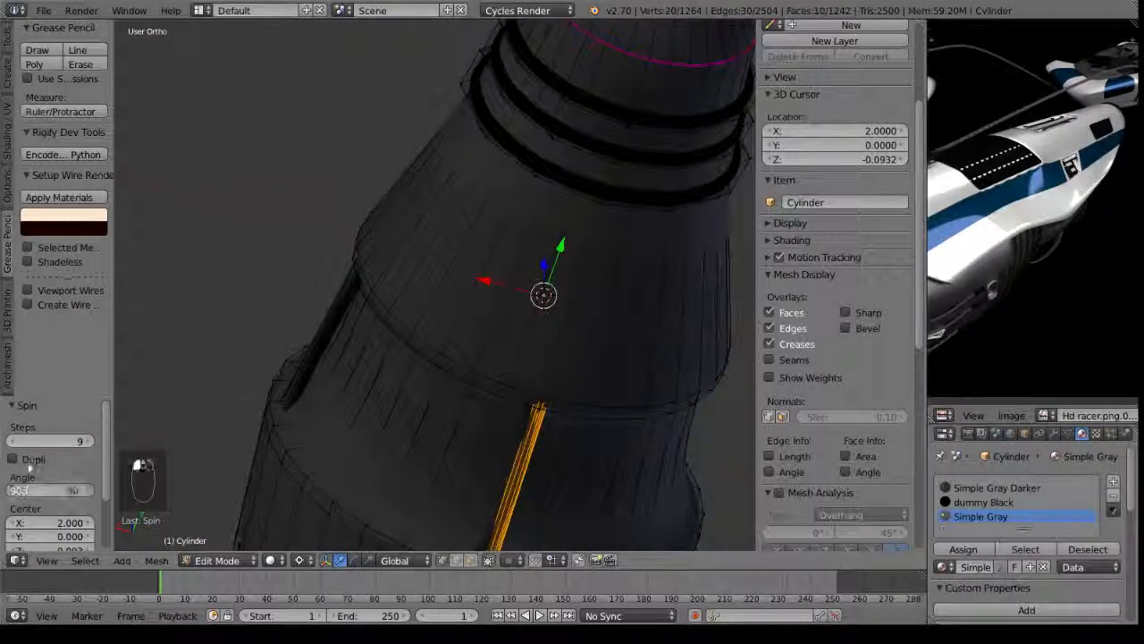
pyautogui.press('Return')
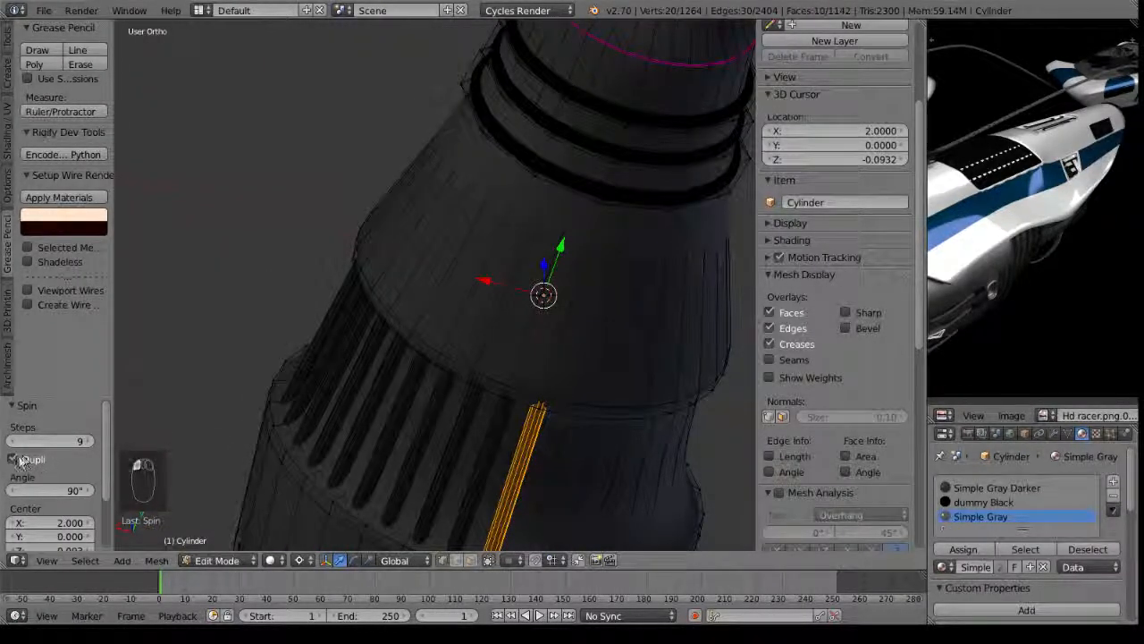
# Set the spin's angle to 360° and its steps to 35.
pyautogui.moveTo(299, 452); pyautogui.dragTo(406, 331, button='middle')
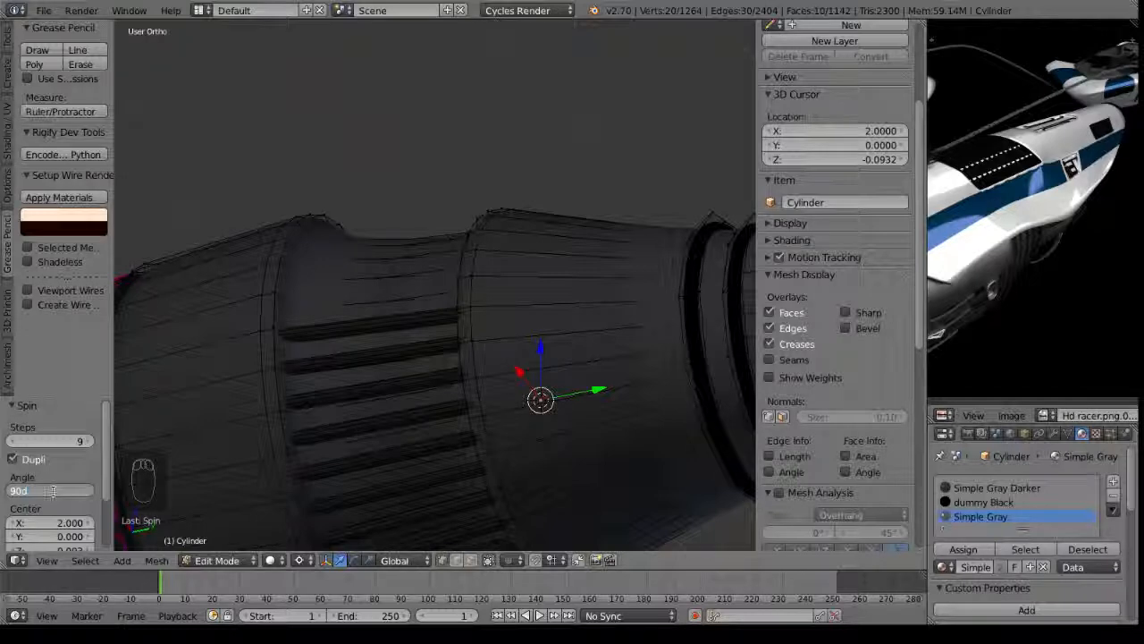
pyautogui.press('BackSpace')
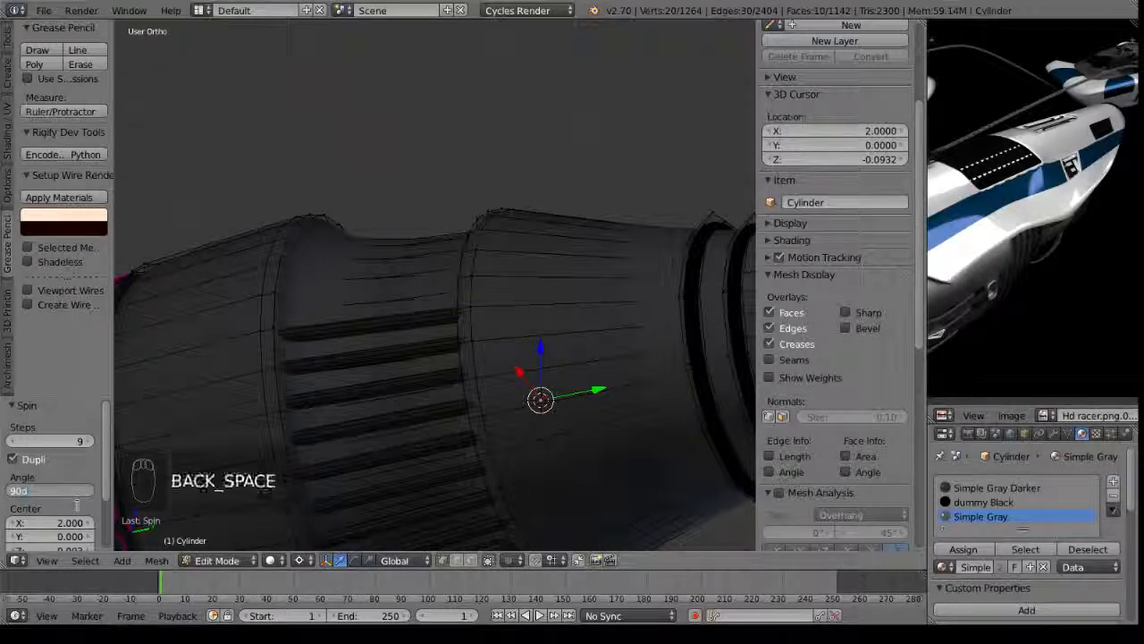
pyautogui.write('360')
pyautogui.press('Return')
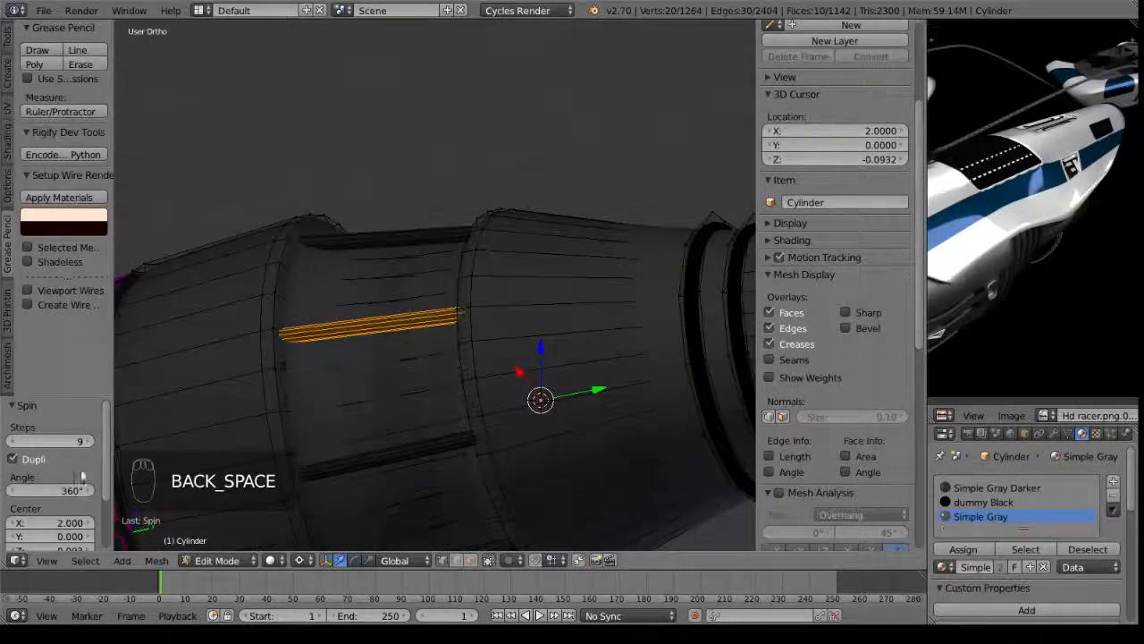
pyautogui.moveTo(386, 356); pyautogui.dragTo(404, 433, button='middle')
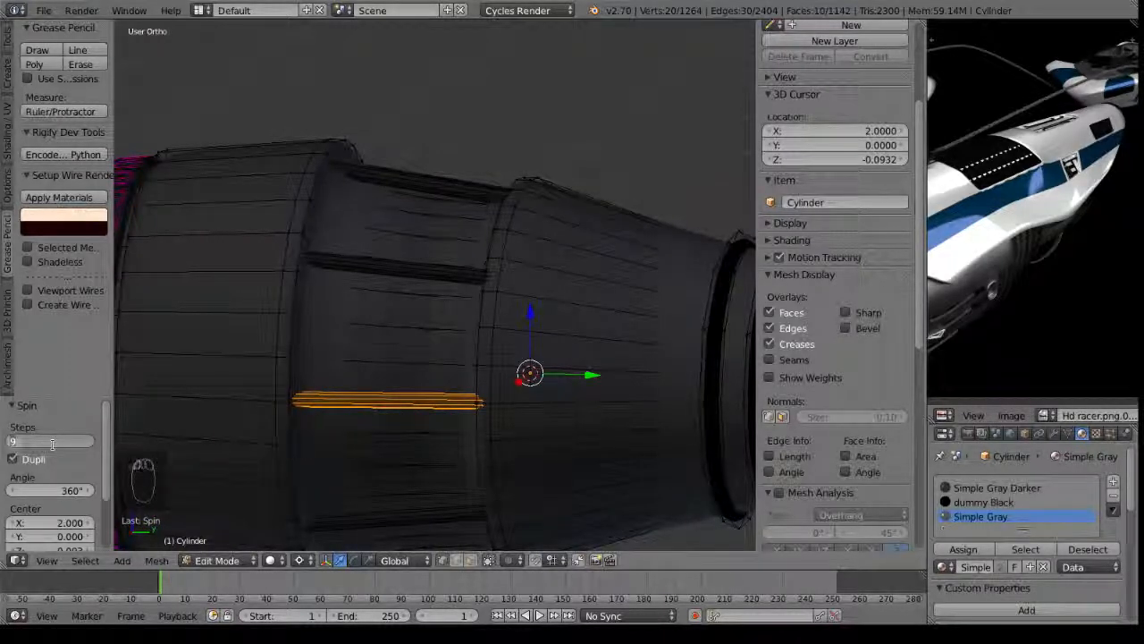
pyautogui.write('35')
pyautogui.press('Return')
# Examine the ring of rods around the waist and the engine's rear end in Object Mode.
pyautogui.moveTo(307, 307); pyautogui.dragTo(439, 342, button='middle')
pyautogui.press('Tab')
pyautogui.rightClick(438, 342)
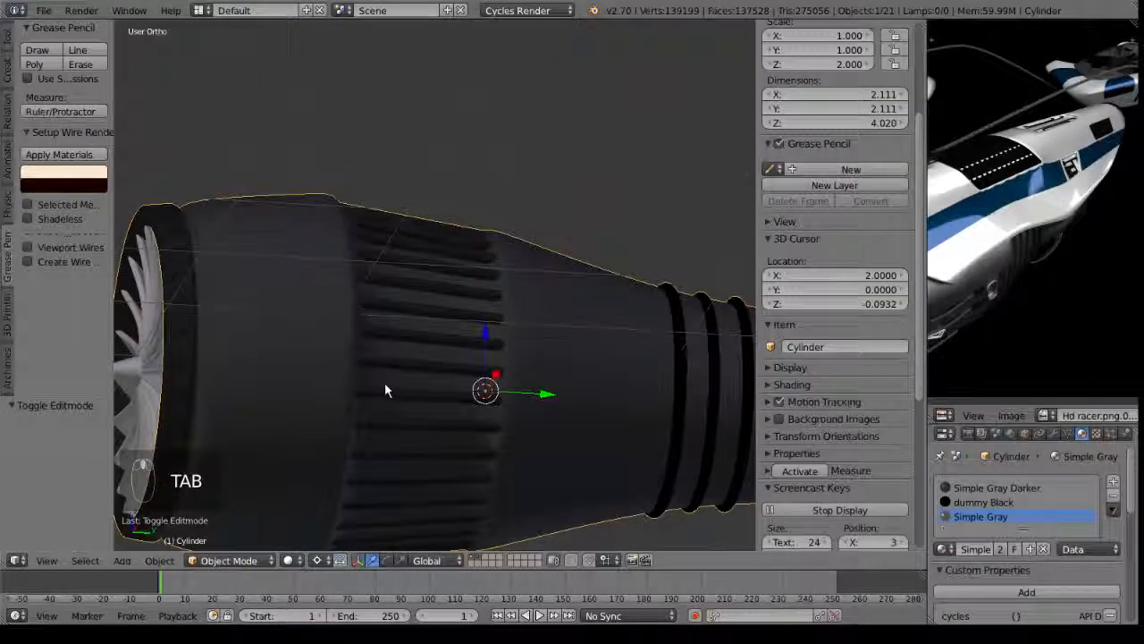
pyautogui.press('Tab')
pyautogui.moveTo(438, 391); pyautogui.dragTo(401, 446, button='middle')
pyautogui.press('Tab')
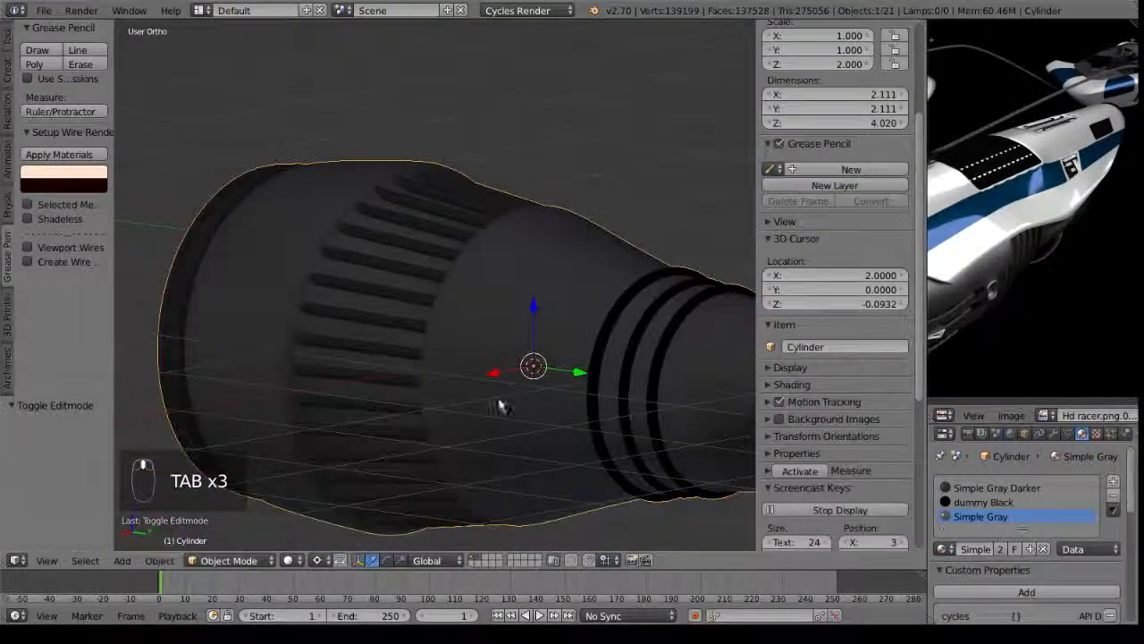
pyautogui.moveTo(514, 405); pyautogui.dragTo(505, 350, button='middle')
pyautogui.scroll(-2, 239, 315)
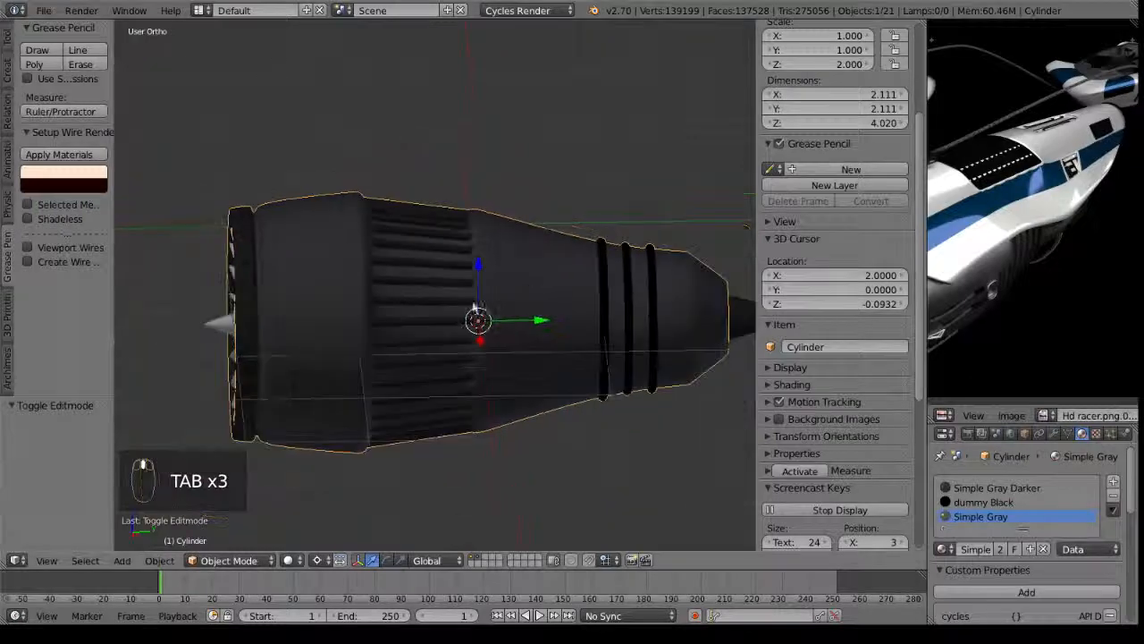
pyautogui.moveTo(239, 315); pyautogui.dragTo(456, 179, button='middle')
pyautogui.scroll(3, 449, 260)
pyautogui.moveTo(449, 260); pyautogui.dragTo(301, 269, button='middle')
# Select the paired faces at the twelve, six, three and nine o'clock positions around the engine's rear cone in the back view.
pyautogui.press('Tab')
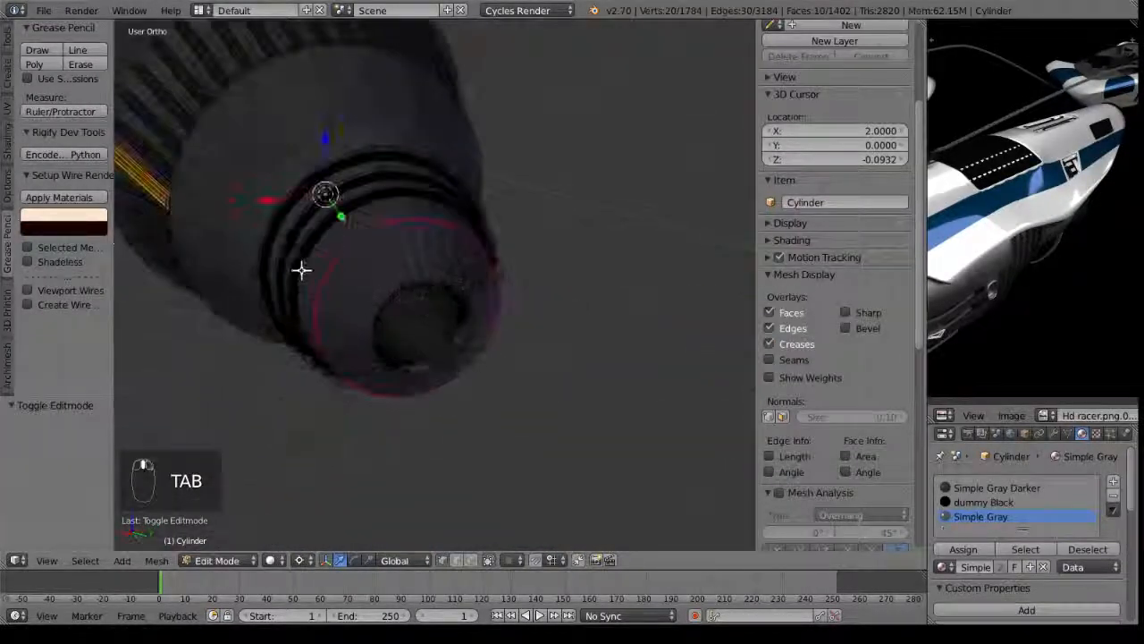
pyautogui.scroll(6, 439, 338)
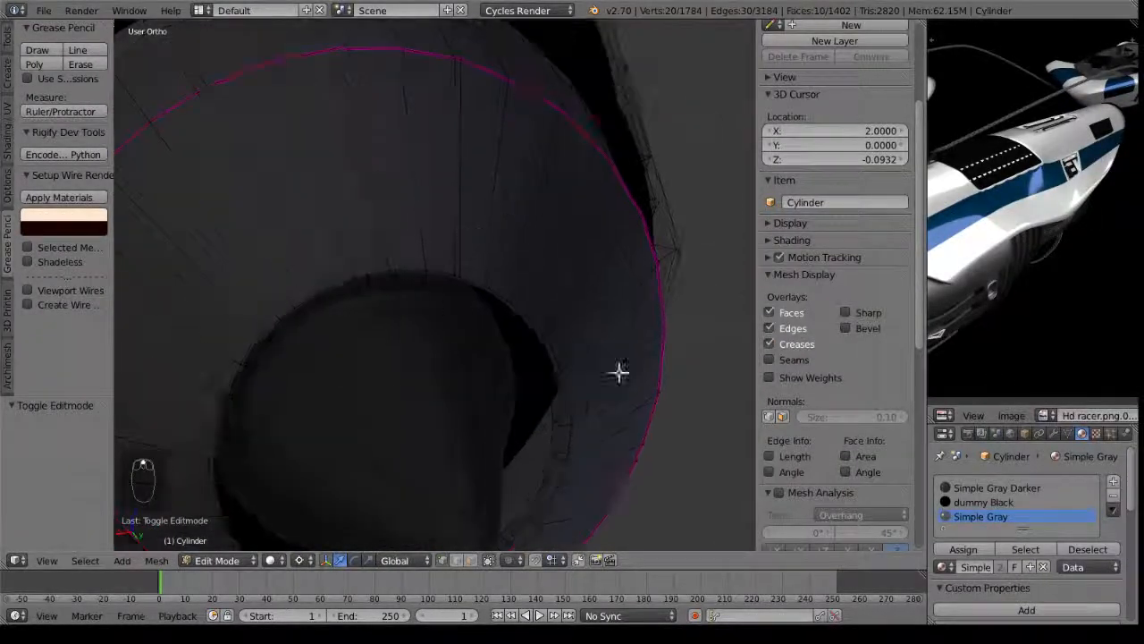
pyautogui.rightClick(383, 153)
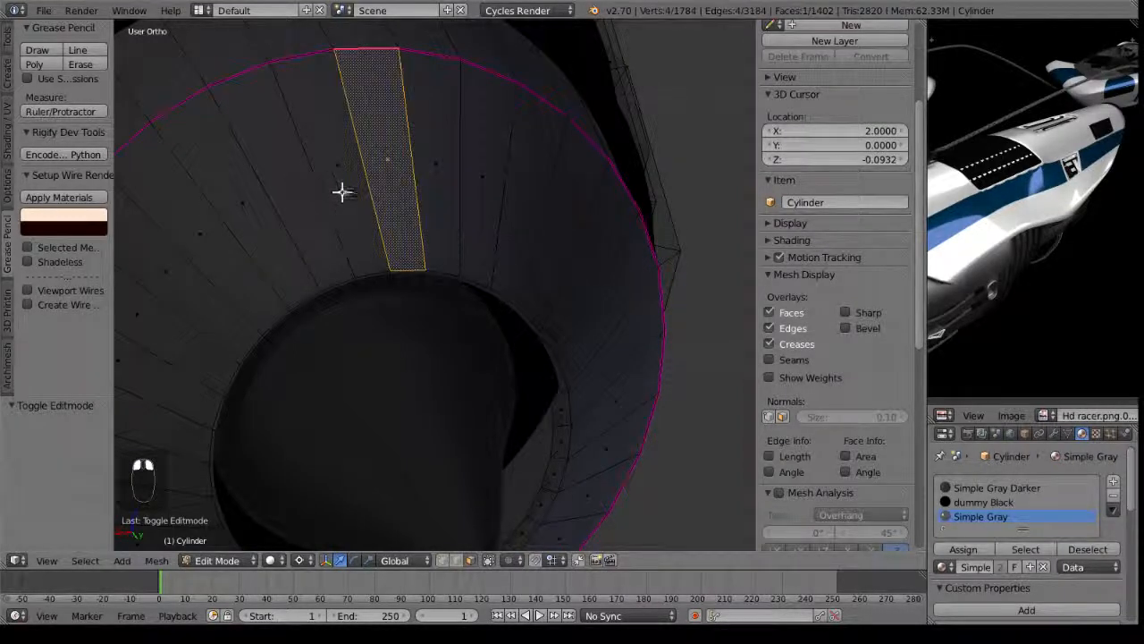
pyautogui.keyDown('shift'); pyautogui.rightClick(343, 190); pyautogui.keyUp('shift')
pyautogui.press('ctrl+KP_1')
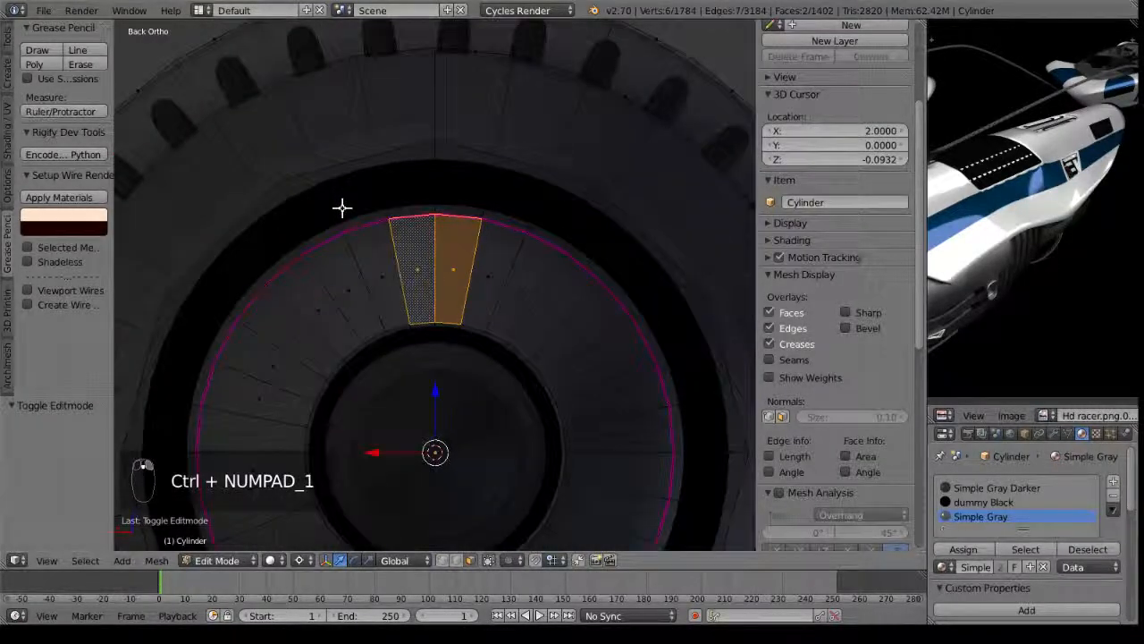
pyautogui.keyDown('shift'); pyautogui.rightClick(445, 445); pyautogui.keyUp('shift')
pyautogui.keyDown('shift'); pyautogui.rightClick(433, 446); pyautogui.keyUp('shift')
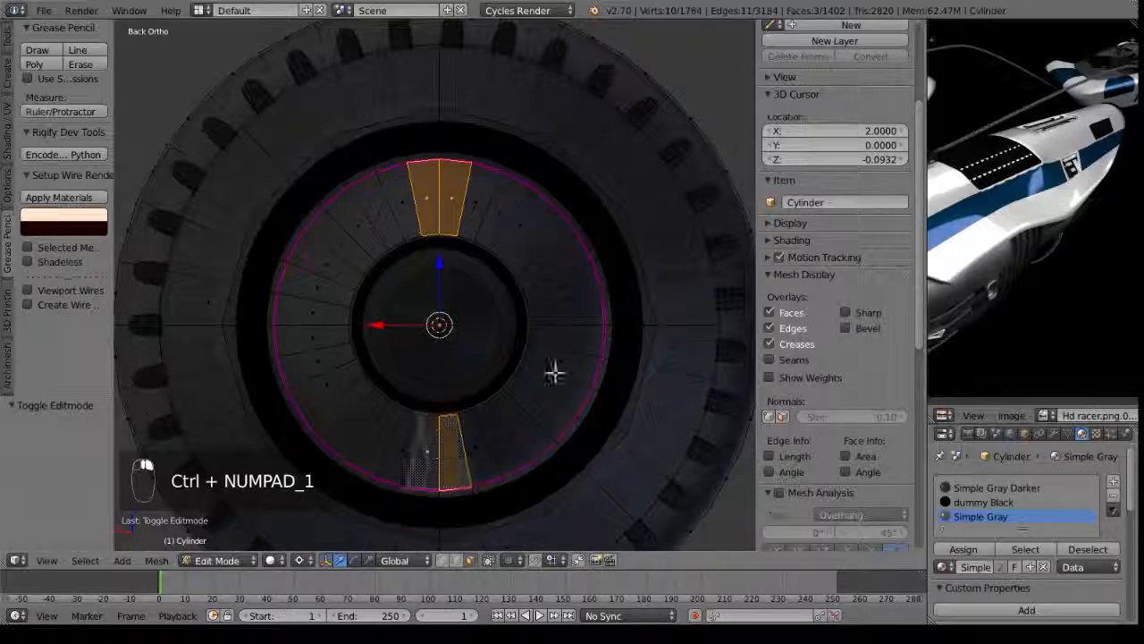
pyautogui.keyDown('shift'); pyautogui.rightClick(580, 342); pyautogui.keyUp('shift')
pyautogui.keyDown('shift'); pyautogui.rightClick(572, 313); pyautogui.keyUp('shift')
pyautogui.keyDown('shift'); pyautogui.rightClick(298, 313); pyautogui.keyUp('shift')
pyautogui.keyDown('shift'); pyautogui.rightClick(345, 338); pyautogui.keyUp('shift')
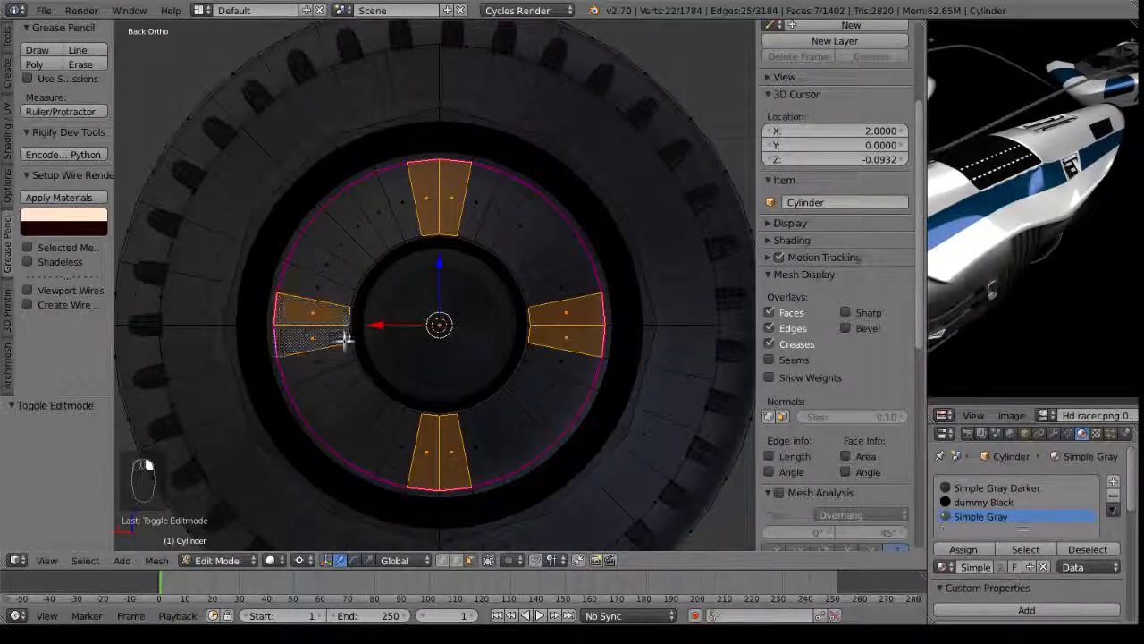
# Add the four diagonal face pairs of the rear cone to the selection, making eight evenly spaced pairs.
pyautogui.keyDown('shift'); pyautogui.rightClick(339, 248); pyautogui.keyUp('shift')
pyautogui.keyDown('shift'); pyautogui.rightClick(352, 234); pyautogui.keyUp('shift')
pyautogui.keyDown('shift'); pyautogui.rightClick(331, 429); pyautogui.keyUp('shift')
pyautogui.keyDown('shift'); pyautogui.rightClick(363, 420); pyautogui.keyUp('shift')
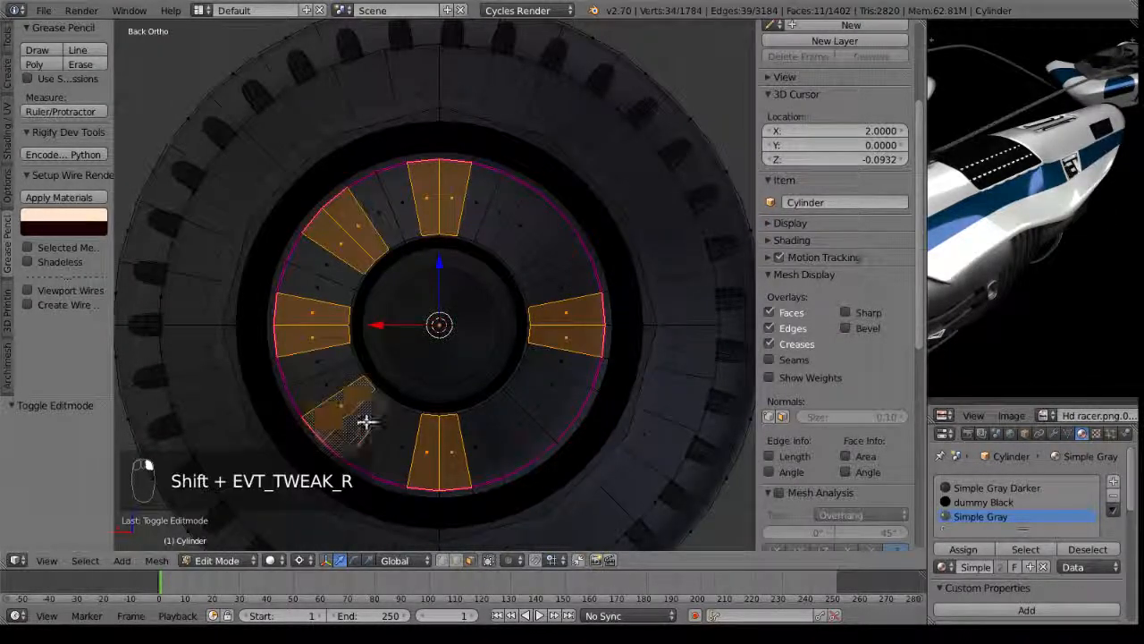
pyautogui.keyDown('shift'); pyautogui.rightClick(542, 425); pyautogui.keyUp('shift')
pyautogui.keyDown('shift'); pyautogui.rightClick(518, 418); pyautogui.keyUp('shift')
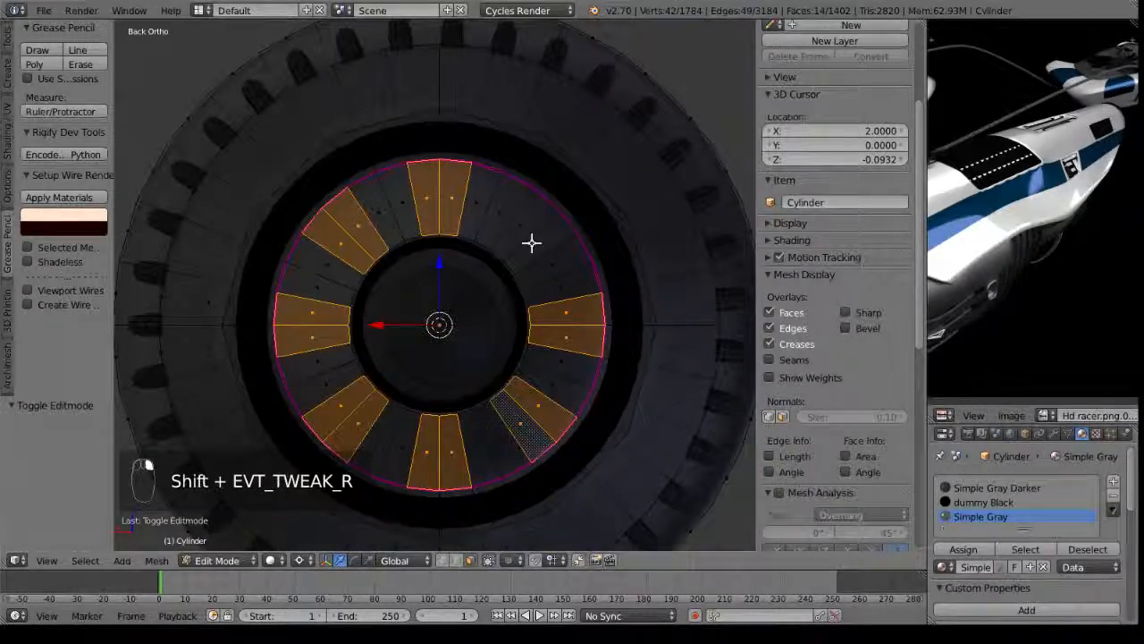
pyautogui.keyDown('shift'); pyautogui.rightClick(536, 243); pyautogui.keyUp('shift')
pyautogui.keyDown('shift'); pyautogui.rightClick(522, 232); pyautogui.keyUp('shift')
# Extrude the eight face pairs in place and move them 0.351 along the Y axis toward the cone's tip.
pyautogui.moveTo(522, 232); pyautogui.dragTo(547, 335, button='middle')
pyautogui.scroll(-3, 536, 328)
pyautogui.press('e')
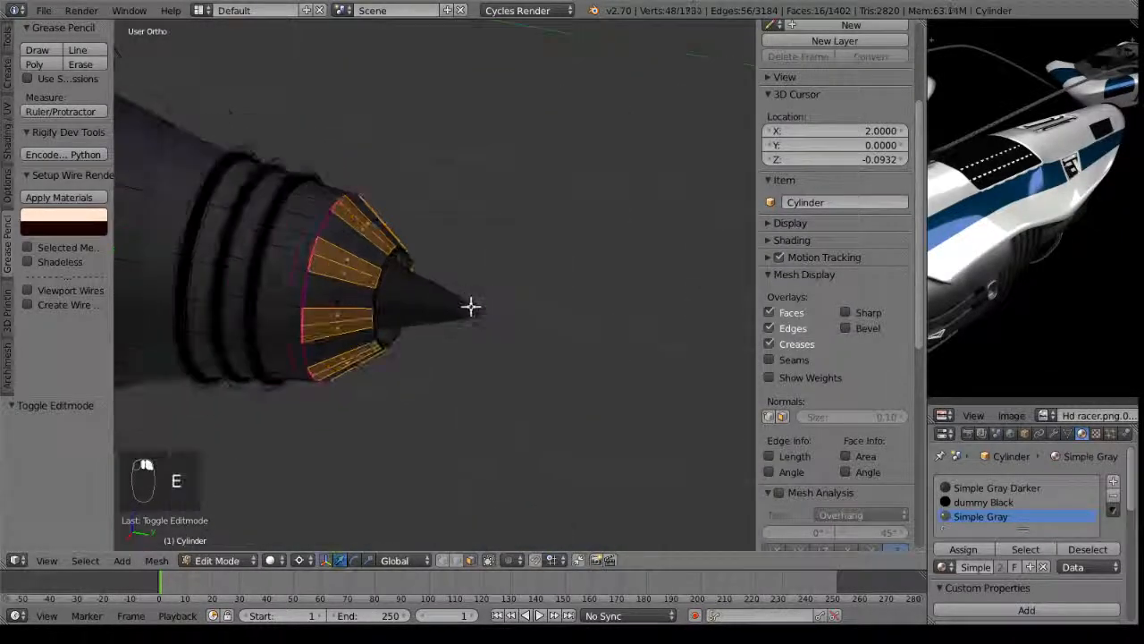
pyautogui.rightClick(527, 288)
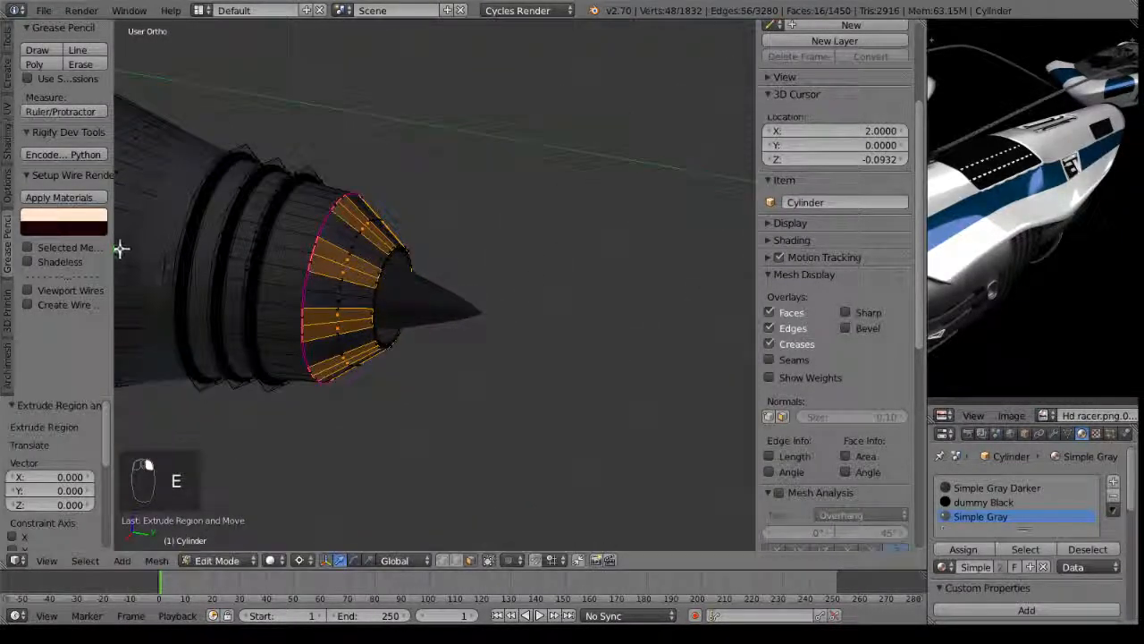
pyautogui.moveTo(120, 248); pyautogui.dragTo(179, 260)
# Try to scale the extruded faces with the pivot point set to Median Point, and undo the scaling.
pyautogui.press('s')
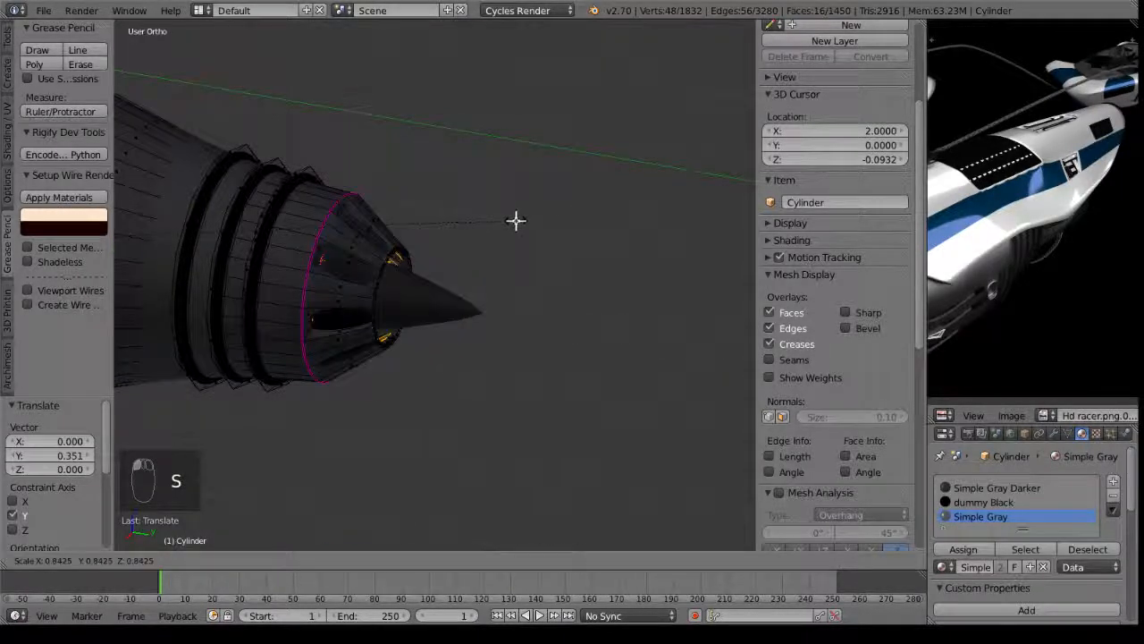
pyautogui.rightClick(516, 221)
pyautogui.click(280, 560)
pyautogui.click(303, 561)
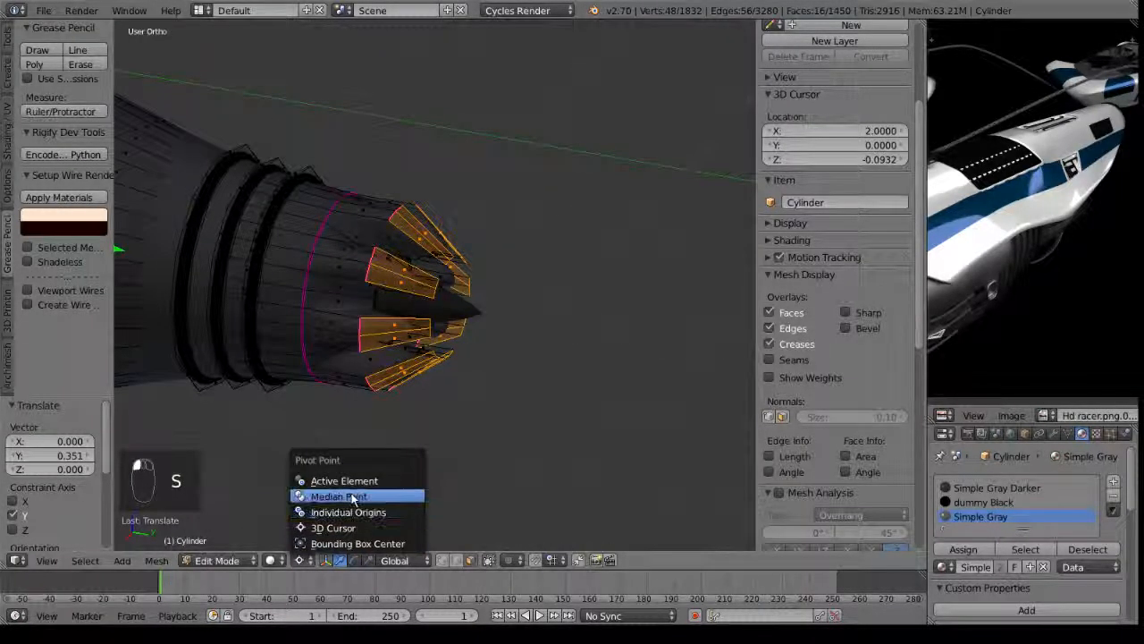
pyautogui.click(352, 496)
pyautogui.click(303, 561)
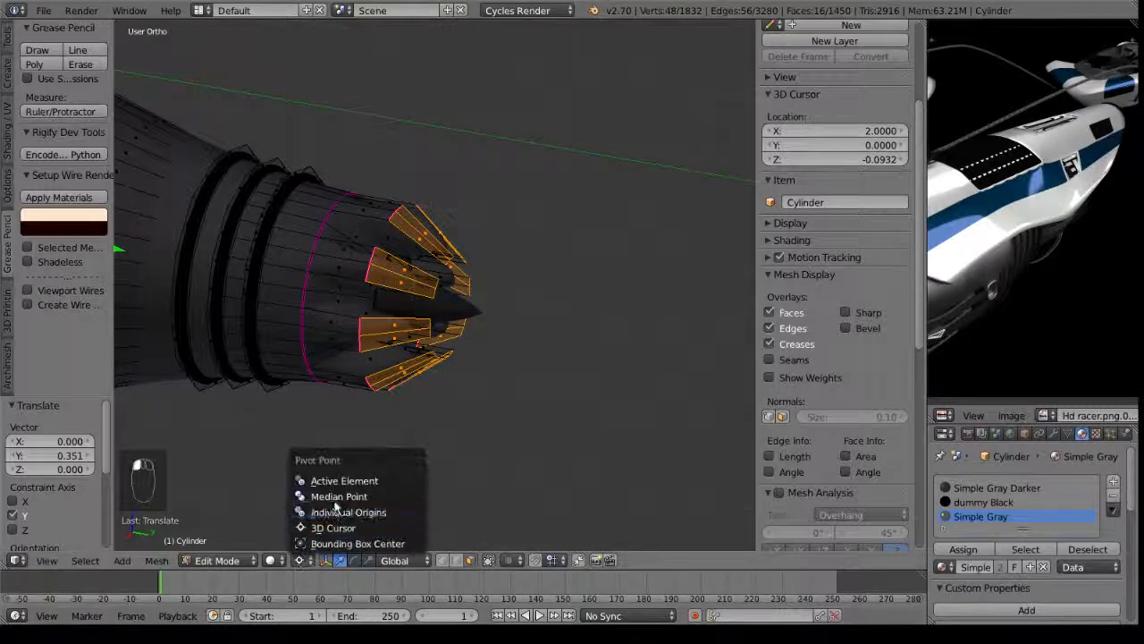
pyautogui.click(306, 560)
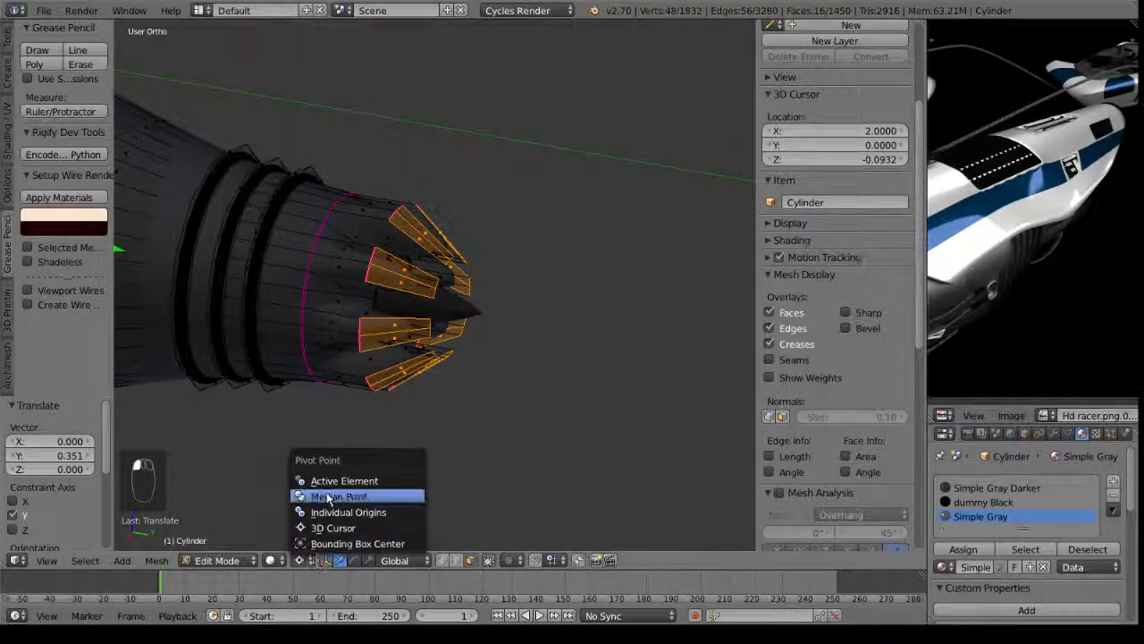
pyautogui.click(329, 497)
pyautogui.press('s')
pyautogui.click(527, 248)
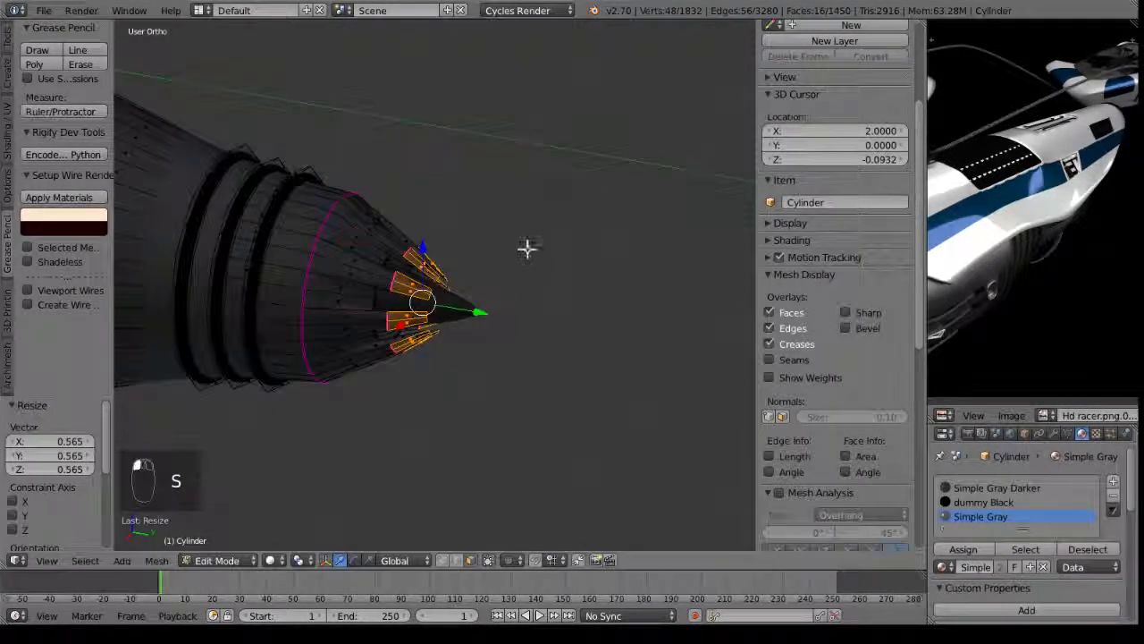
pyautogui.hotkey('ctrl', 'z')
# Set the pivot point to Individual Origins and scale down each extruded face pair to taper the teeth on the rear cone.
pyautogui.moveTo(455, 306); pyautogui.dragTo(329, 478, button='middle')
pyautogui.click(307, 561)
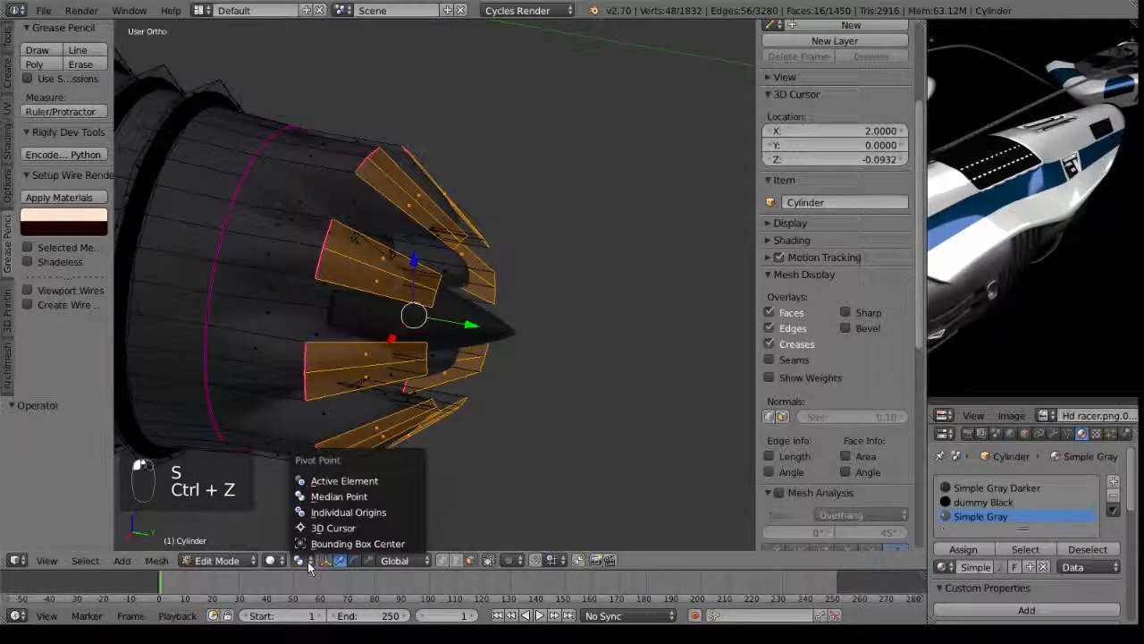
pyautogui.click(338, 512)
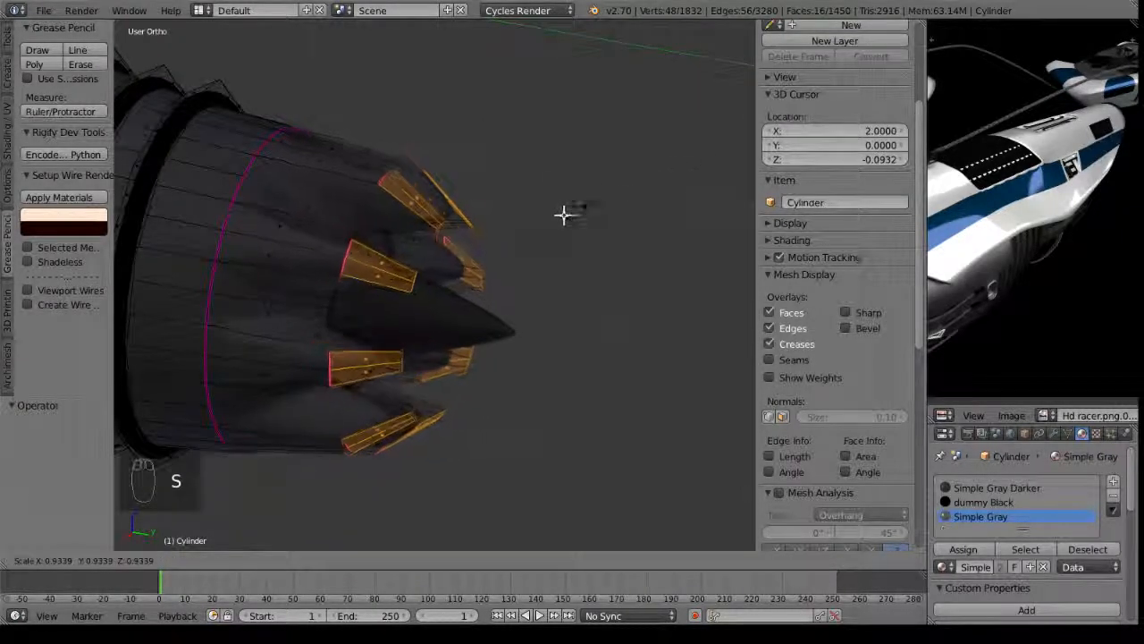
pyautogui.click(497, 225)
pyautogui.press('Tab')
pyautogui.moveTo(616, 343); pyautogui.dragTo(706, 422, button='middle')
# Add a Bevel modifier to the engine and place it above the Subdivision Surface modifier.
pyautogui.click(1053, 433)
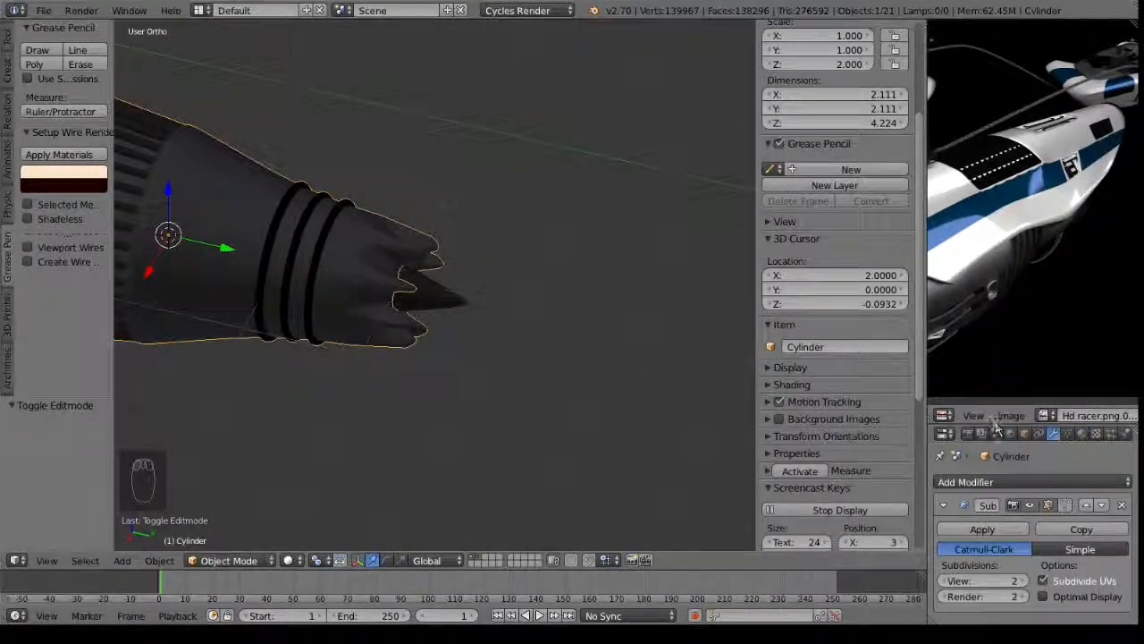
pyautogui.moveTo(995, 429); pyautogui.dragTo(965, 237)
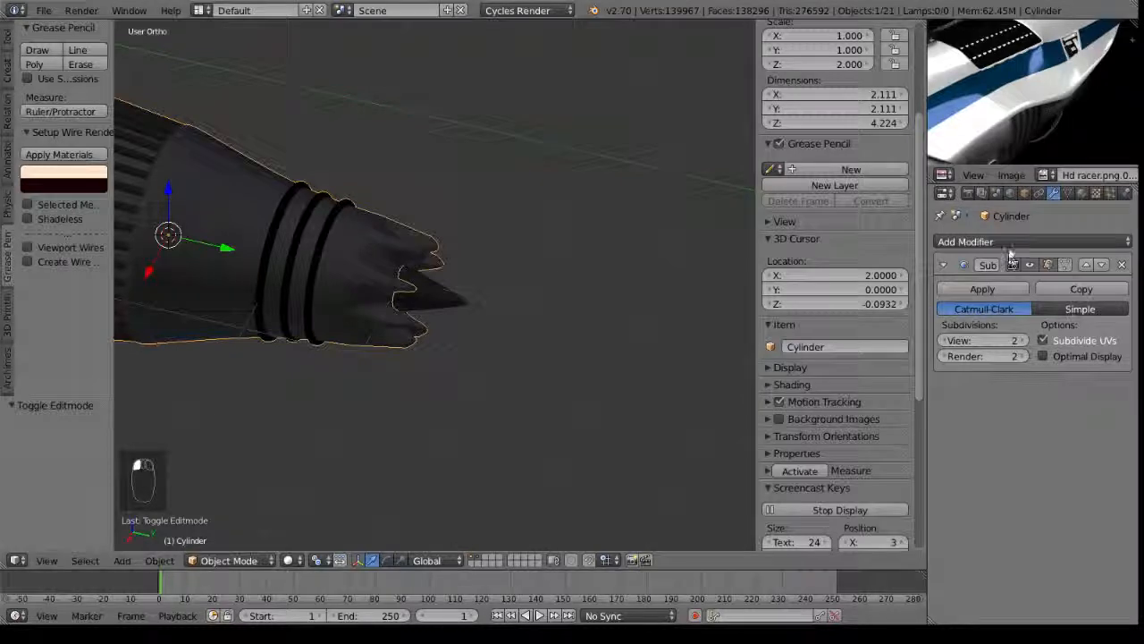
pyautogui.click(1002, 242)
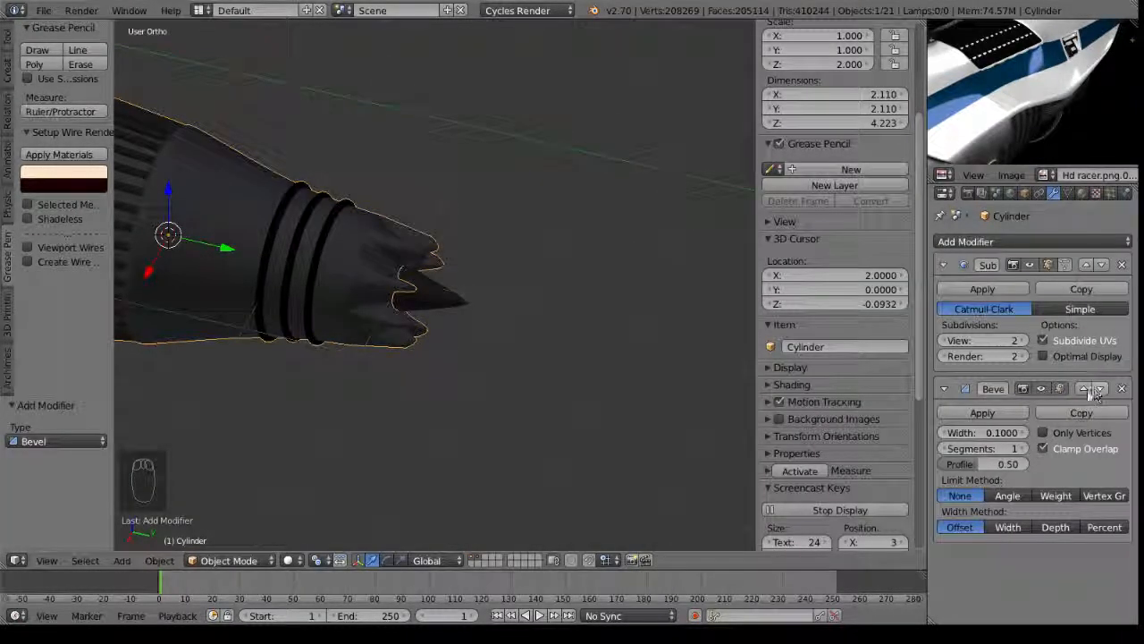
pyautogui.click(1083, 388)
# Set the Bevel modifier's limit method to Angle and view the engine's result.
pyautogui.moveTo(448, 390); pyautogui.dragTo(327, 328, button='middle')
pyautogui.scroll(5, 327, 328)
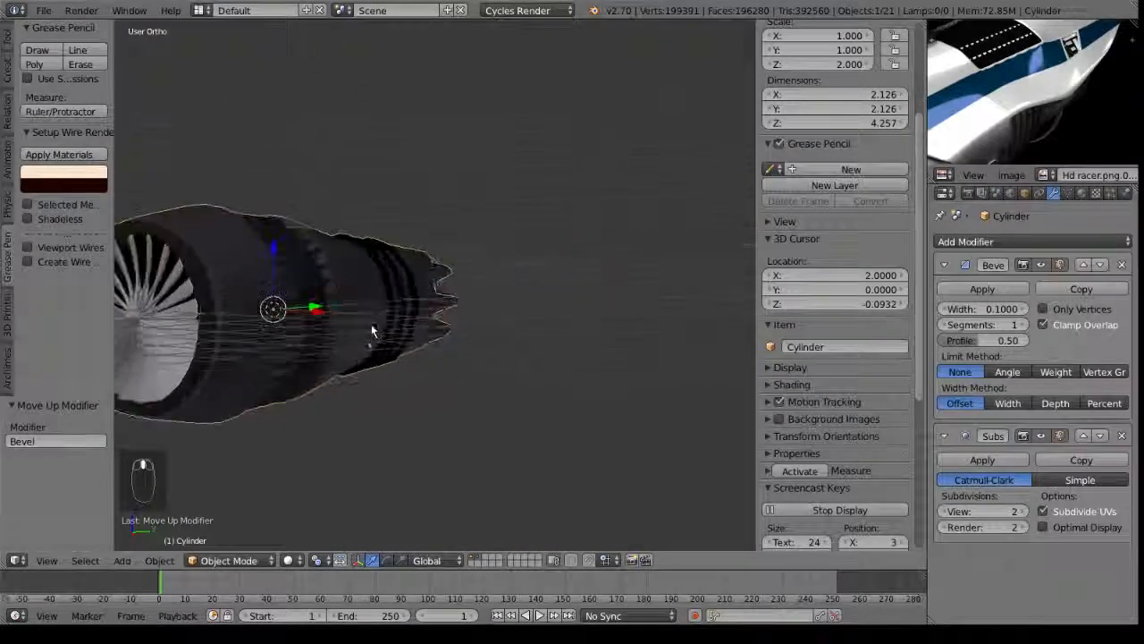
pyautogui.click(1007, 372)
pyautogui.moveTo(605, 449); pyautogui.dragTo(548, 264, button='middle')
# Try to scale the ring of recessed faces between the ribs of the engine's middle section, and undo the scaling.
pyautogui.press('Tab')
pyautogui.moveTo(652, 284); pyautogui.dragTo(547, 435, button='middle')
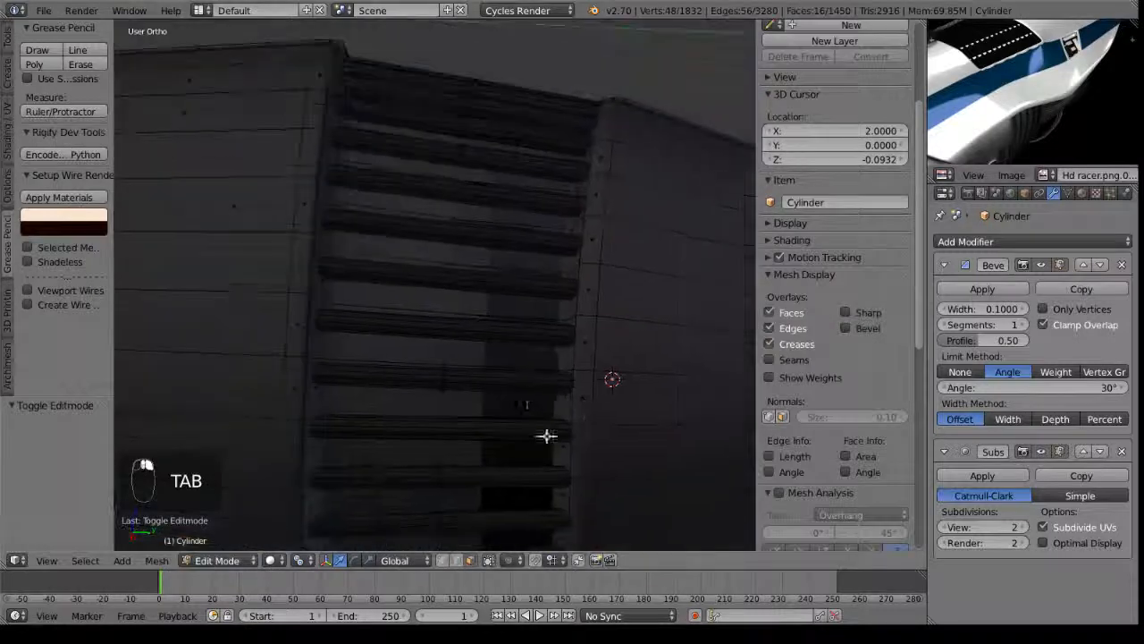
pyautogui.rightClick(521, 311)
pyautogui.keyDown('alt'); pyautogui.rightClick(521, 311); pyautogui.keyUp('alt')
pyautogui.moveTo(487, 331); pyautogui.dragTo(618, 366, button='middle')
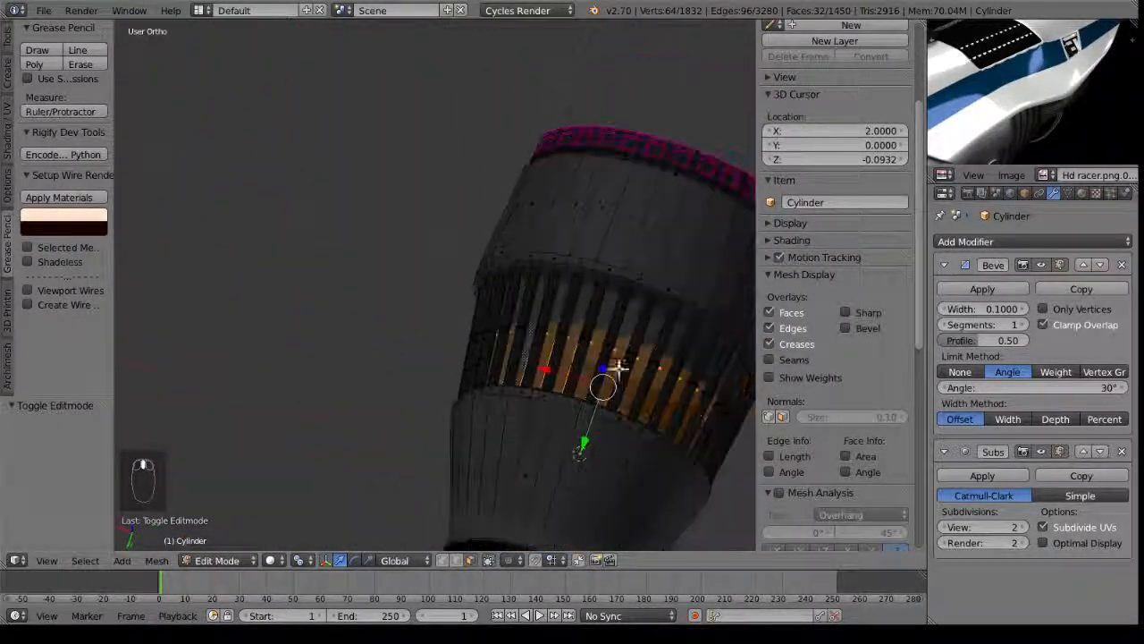
pyautogui.press('s')
pyautogui.click(685, 417)
pyautogui.moveTo(684, 417); pyautogui.dragTo(431, 304, button='middle')
pyautogui.hotkey('ctrl', 'z')
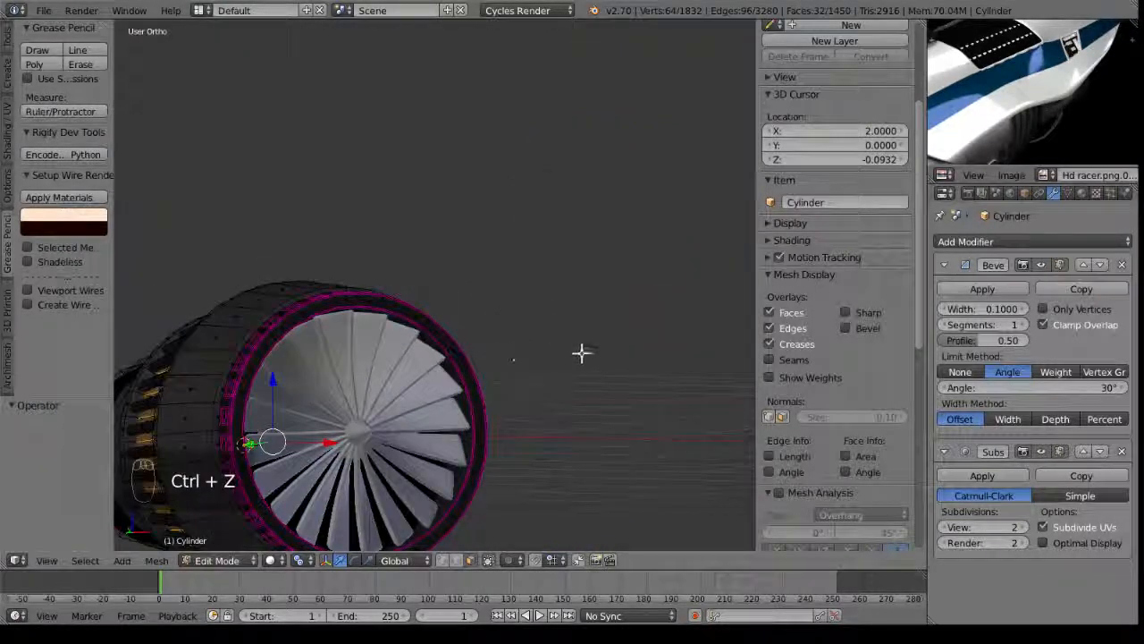
pyautogui.click(560, 366)
# Add three loop cuts around the tapered section between the ribbed waist and the three black rings.
pyautogui.moveTo(332, 388); pyautogui.dragTo(563, 323, button='middle')
pyautogui.press('Tab')
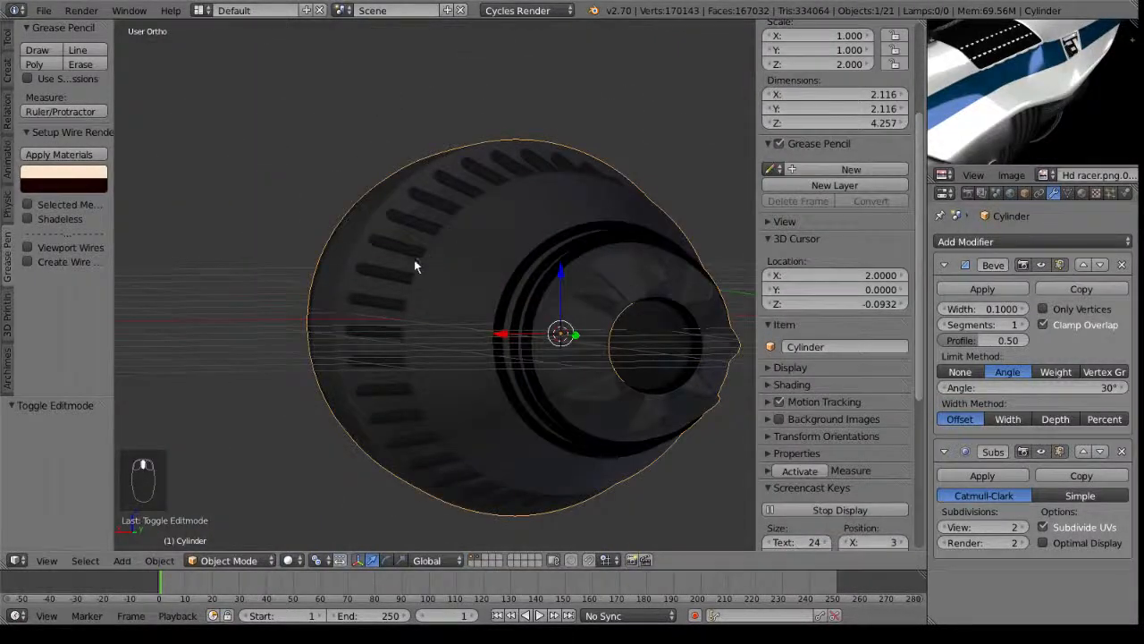
pyautogui.moveTo(414, 265); pyautogui.dragTo(401, 316, button='middle')
pyautogui.press('Tab')
pyautogui.hotkey('ctrl', 'r')
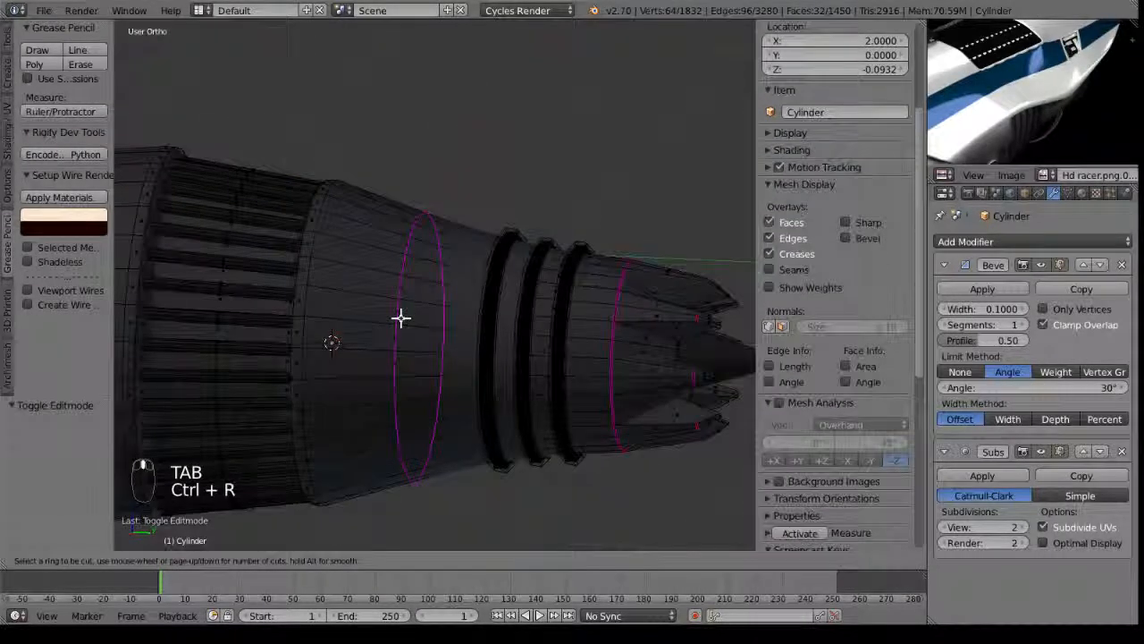
pyautogui.click(401, 317)
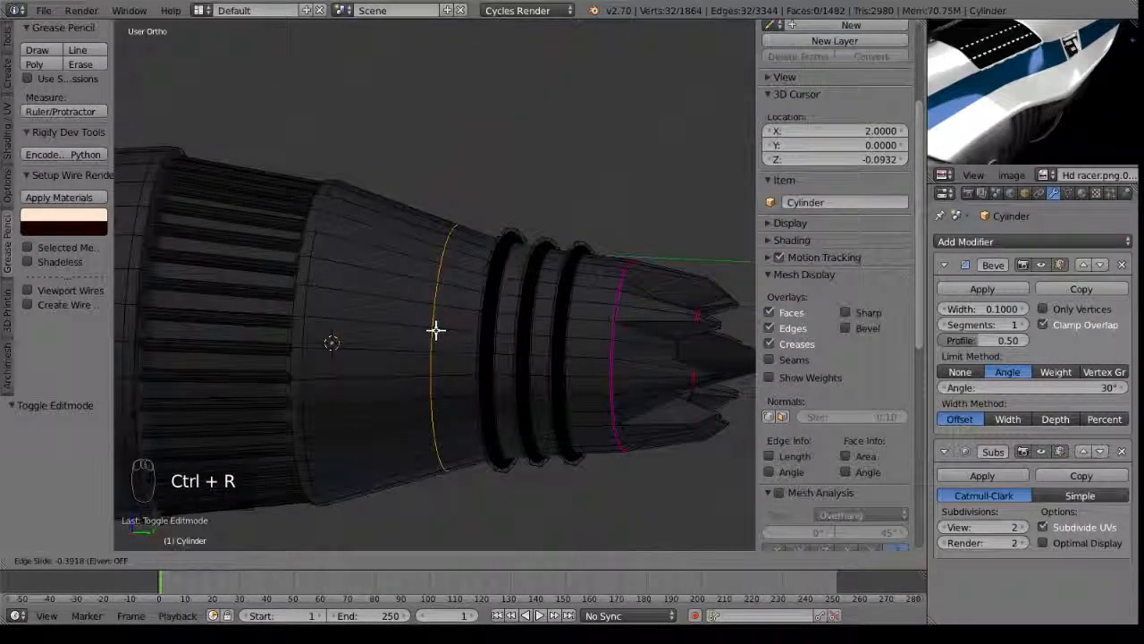
pyautogui.click(449, 322)
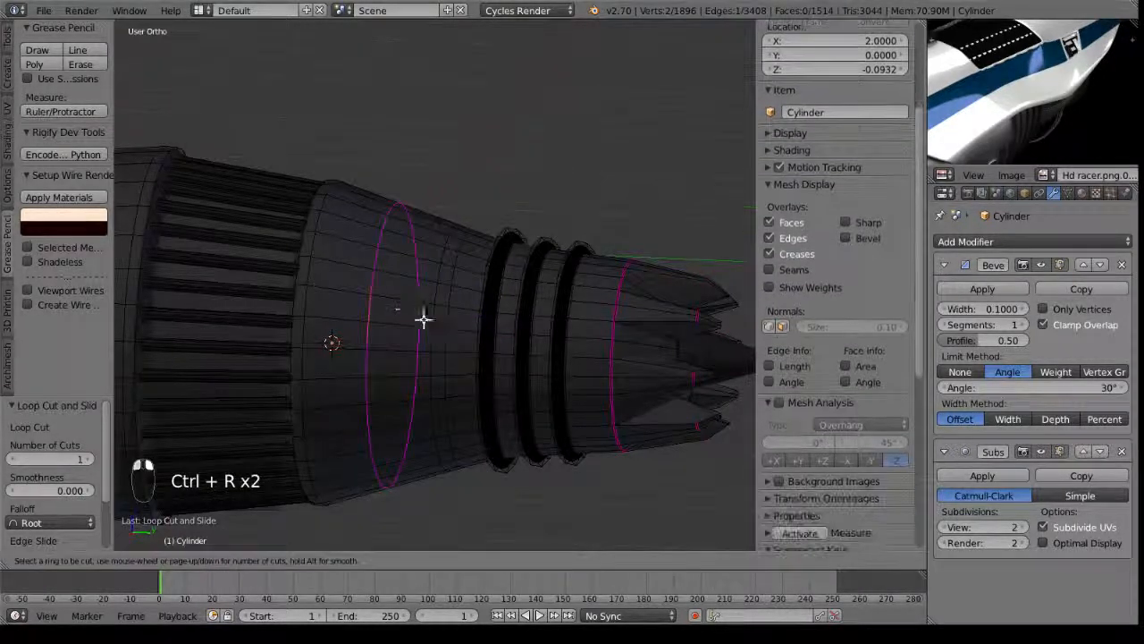
pyautogui.click(425, 318)
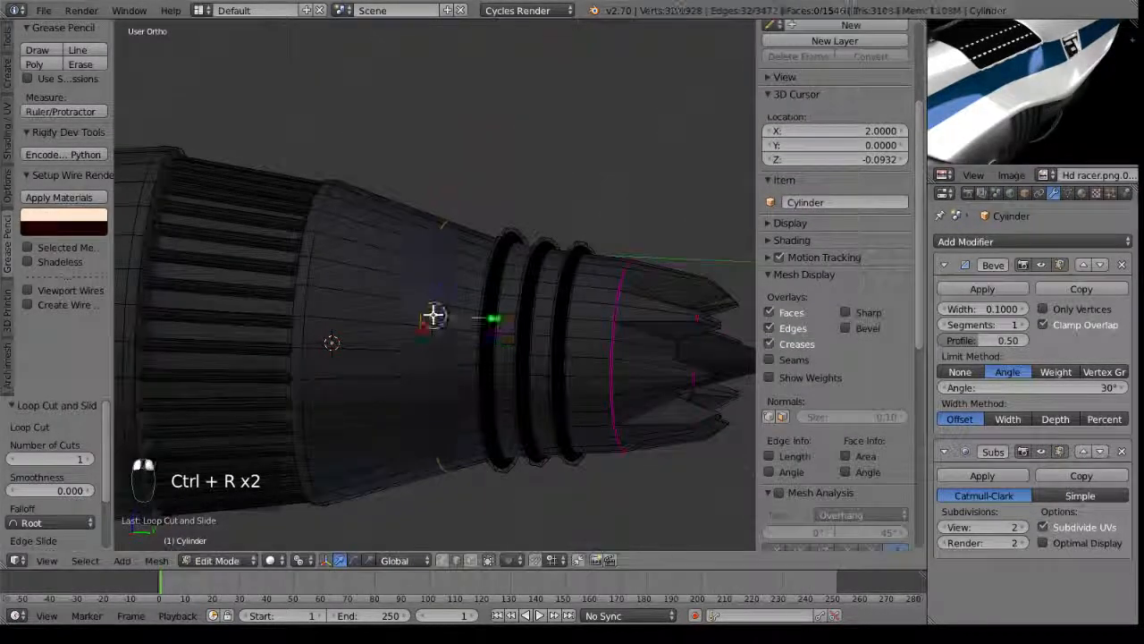
# Scale and move the new edge loop on the tapered section to shape a step ahead of the three black rings.
pyautogui.moveTo(435, 332); pyautogui.dragTo(403, 521, button='middle')
pyautogui.press('s')
pyautogui.click(693, 211)
pyautogui.press('g')
pyautogui.click(534, 305)
pyautogui.scroll(3, 380, 358)
pyautogui.press('Tab')
pyautogui.press('Tab')
pyautogui.moveTo(322, 349); pyautogui.dragTo(355, 365, button='middle')
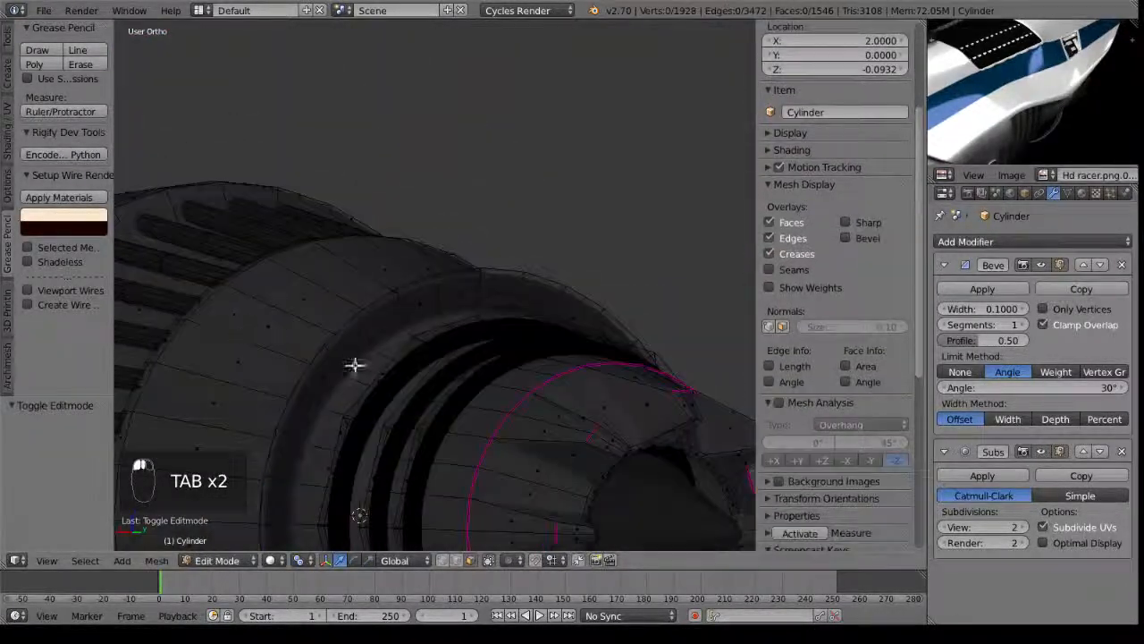
# Extrude the step's ring of faces individually with zero offset and scale them to 0.709 about their own origins.
pyautogui.keyDown('alt'); pyautogui.rightClick(337, 349); pyautogui.keyUp('alt')
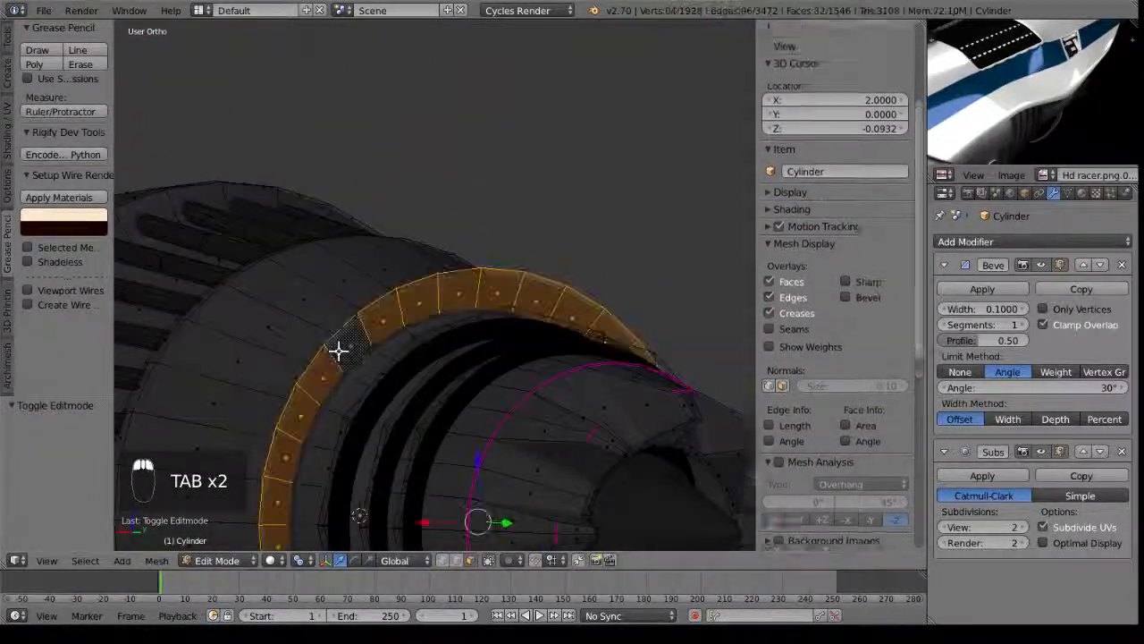
pyautogui.click(6, 40)
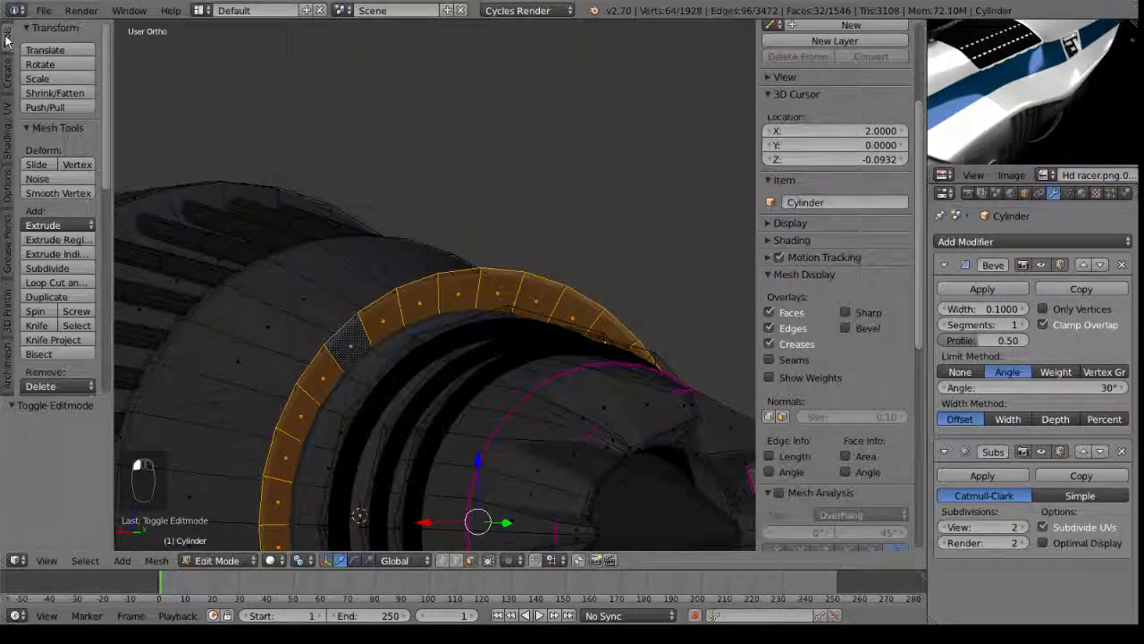
pyautogui.click(59, 255)
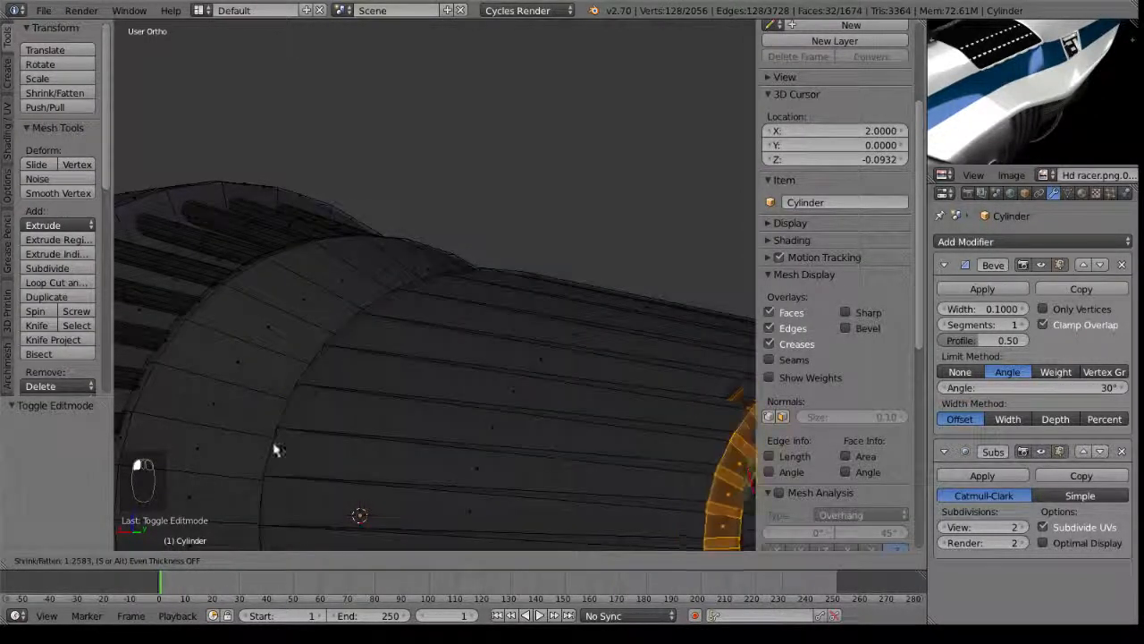
pyautogui.press('Escape')
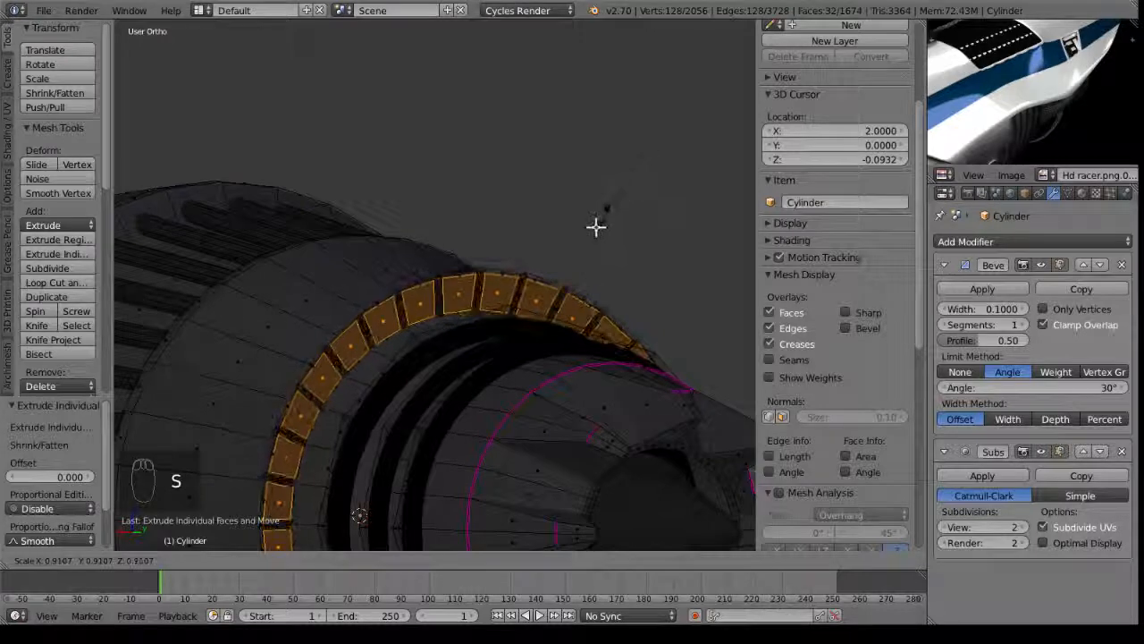
pyautogui.click(573, 239)
pyautogui.moveTo(570, 242); pyautogui.dragTo(401, 381, button='middle')
# Set the pivot point to Median Point and extrude the scaled ring of small faces along their normals.
pyautogui.click(307, 561)
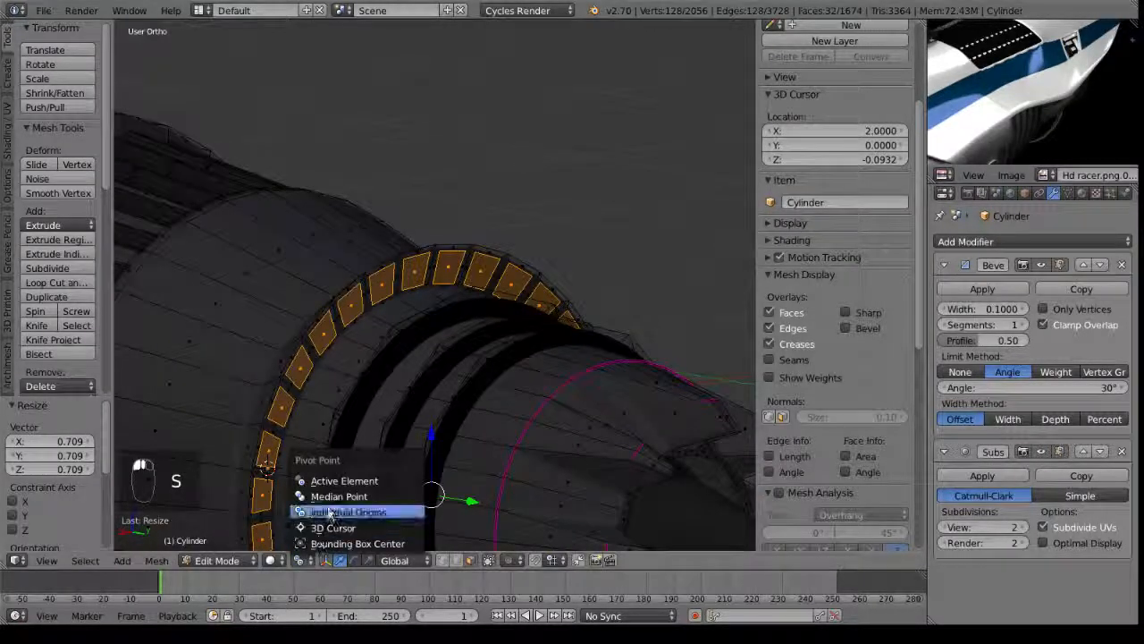
pyautogui.click(329, 500)
pyautogui.moveTo(375, 455); pyautogui.dragTo(467, 436, button='middle')
pyautogui.press('e')
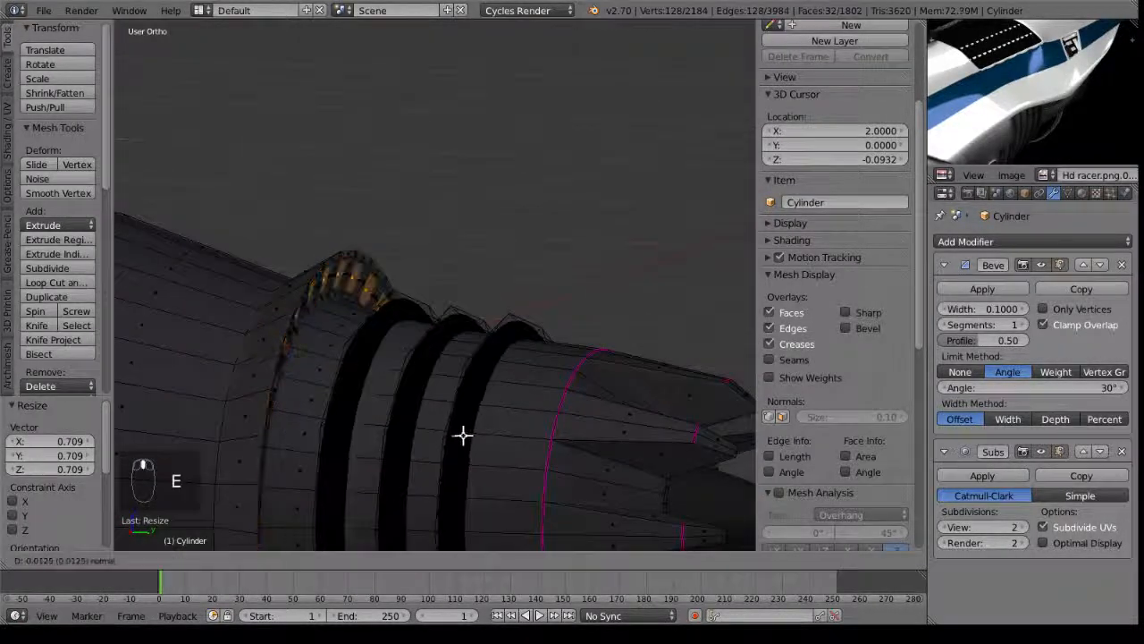
pyautogui.click(472, 390)
pyautogui.press('Tab')
pyautogui.moveTo(472, 390); pyautogui.dragTo(421, 352, button='middle')
# Select two long faces on the front casing, one above and one below its middle, and show them in wireframe right view.
pyautogui.press('Tab')
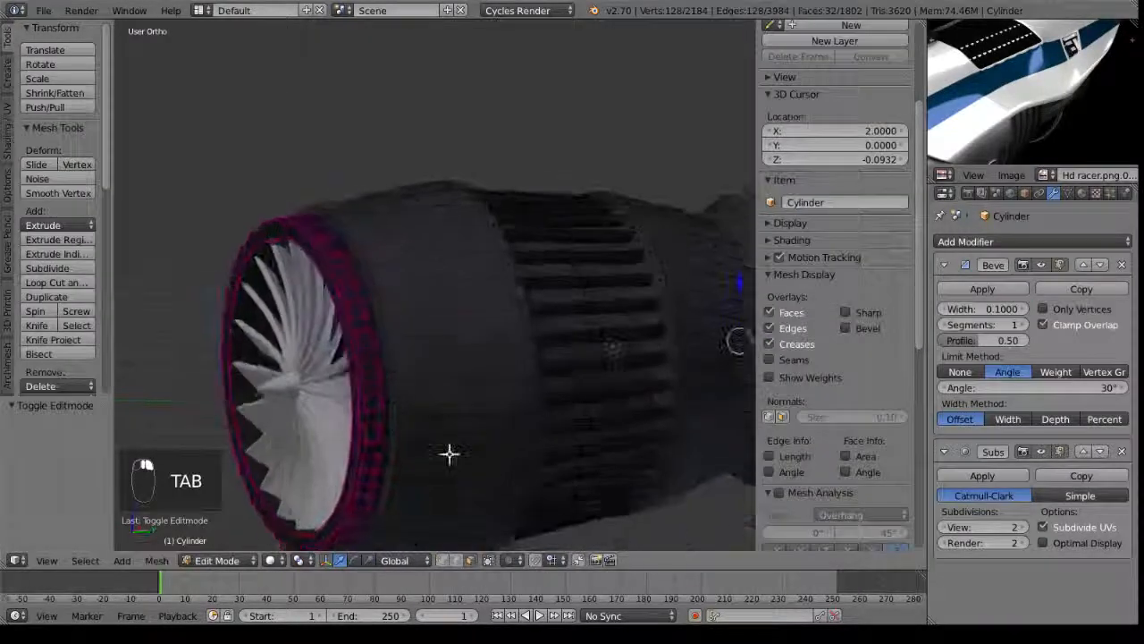
pyautogui.keyDown('shift'); pyautogui.moveTo(428, 457); pyautogui.dragTo(474, 311, button='middle'); pyautogui.keyUp('shift')
pyautogui.keyDown('shift'); pyautogui.rightClick(483, 334); pyautogui.keyUp('shift')
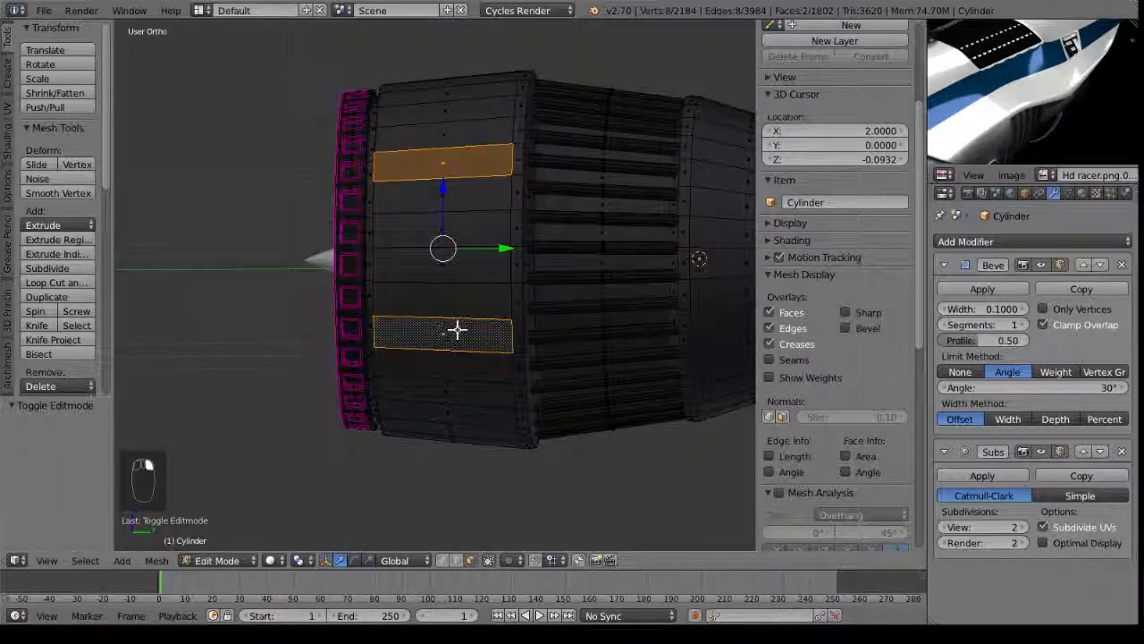
pyautogui.press('KP_1')
pyautogui.moveTo(409, 287); pyautogui.dragTo(497, 381, button='middle')
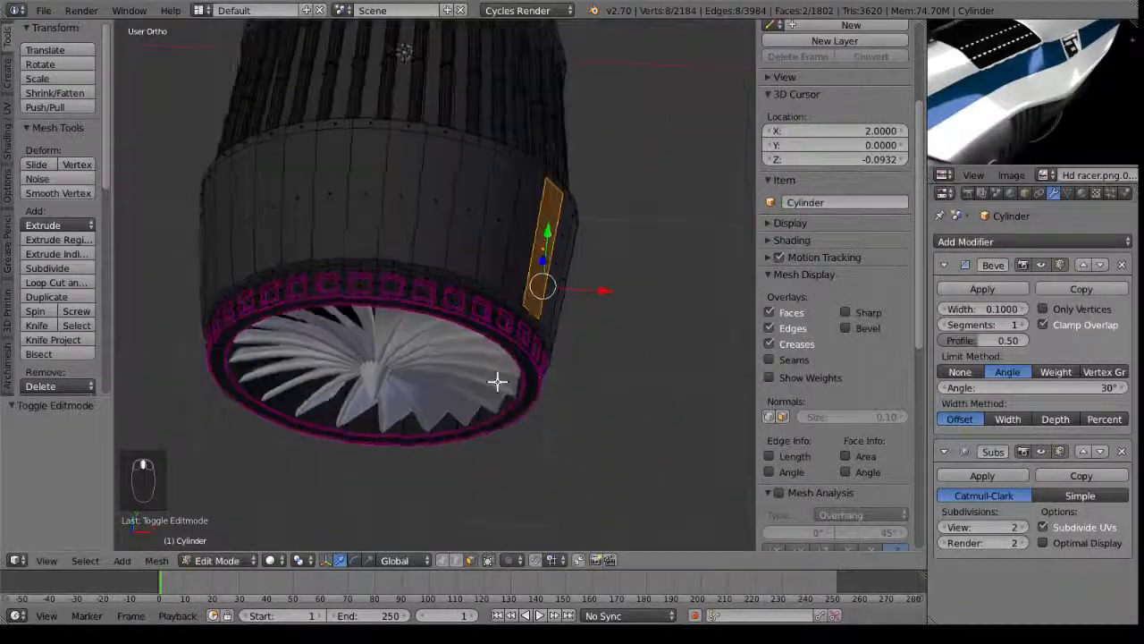
pyautogui.press('KP_3')
pyautogui.scroll(2, 498, 268)
pyautogui.press('z')
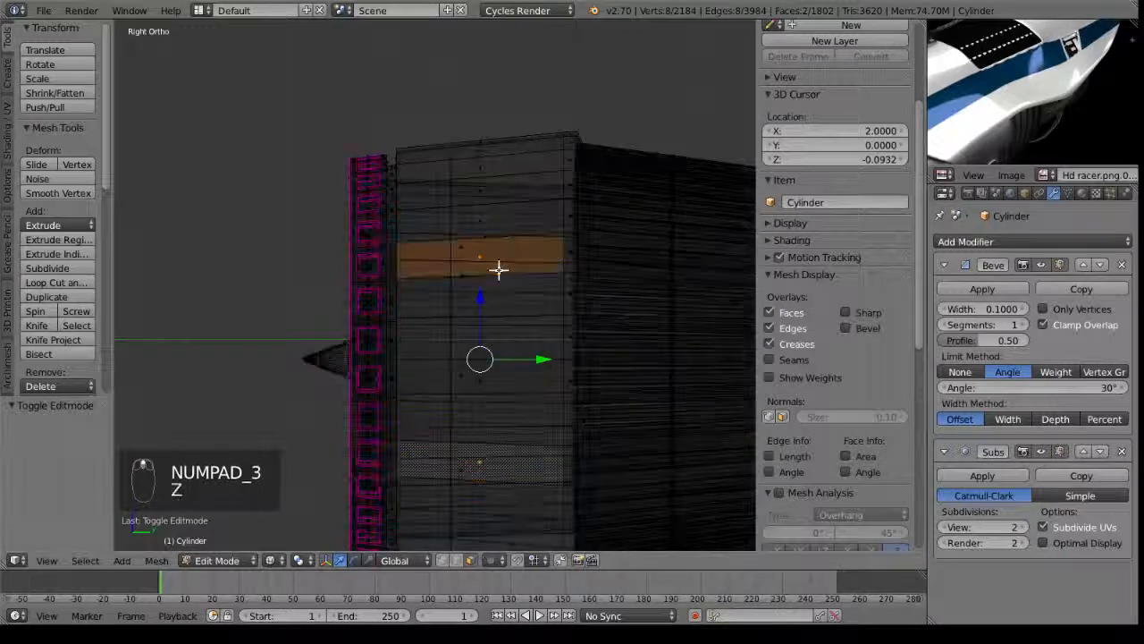
# Try to add the matching far-side casing face to the selection by picking it individually.
pyautogui.scroll(3, 499, 250)
pyautogui.keyDown('shift'); pyautogui.rightClick(488, 222); pyautogui.keyUp('shift')
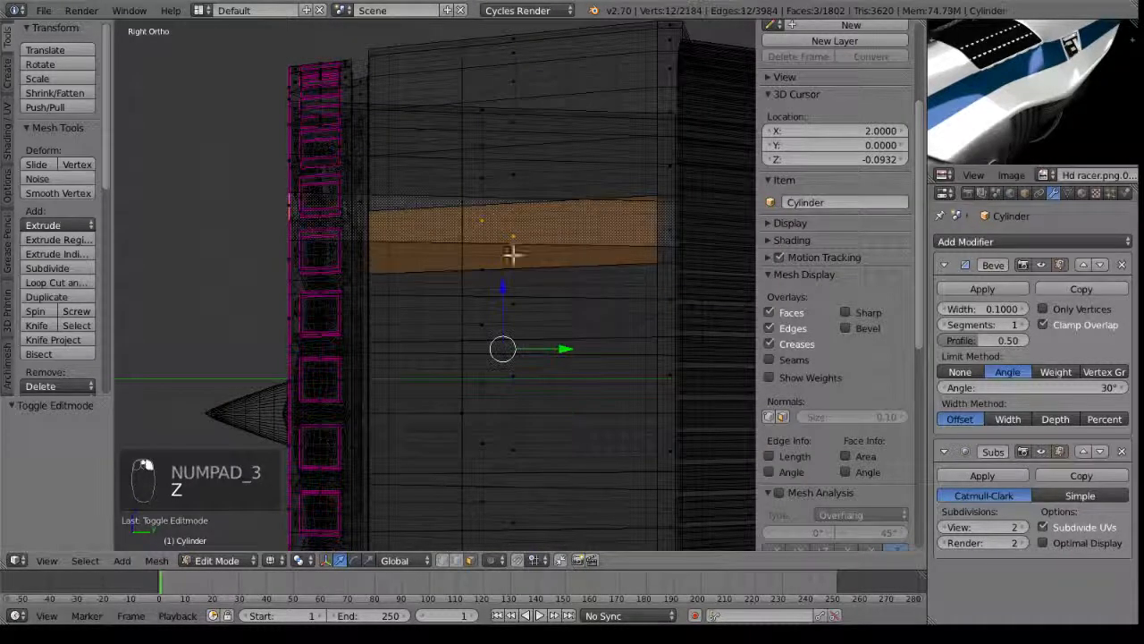
pyautogui.keyDown('shift'); pyautogui.scroll(-1, 518, 365); pyautogui.keyUp('shift')
pyautogui.hotkey('ctrl', 'z')
pyautogui.keyDown('shift'); pyautogui.rightClick(498, 239); pyautogui.keyUp('shift')
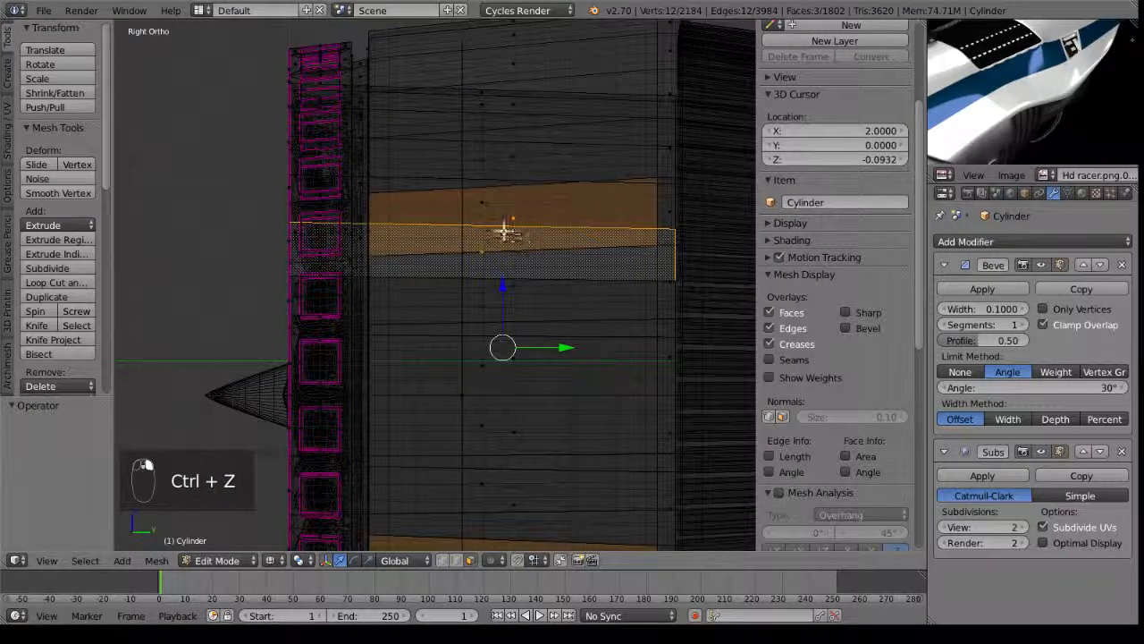
pyautogui.hotkey('ctrl', 'z')
# Circle-select through the wireframe to add the matching far-side faces of both casing panels.
pyautogui.press('c')
pyautogui.click(517, 216)
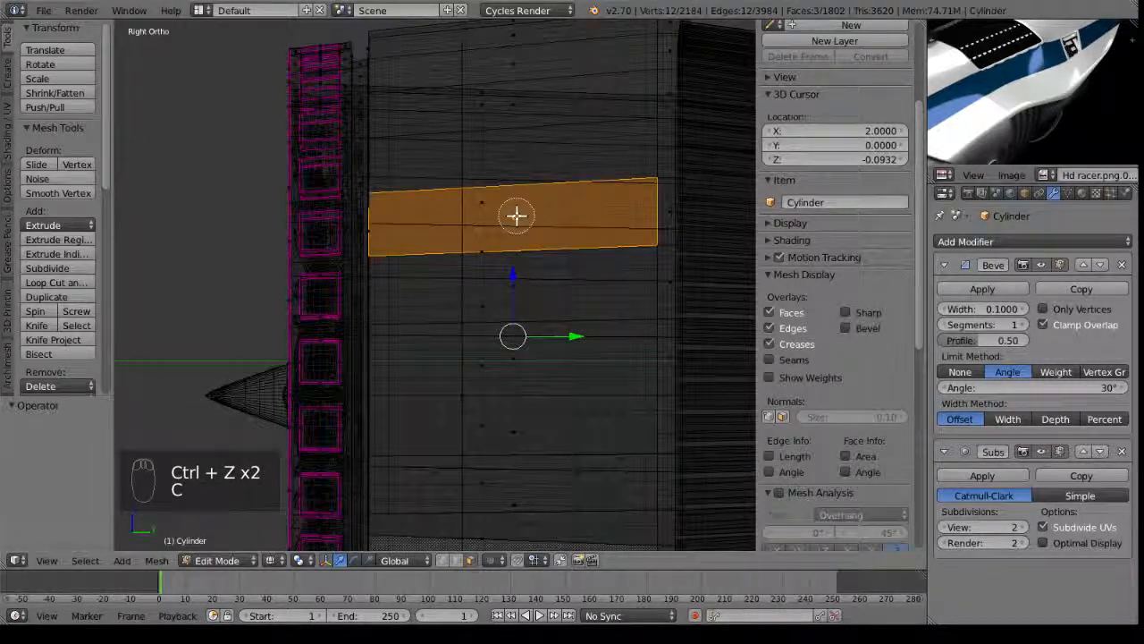
pyautogui.keyDown('shift'); pyautogui.scroll(-10, 517, 215); pyautogui.keyUp('shift')
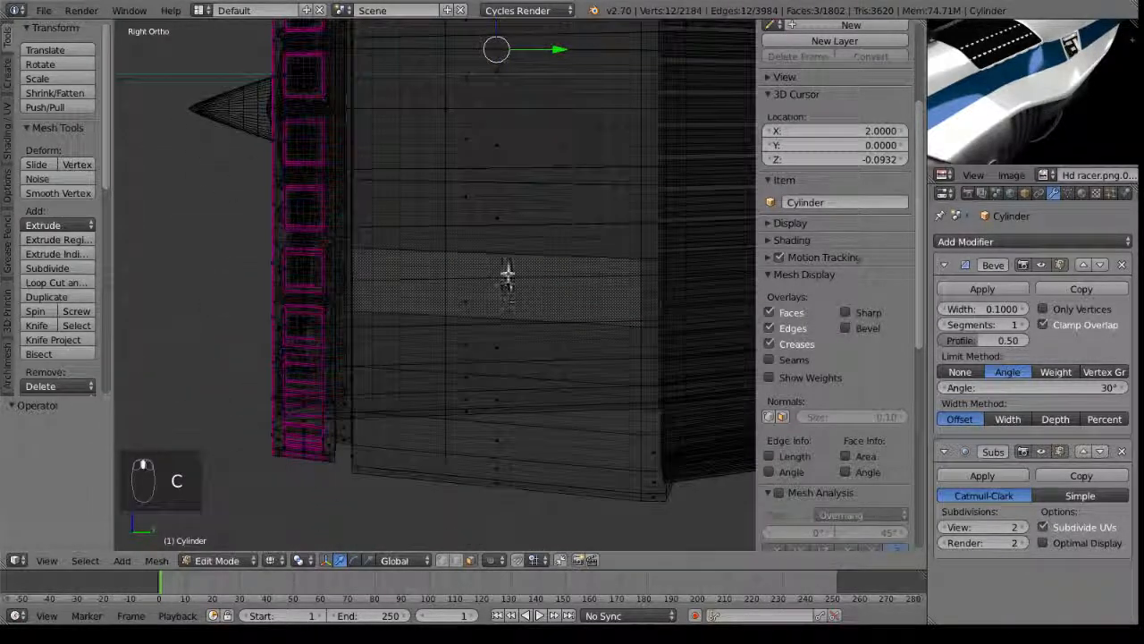
pyautogui.click(494, 286)
pyautogui.moveTo(464, 296)
pyautogui.mouseDown(button='middle')
pyautogui.moveTo(544, 337)
pyautogui.moveTo(463, 316)
pyautogui.moveTo(522, 329)
pyautogui.mouseUp(button='middle')
# Extrude the four selected casing faces in place and scale them slightly inward to form recessed panels.
pyautogui.press('e')
pyautogui.press('s')
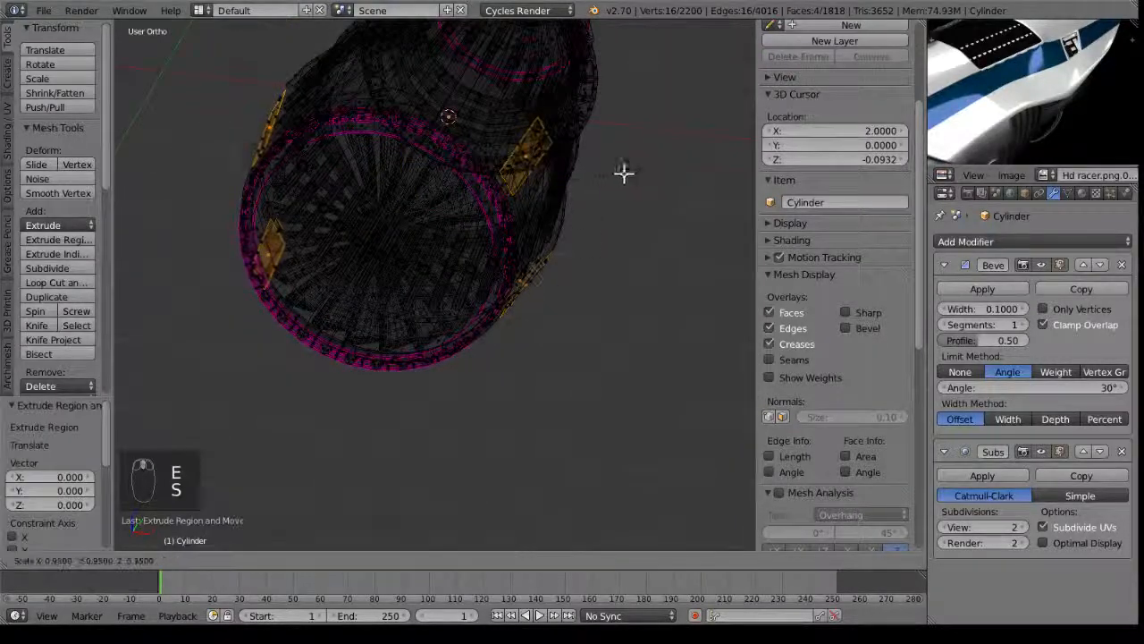
pyautogui.click(602, 182)
pyautogui.press('z')
pyautogui.moveTo(597, 212); pyautogui.dragTo(476, 203, button='middle')
# Examine the recessed panels on the engine's front casing from several sides in object mode.
pyautogui.press('Tab')
pyautogui.scroll(-3, 467, 259)
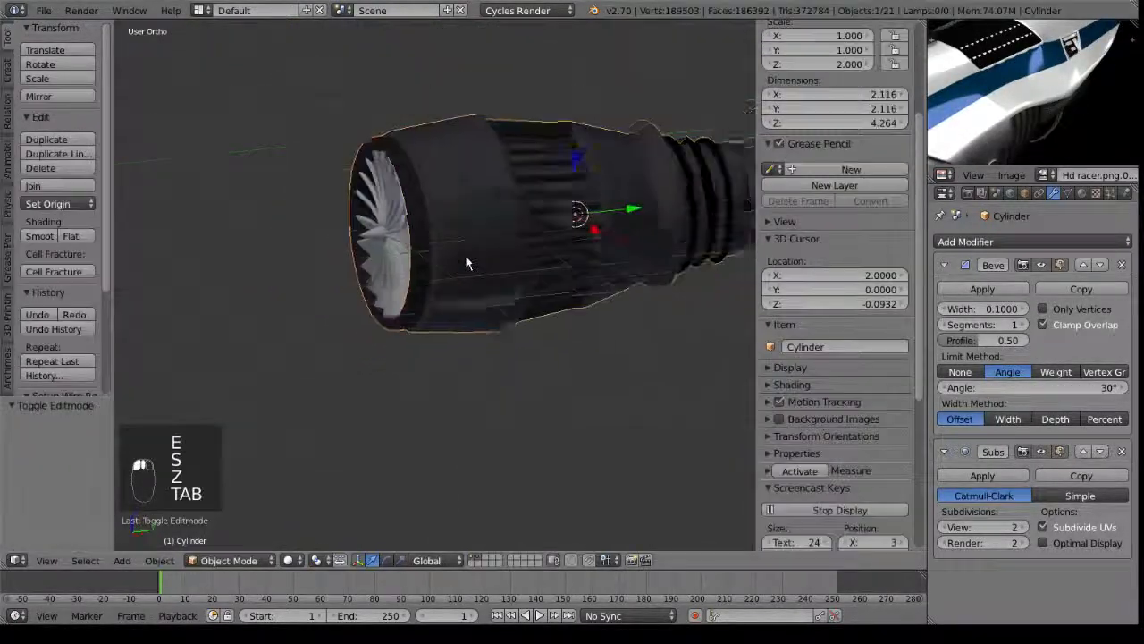
pyautogui.moveTo(465, 258)
pyautogui.mouseDown(button='middle')
pyautogui.moveTo(379, 197)
pyautogui.moveTo(524, 197)
pyautogui.moveTo(689, 376)
pyautogui.moveTo(554, 286)
pyautogui.moveTo(467, 256)
pyautogui.mouseUp(button='middle')
pyautogui.scroll(3, 467, 255)
pyautogui.moveTo(366, 275); pyautogui.dragTo(292, 347, button='middle')
pyautogui.scroll(-2, 291, 348)
pyautogui.press('KP_1')
pyautogui.scroll(3, 374, 328)
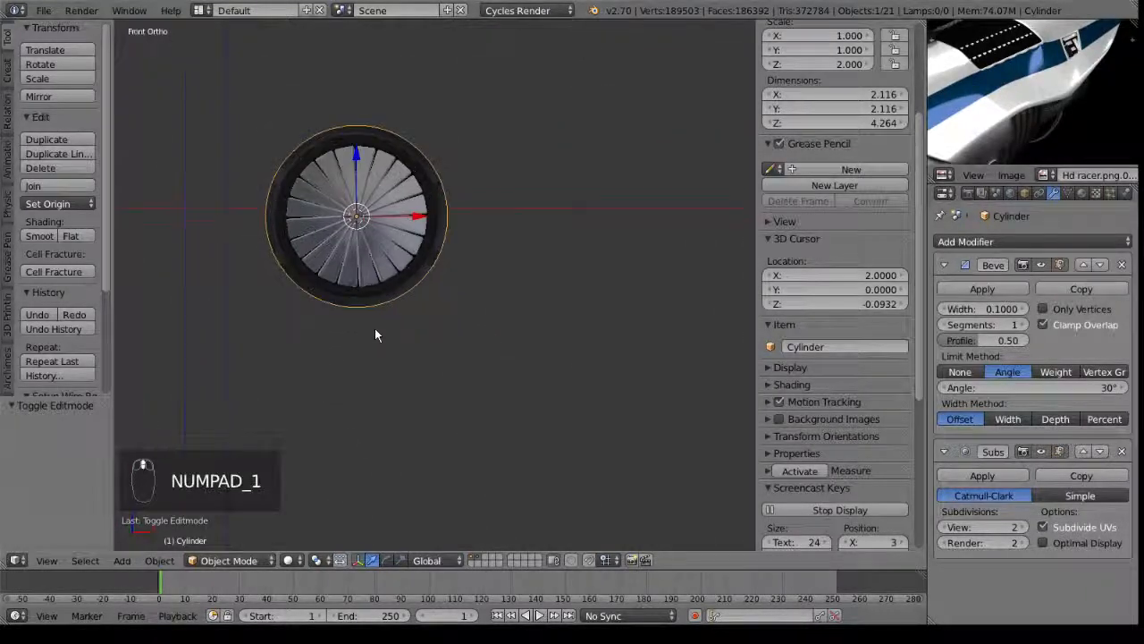
pyautogui.keyDown('shift'); pyautogui.moveTo(365, 336); pyautogui.dragTo(558, 436, button='middle'); pyautogui.keyUp('shift')
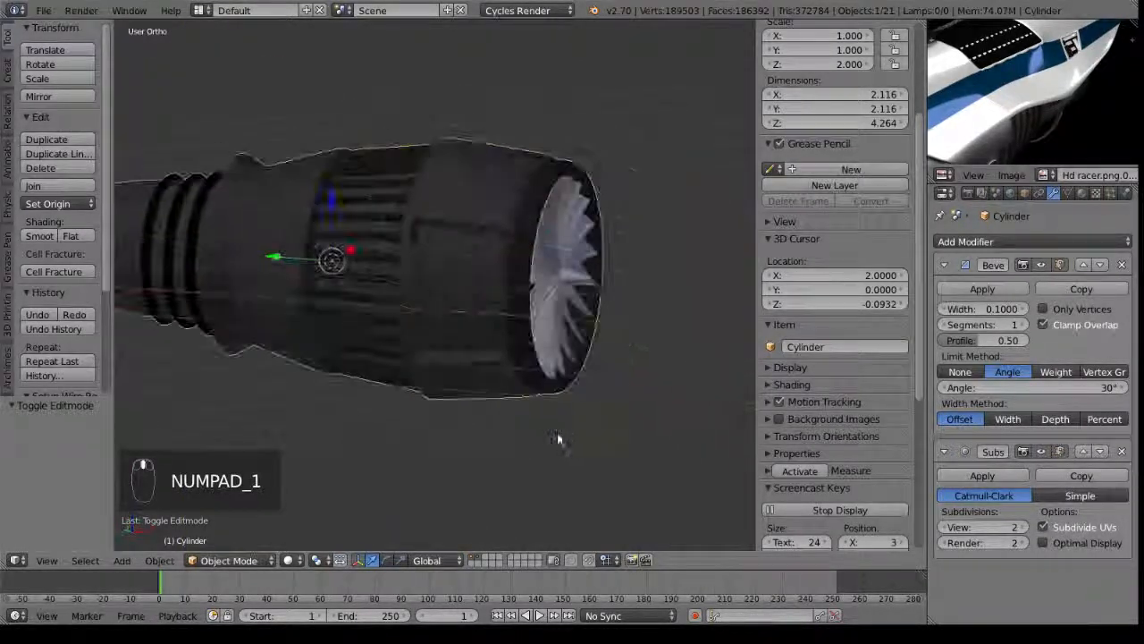
pyautogui.scroll(1, 461, 384)
# Select the two adjacent faces midway between the recessed panels on the casing's negative X side.
pyautogui.press('Tab')
pyautogui.rightClick(462, 319)
pyautogui.keyDown('shift'); pyautogui.rightClick(447, 282); pyautogui.keyUp('shift')
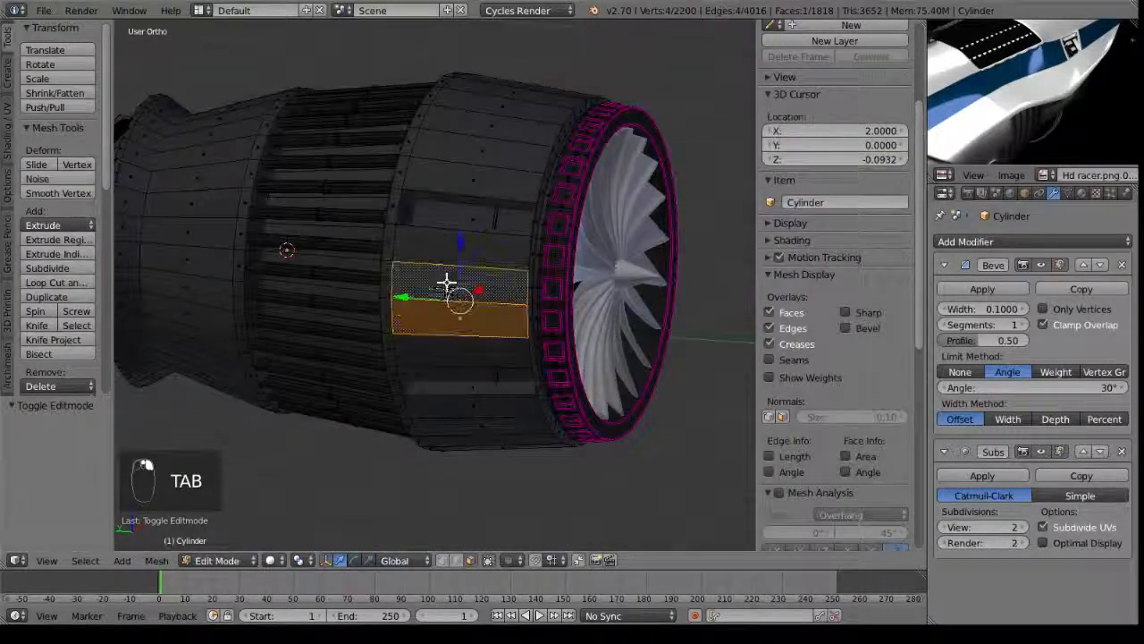
pyautogui.press('KP_3')
pyautogui.press('KP_1')
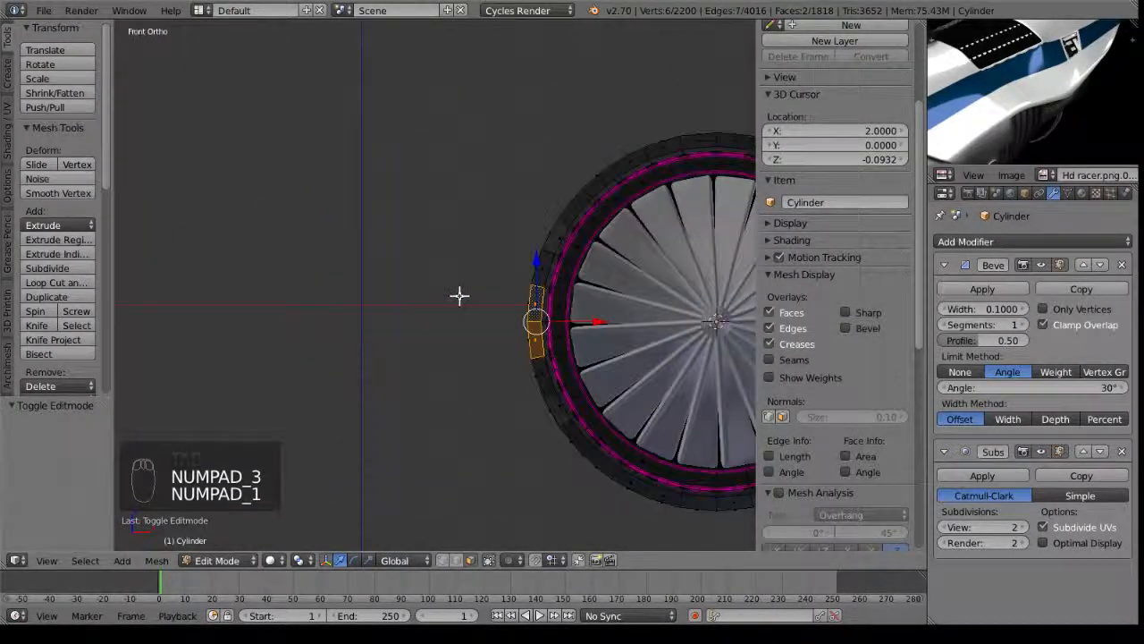
pyautogui.moveTo(459, 296); pyautogui.dragTo(546, 279, button='middle')
# Extrude the two casing faces in place and scale them to 0.351 along Y.
pyautogui.press('e')
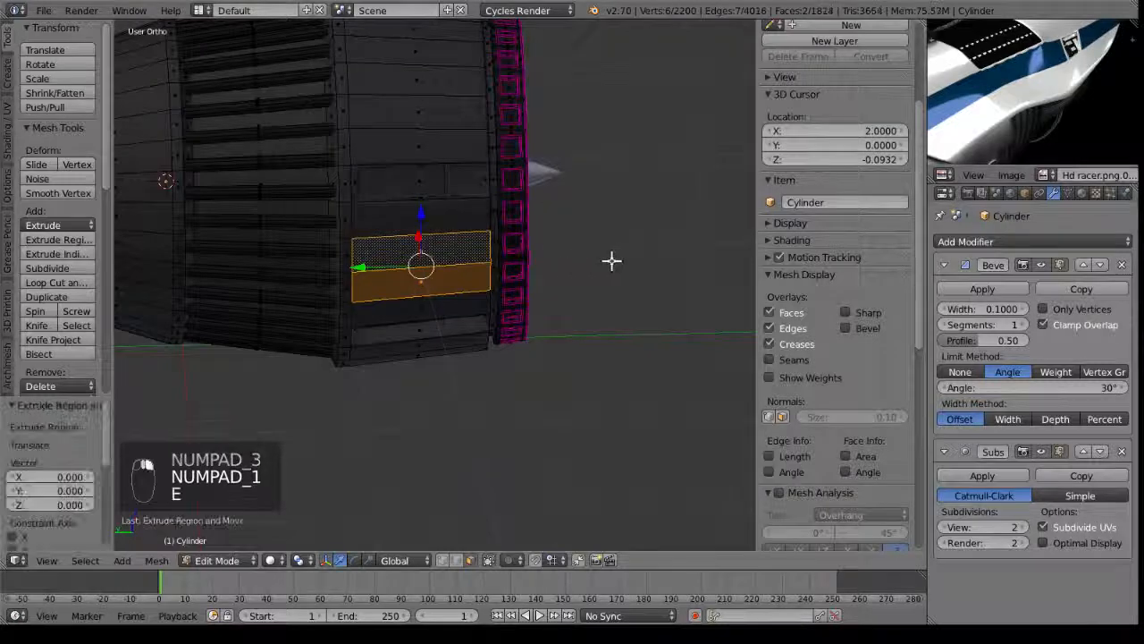
pyautogui.press('x')
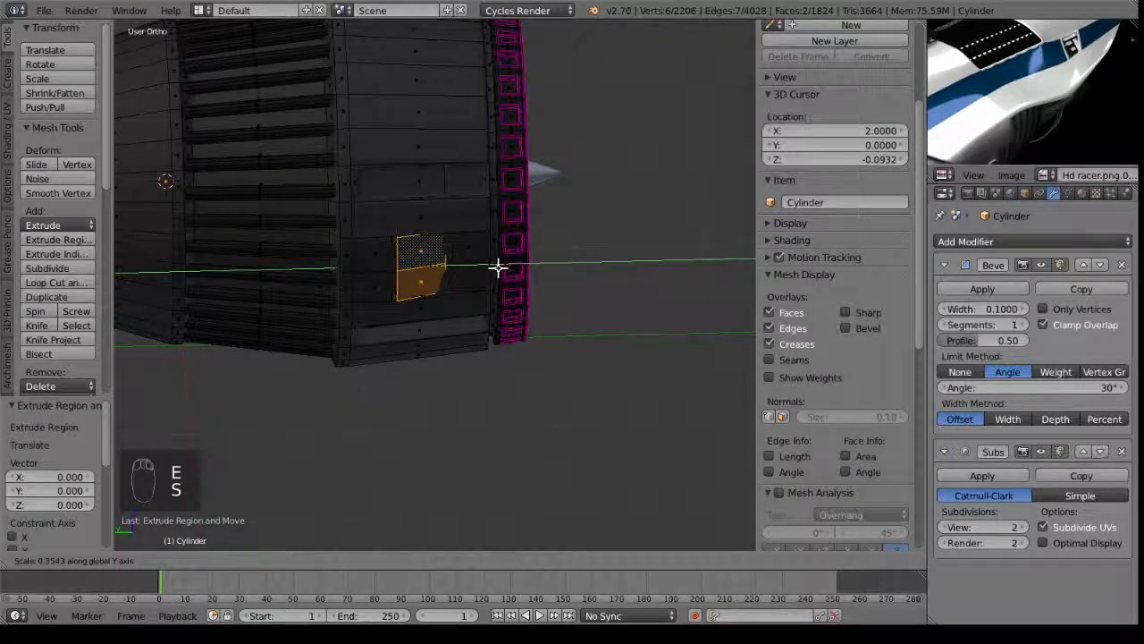
pyautogui.rightClick(498, 268)
pyautogui.press('s')
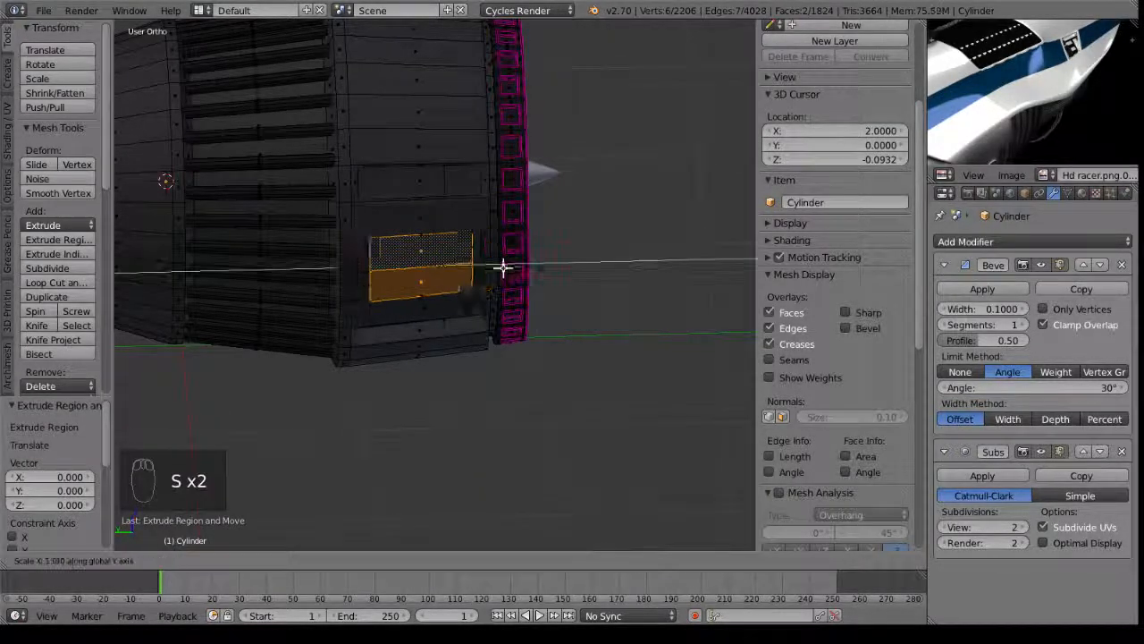
pyautogui.click(483, 265)
pyautogui.moveTo(482, 265); pyautogui.dragTo(439, 296, button='middle')
# Flatten the two narrowed faces by scaling them to 0 along X, and scale them to 0.624 along Z.
pyautogui.press('s')
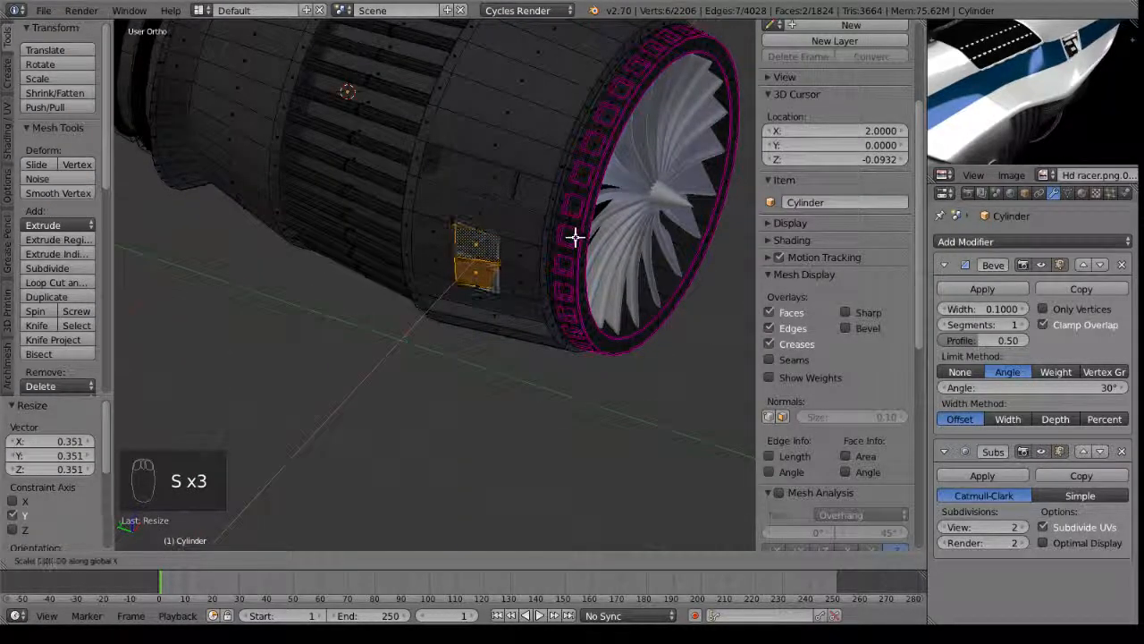
pyautogui.press('Return')
pyautogui.scroll(3, 470, 194)
pyautogui.press('s')
pyautogui.press('x')
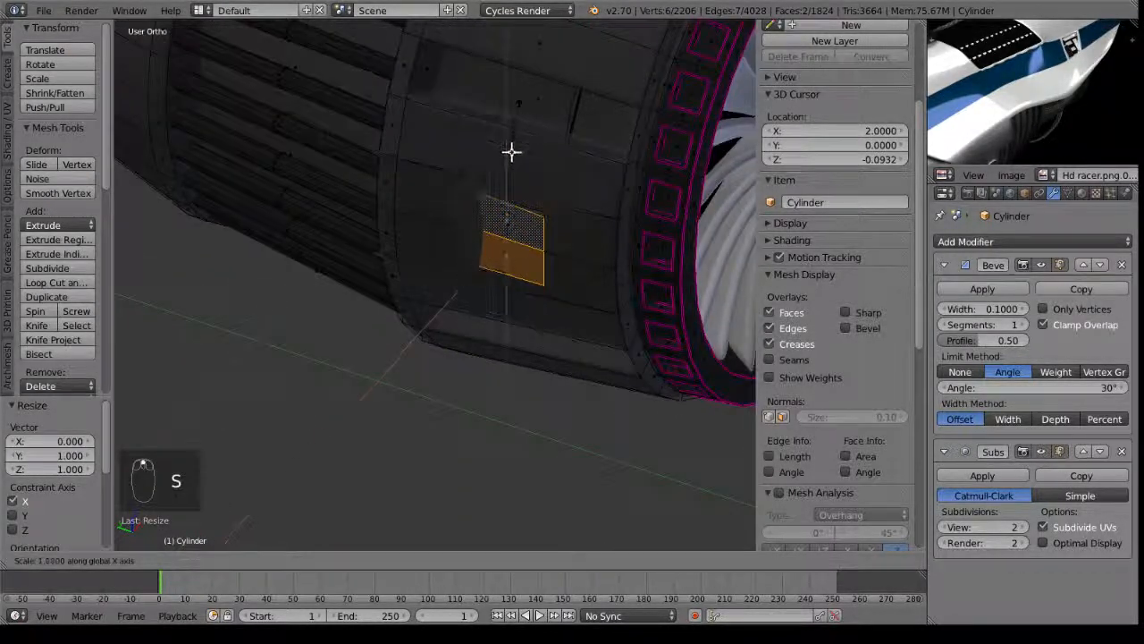
pyautogui.click(514, 165)
# Extrude the two flattened faces -0.073 along X to raise a small block on the casing.
pyautogui.moveTo(595, 250); pyautogui.dragTo(623, 223, button='middle')
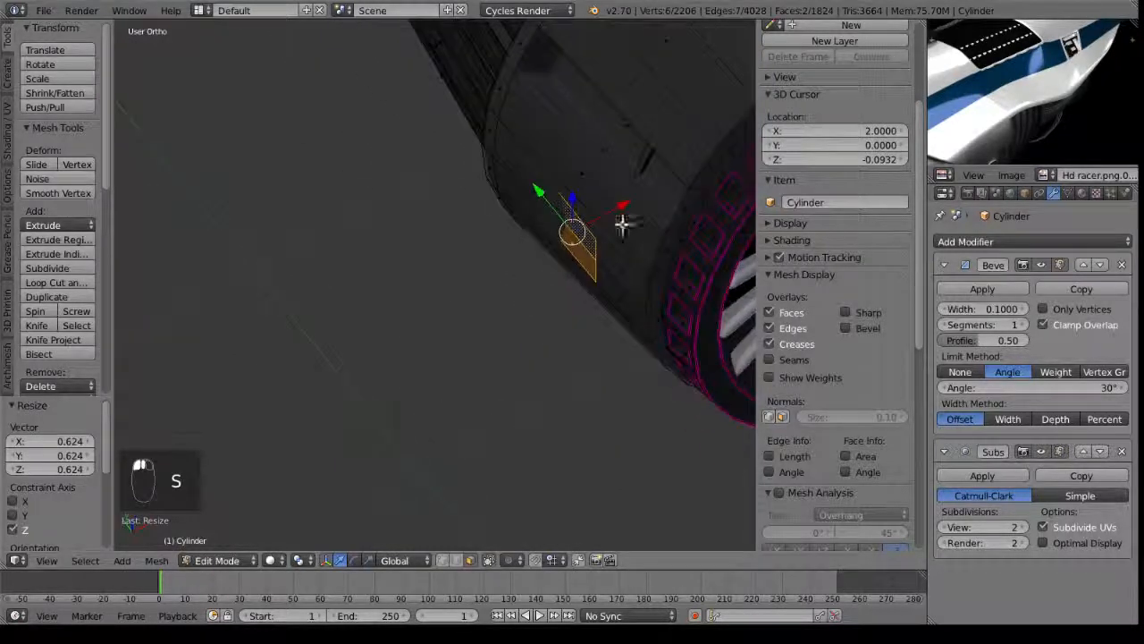
pyautogui.press('e')
pyautogui.click(612, 207)
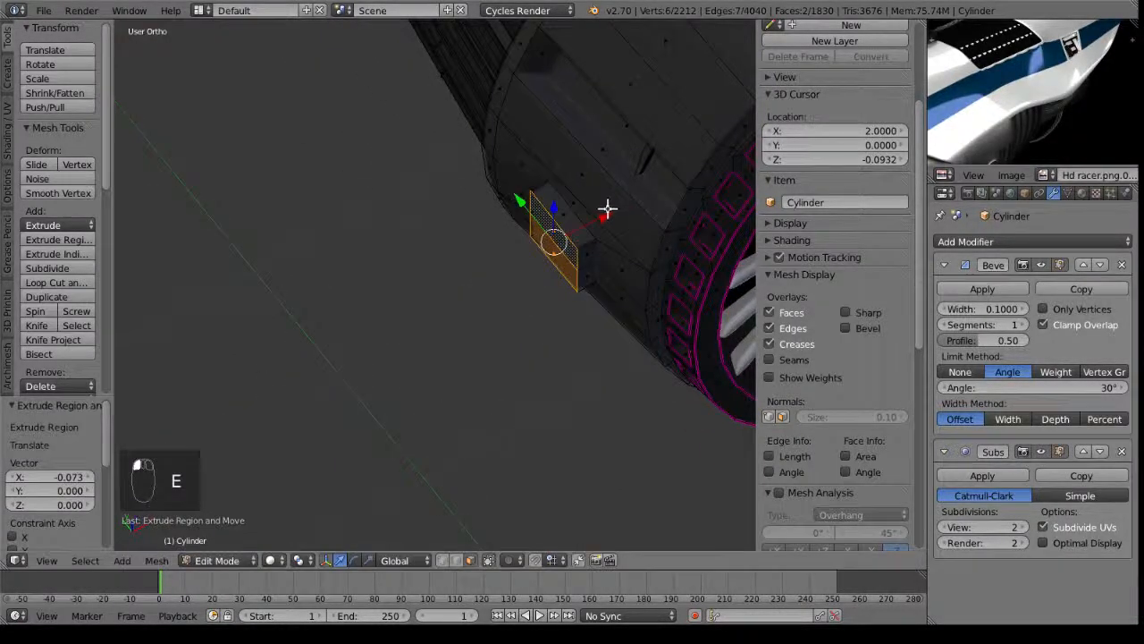
# Rotate the block's outer faces -17.324° in front view and shift them along X.
pyautogui.press('KP_3')
pyautogui.press('KP_1')
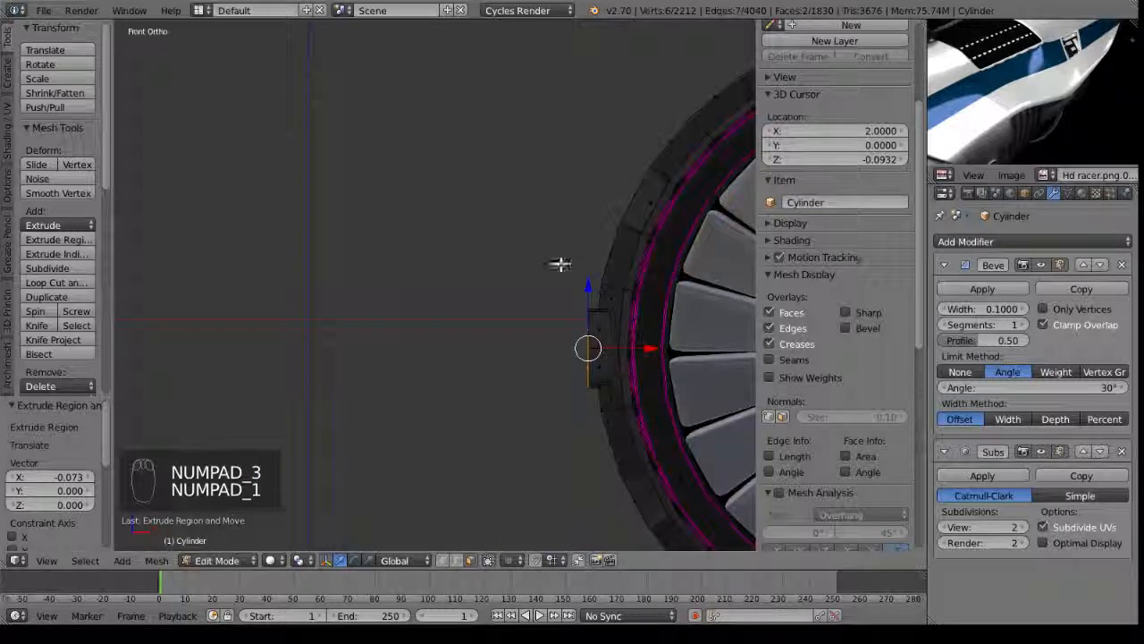
pyautogui.press('r')
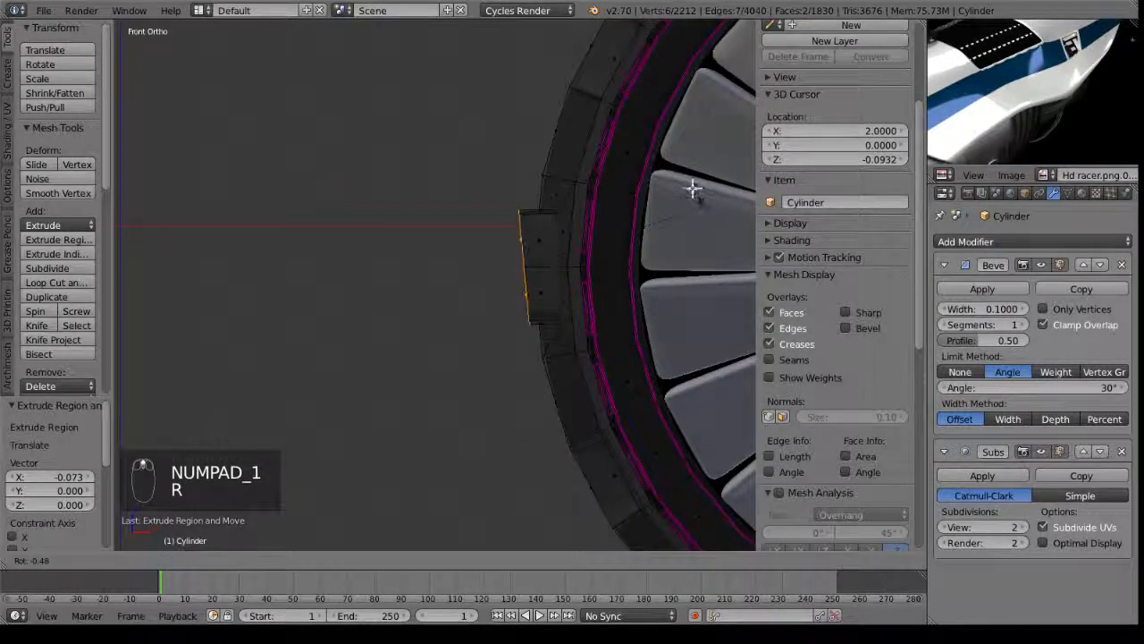
pyautogui.click(556, 260)
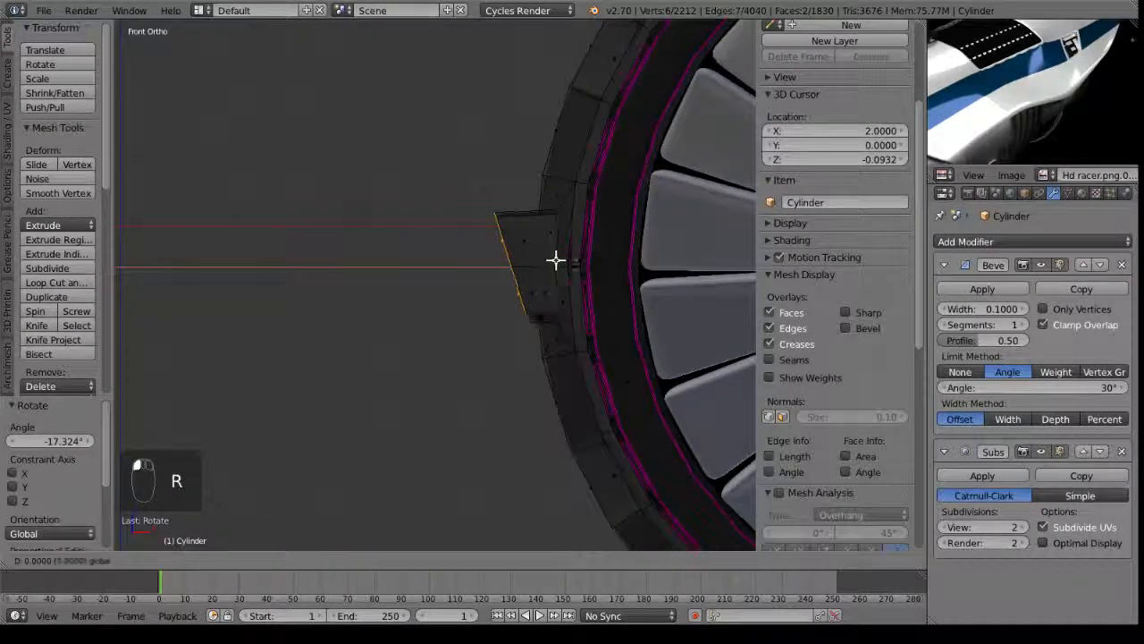
pyautogui.click(541, 259)
pyautogui.moveTo(590, 275); pyautogui.dragTo(743, 288, button='middle')
pyautogui.press('Tab')
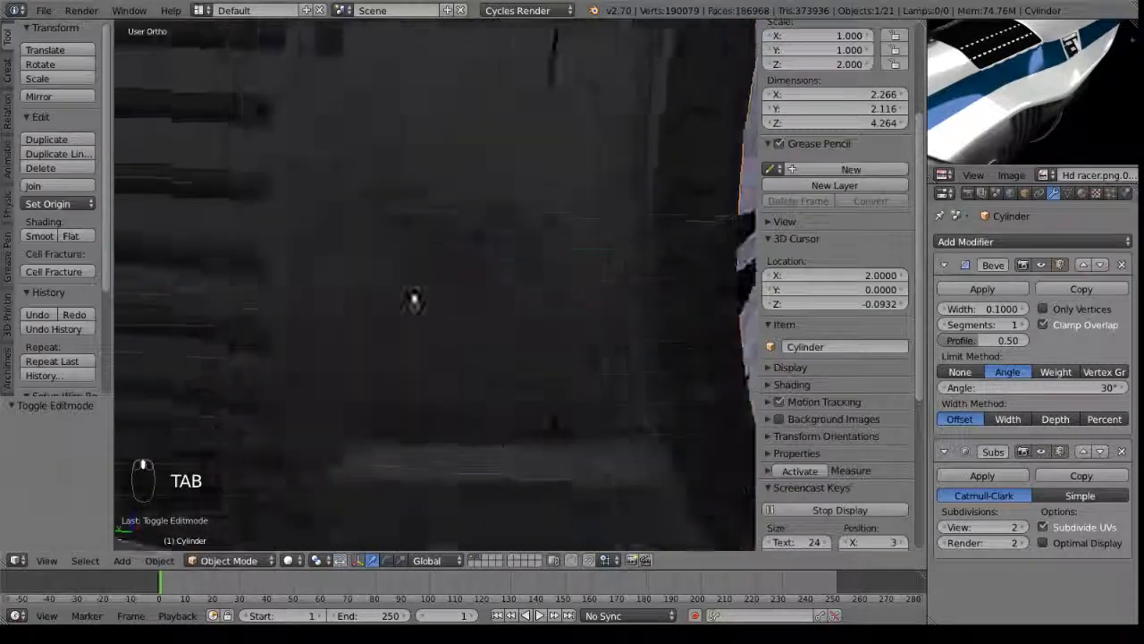
pyautogui.moveTo(414, 299); pyautogui.dragTo(348, 318, button='middle')
# Extrude the block's outer faces into an inset rim, and extrude them again to form a square recess.
pyautogui.press('Tab')
pyautogui.press('KP_Decimal')
pyautogui.press('e')
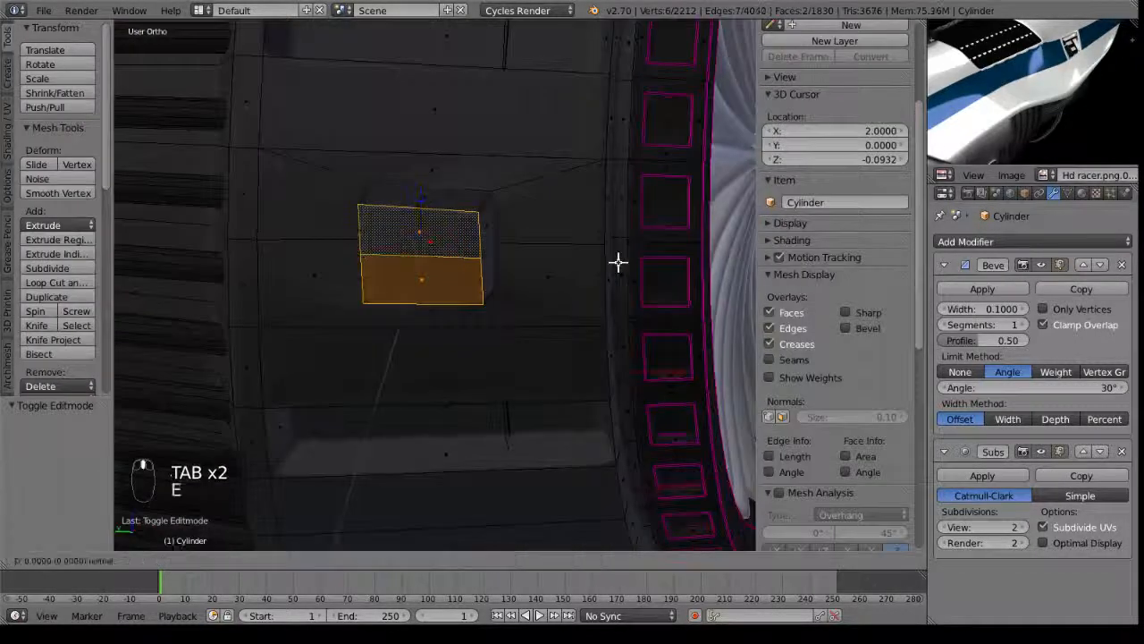
pyautogui.click(635, 227)
pyautogui.moveTo(636, 227); pyautogui.dragTo(508, 248, button='middle')
pyautogui.press('e')
pyautogui.click(545, 248)
pyautogui.press('Tab')
pyautogui.moveTo(429, 286); pyautogui.dragTo(452, 346, button='middle')
# Snap the 3D cursor to the recess faces and add an uncapped 10-vertex cylinder with radius 1 and depth 2.
pyautogui.press('Tab')
pyautogui.hotkey('shift', 's')
pyautogui.click(513, 352)
pyautogui.hotkey('shift', 'a')
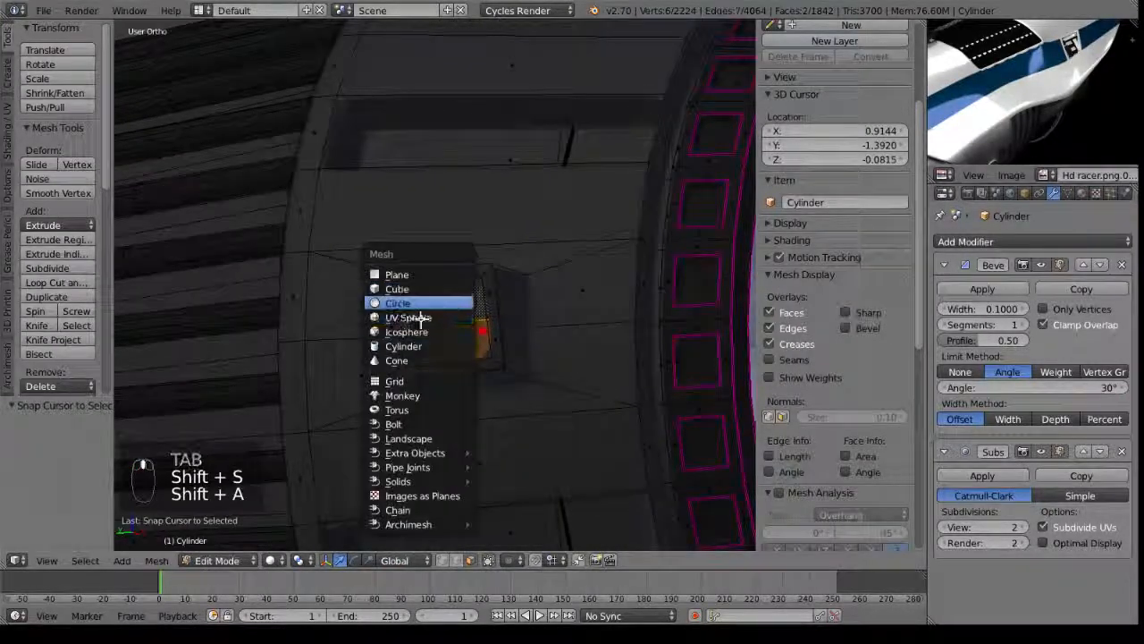
pyautogui.click(416, 347)
# Rotate the new cylinder 90° in front view and scale it to 0.1 to fit the block's recess.
pyautogui.press('KP_3')
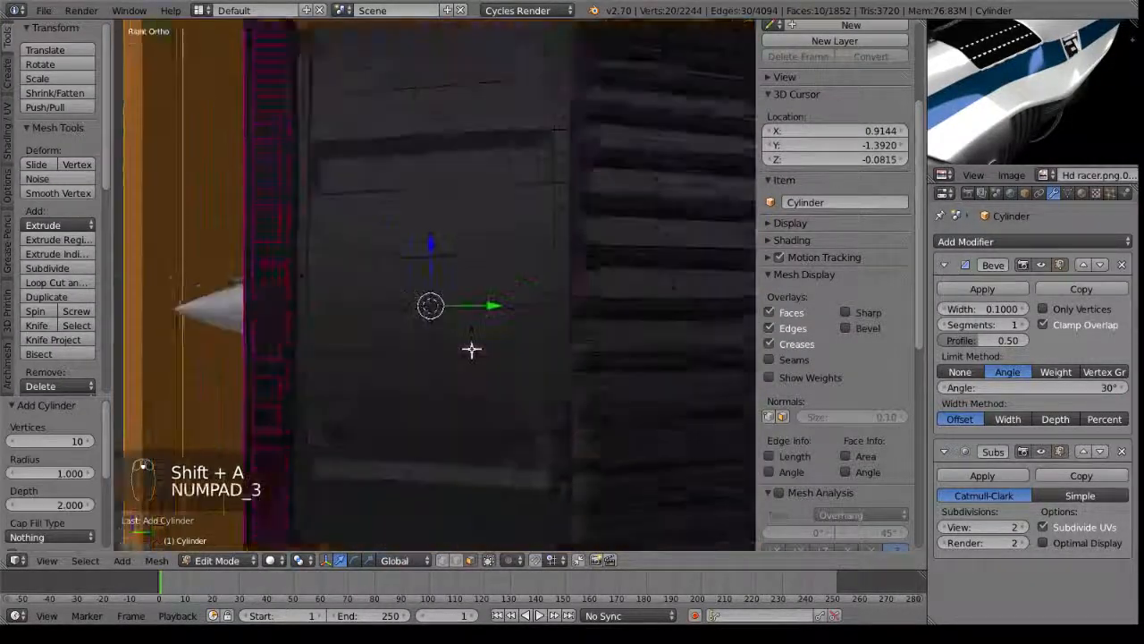
pyautogui.scroll(-5, 518, 298)
pyautogui.press('KP_1')
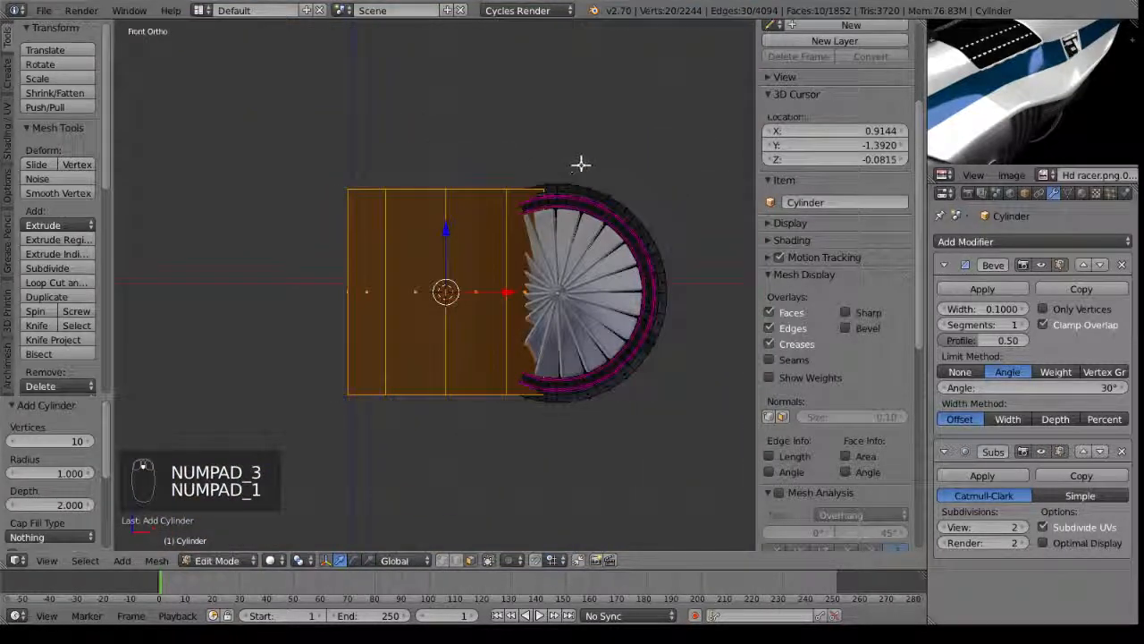
pyautogui.write('r90')
pyautogui.press('Return')
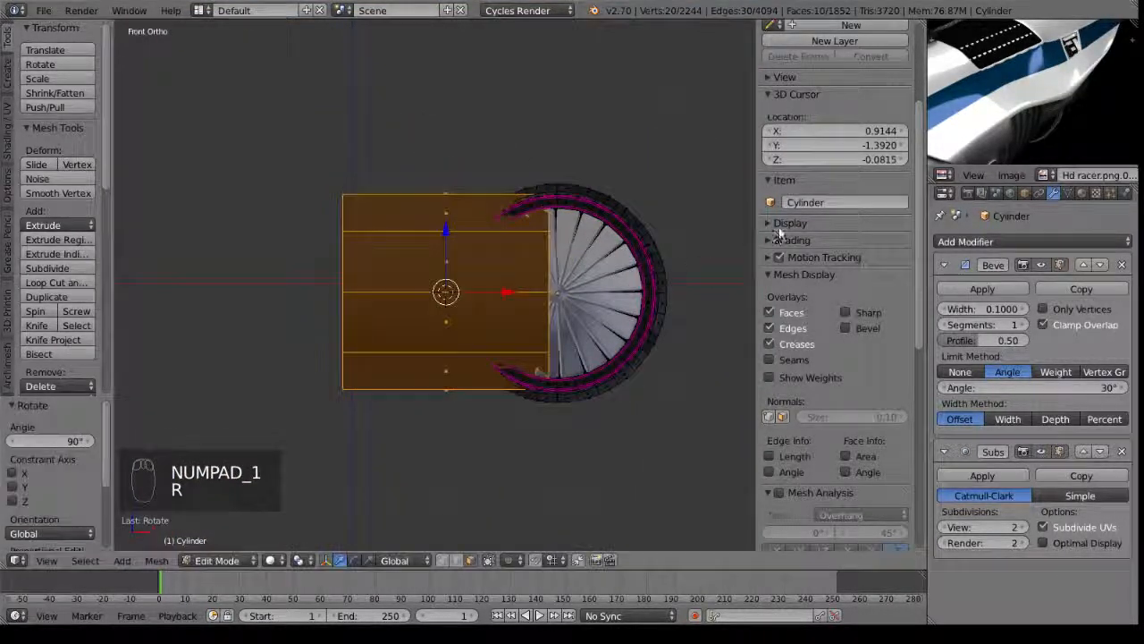
pyautogui.press('s')
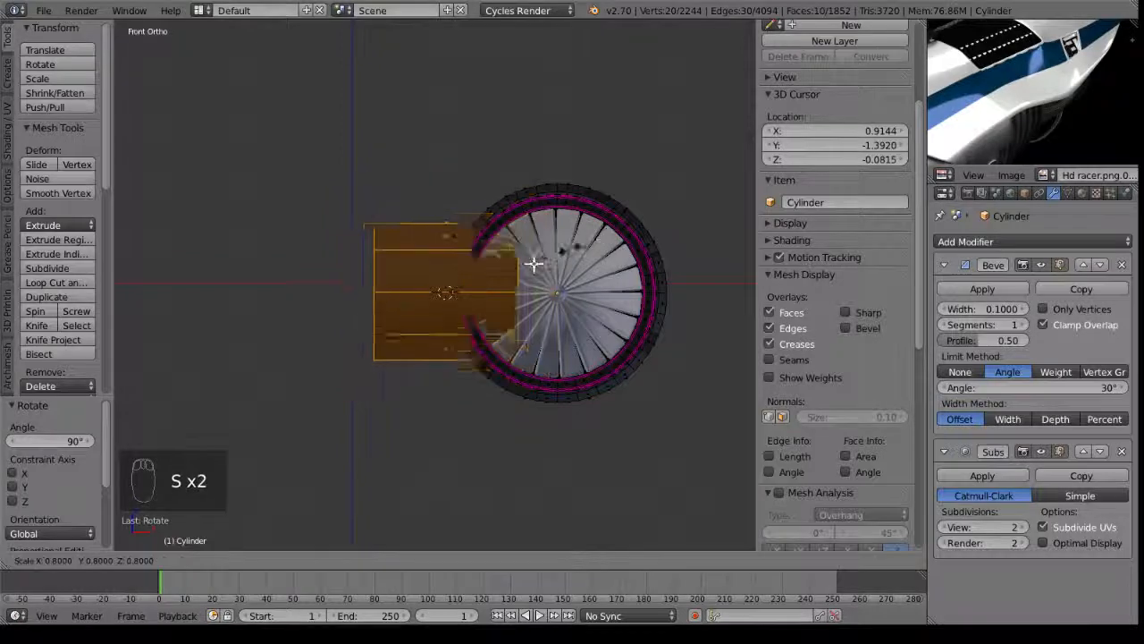
pyautogui.click(458, 293)
pyautogui.moveTo(460, 295); pyautogui.dragTo(614, 345, button='middle')
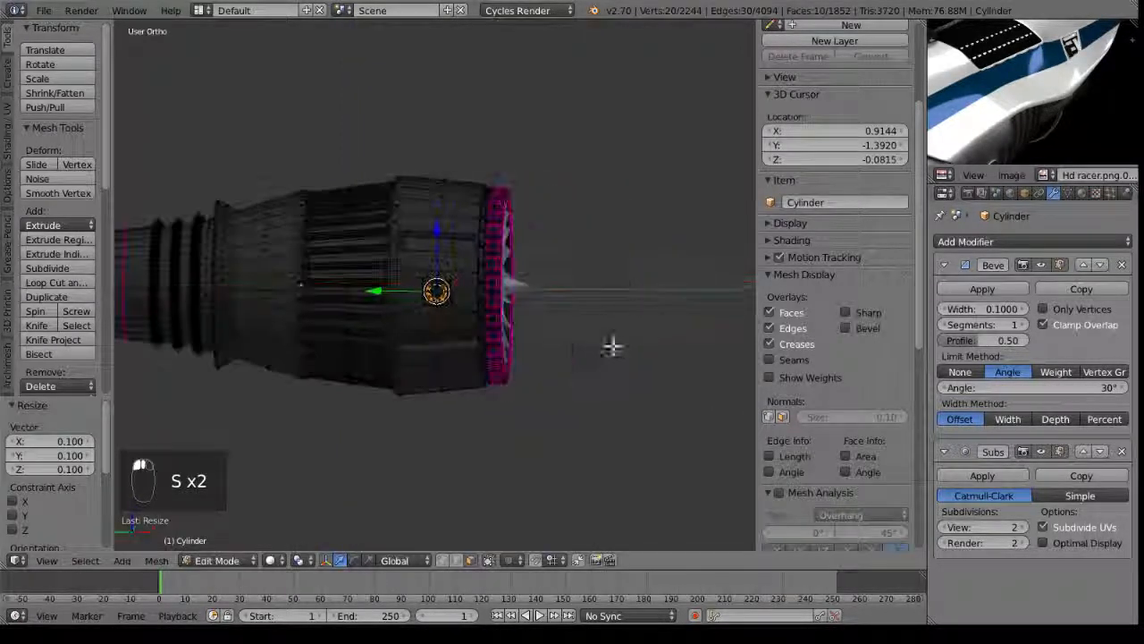
pyautogui.scroll(7, 465, 363)
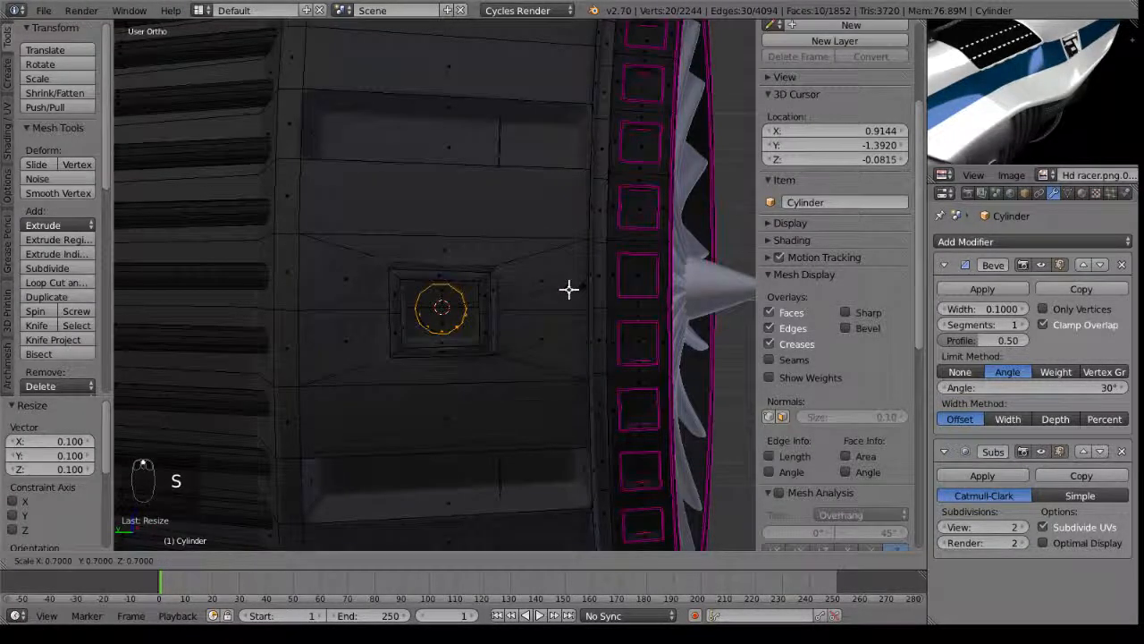
# Scale the cylinder in the block's recess to 0.7 and try to fill its open outer end with a single face.
pyautogui.click(569, 288)
pyautogui.scroll(4, 541, 334)
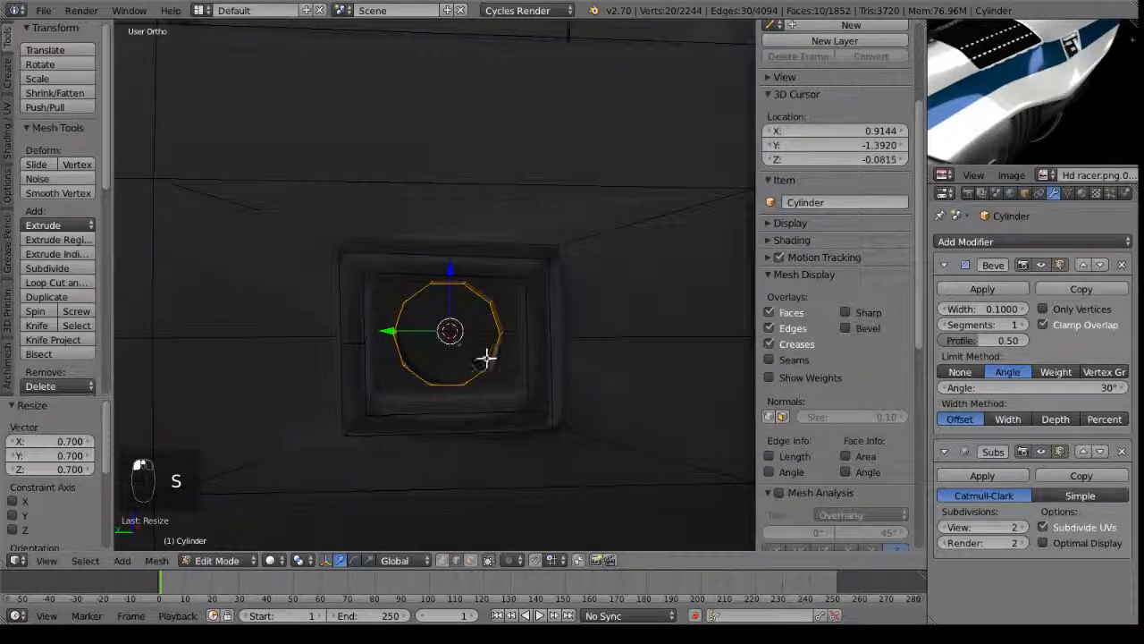
pyautogui.press('f')
pyautogui.moveTo(572, 331)
pyautogui.mouseDown(button='middle')
pyautogui.moveTo(516, 332)
pyautogui.moveTo(572, 317)
pyautogui.mouseUp(button='middle')
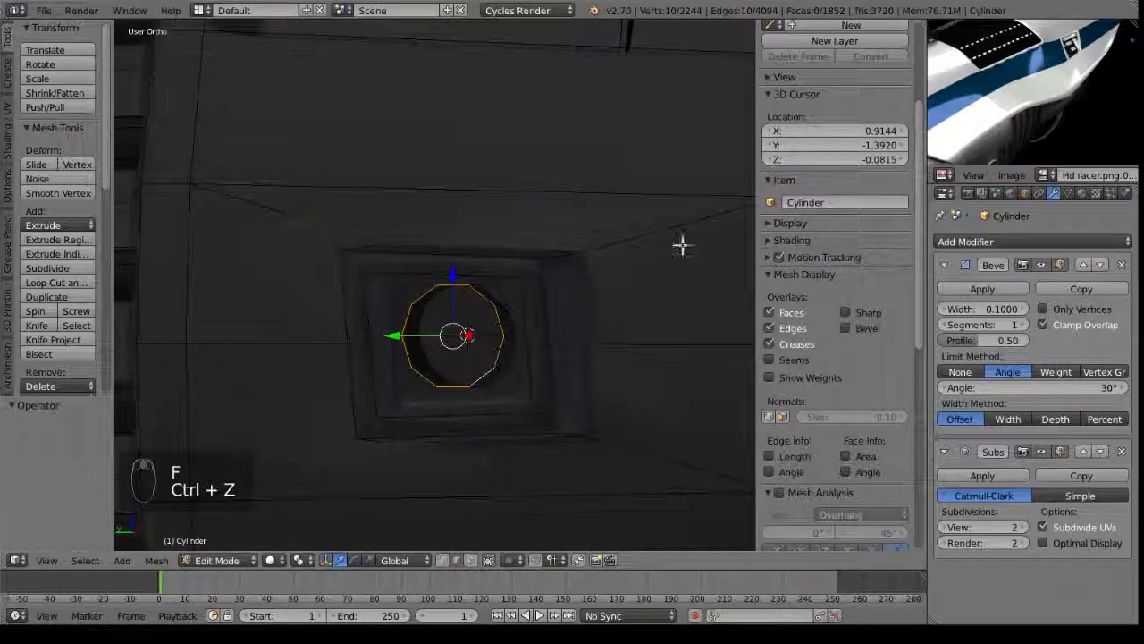
# Extrude the cylinder's outer edge loop, scale it to 0.757, and merge its vertices at the centre to close the end.
pyautogui.press('e')
pyautogui.rightClick(749, 219)
pyautogui.press('s')
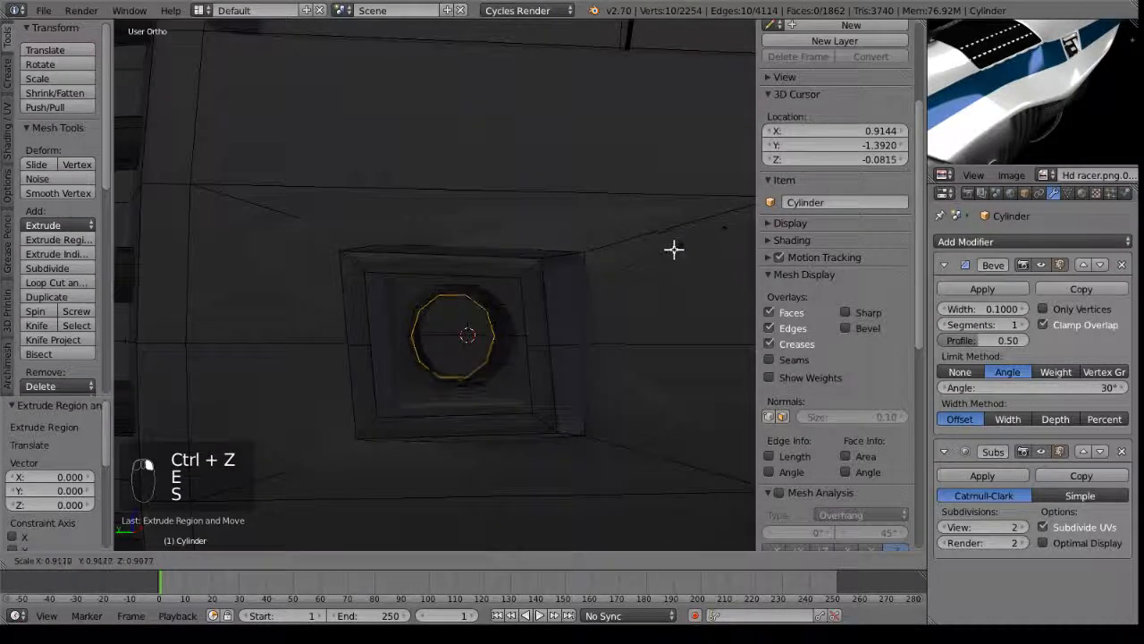
pyautogui.click(674, 249)
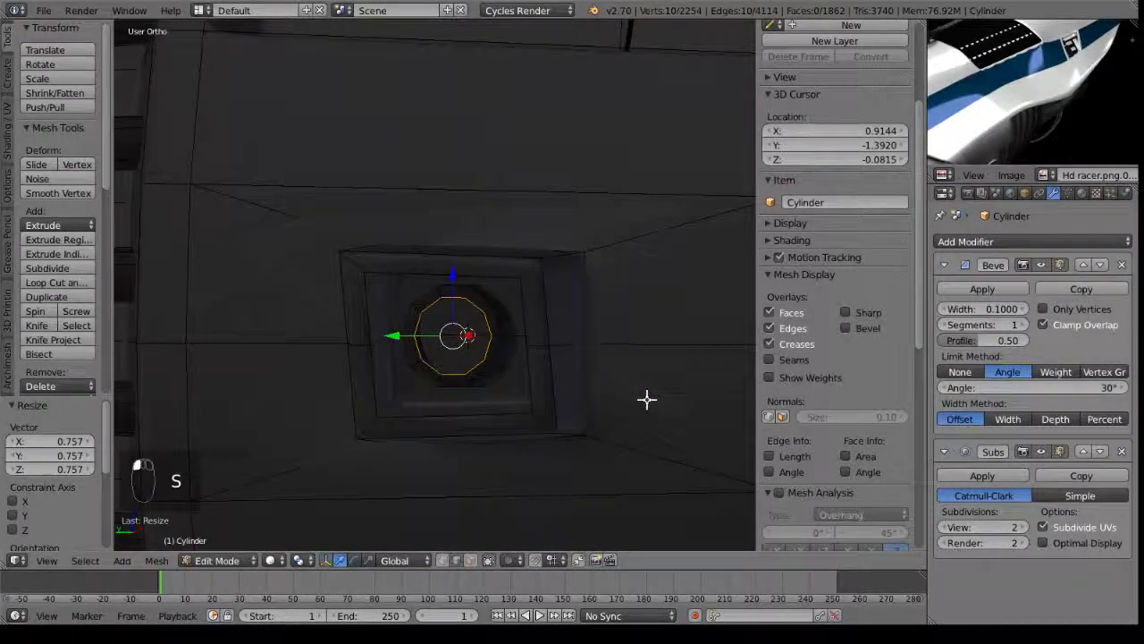
pyautogui.click(647, 402)
pyautogui.press('Tab')
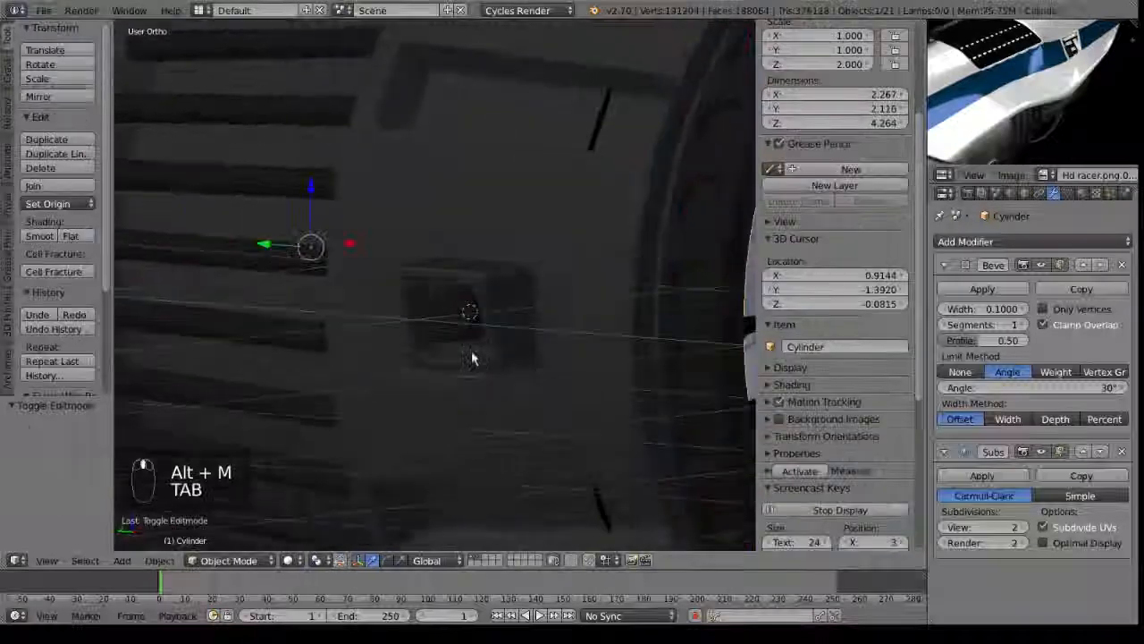
# Switch to face selection and select all ten triangular faces of the cylinder's end cap.
pyautogui.press('Tab')
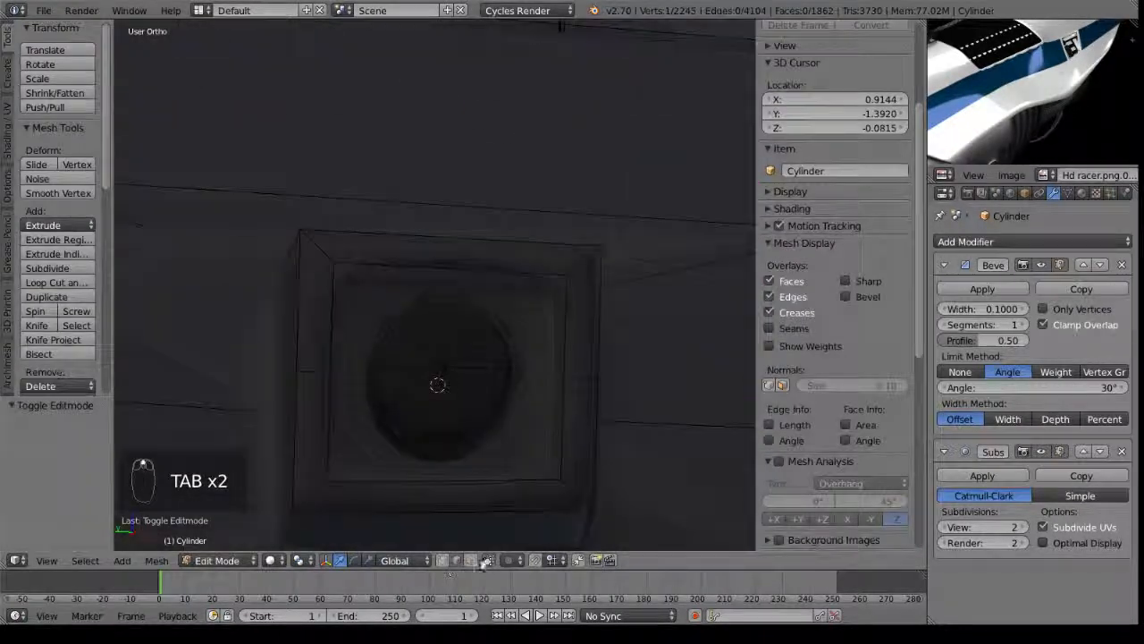
pyautogui.click(469, 560)
pyautogui.rightClick(472, 396)
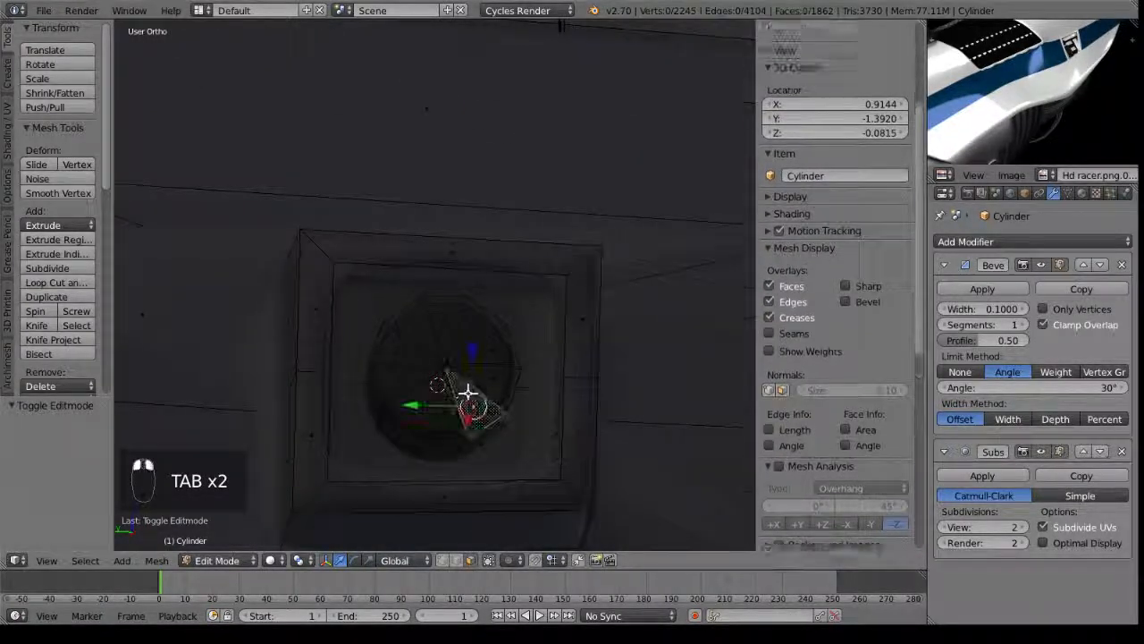
pyautogui.hotkey('ctrl', 'r')
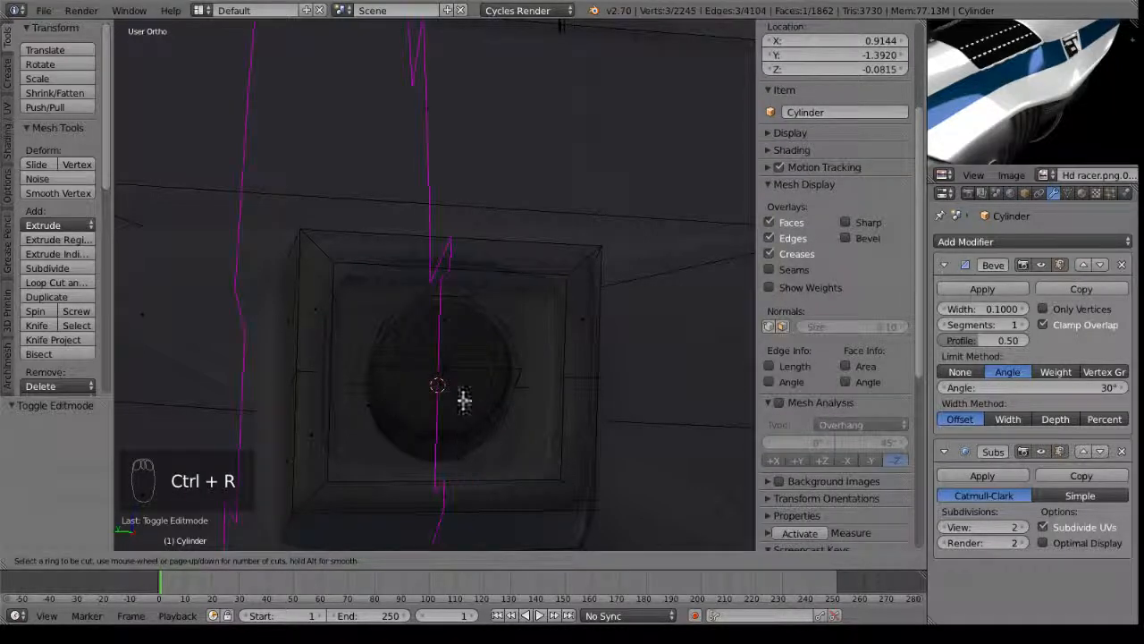
pyautogui.rightClick(402, 401)
pyautogui.moveTo(475, 396); pyautogui.dragTo(450, 411, button='middle')
pyautogui.rightClick(488, 385)
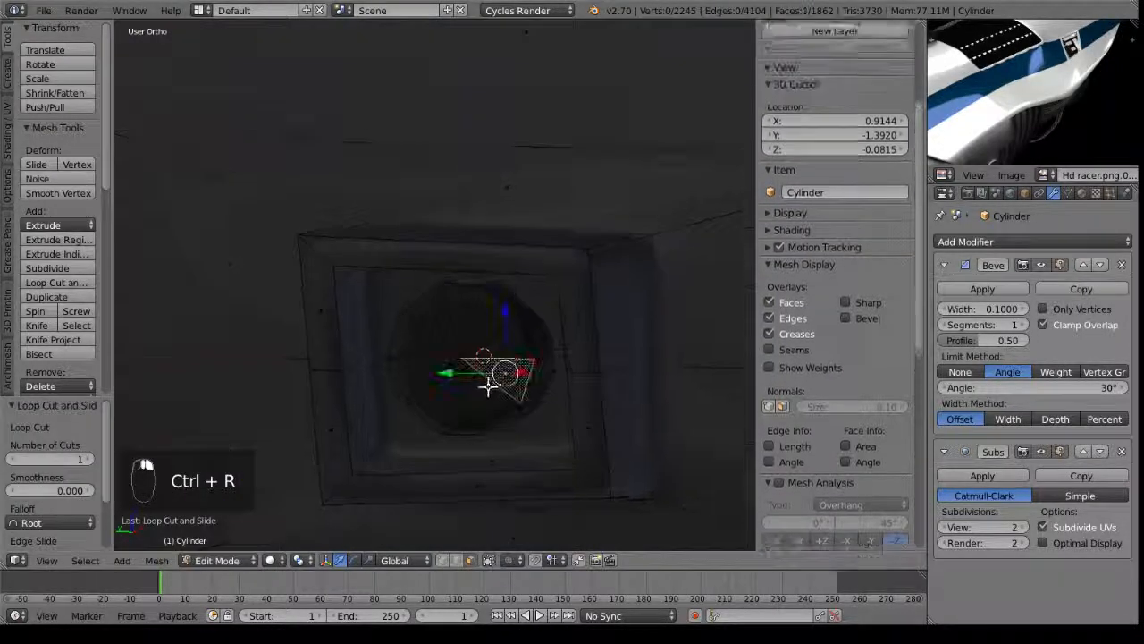
pyautogui.rightClick(458, 387)
pyautogui.rightClick(412, 384)
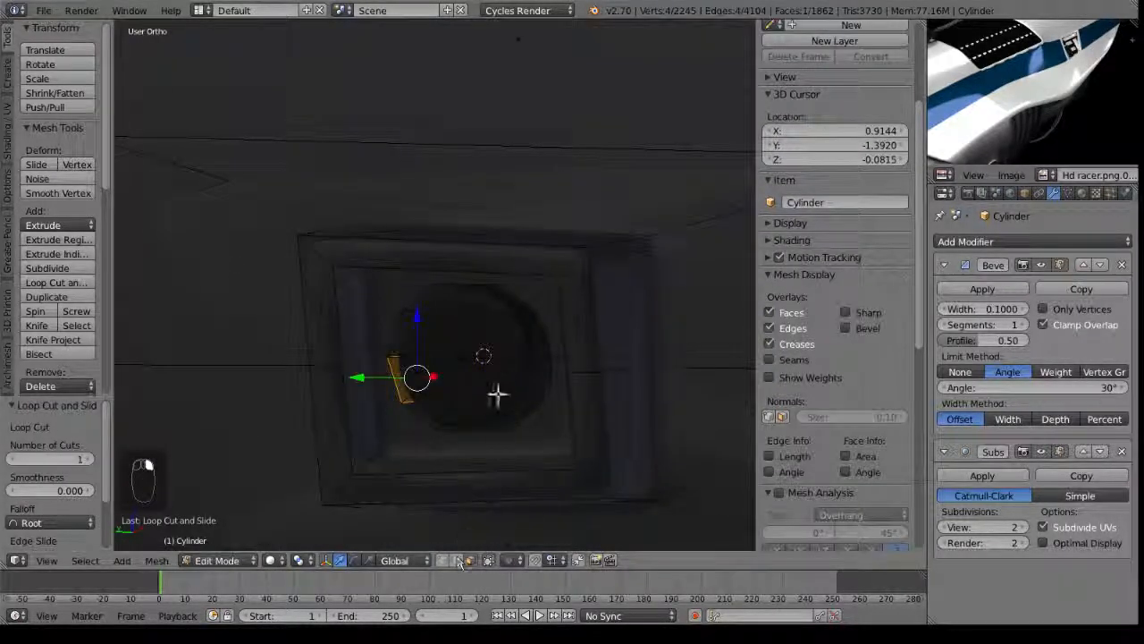
pyautogui.press('b')
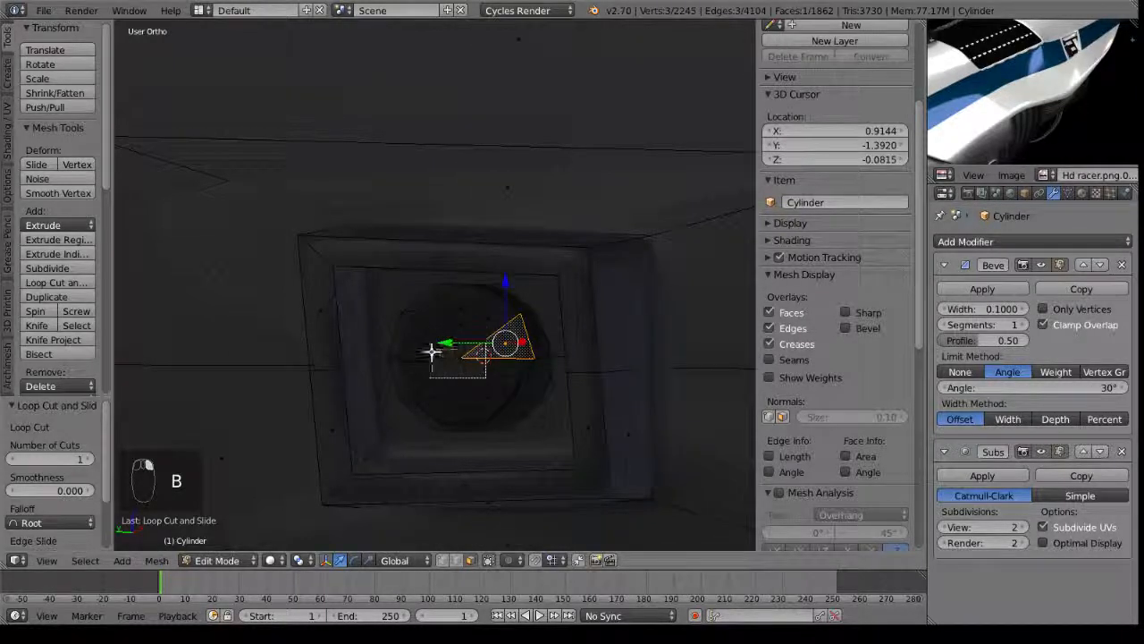
pyautogui.moveTo(433, 352); pyautogui.dragTo(434, 345)
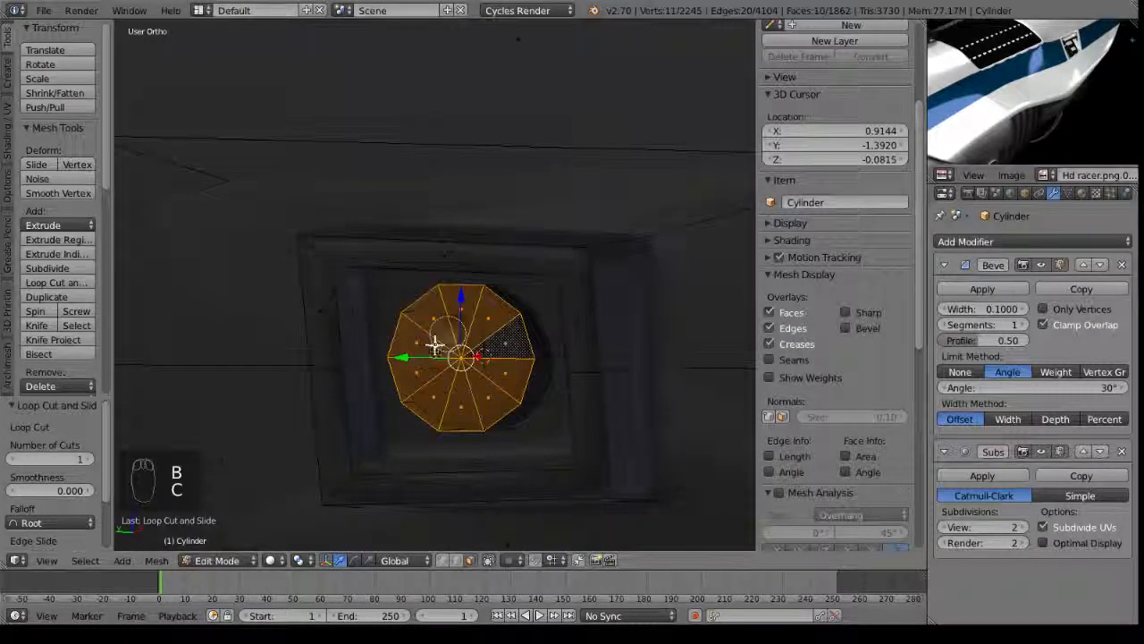
# Extrude the cap faces and scale them to 0.533, and extrude the smaller faces again along their normal.
pyautogui.press('e')
pyautogui.press('s')
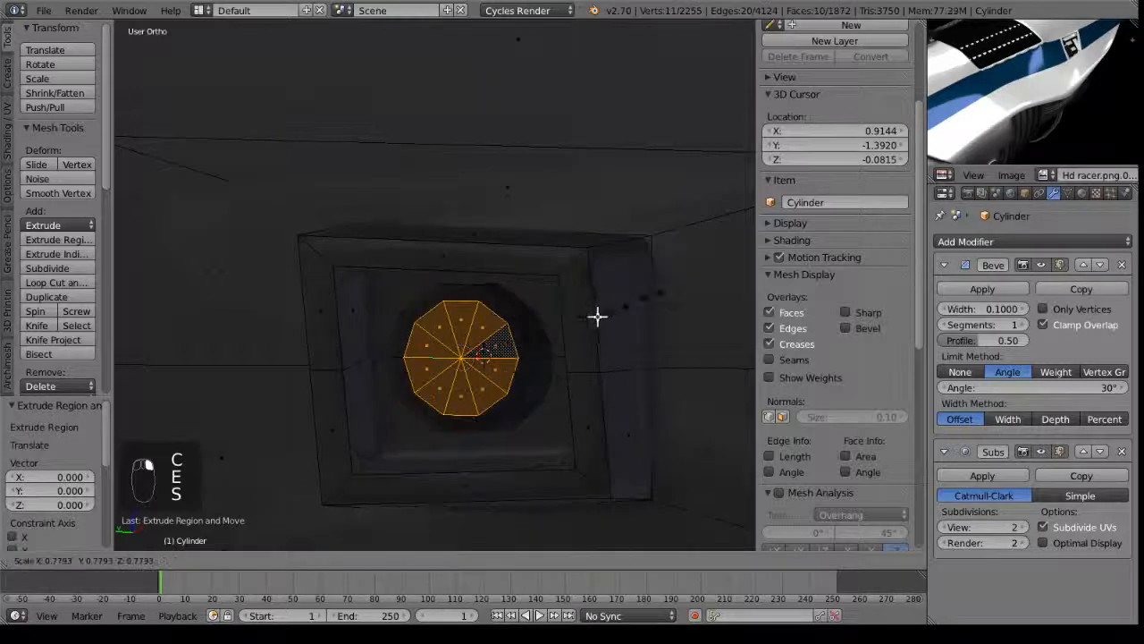
pyautogui.click(539, 349)
pyautogui.moveTo(539, 350); pyautogui.dragTo(524, 347, button='middle')
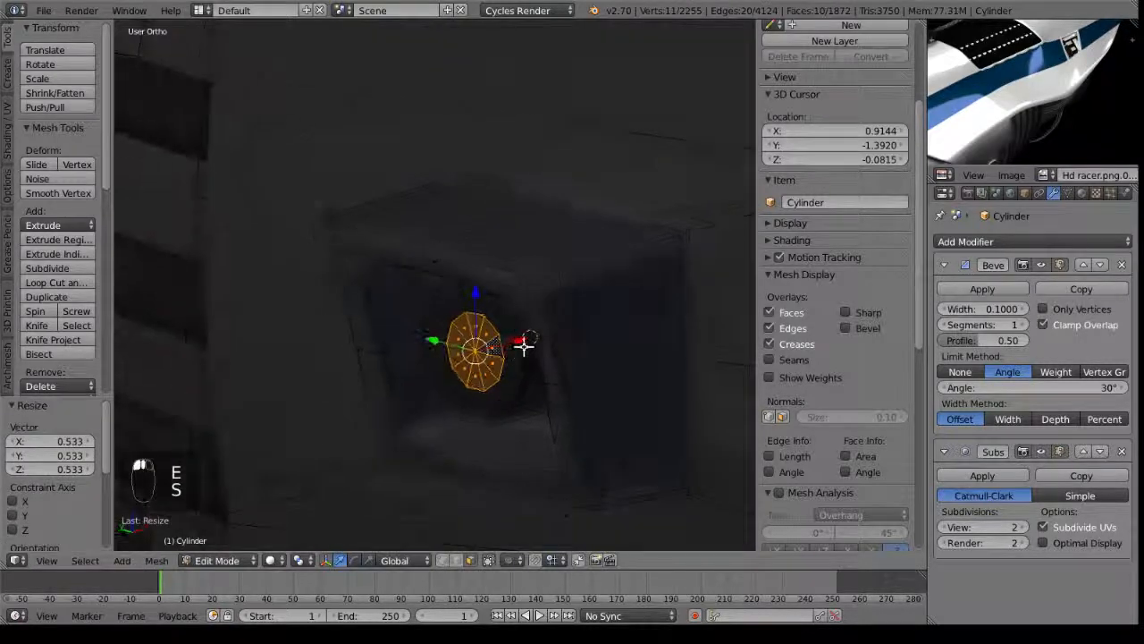
pyautogui.press('e')
pyautogui.click(498, 354)
pyautogui.press('Tab')
pyautogui.moveTo(421, 365); pyautogui.dragTo(226, 278, button='middle')
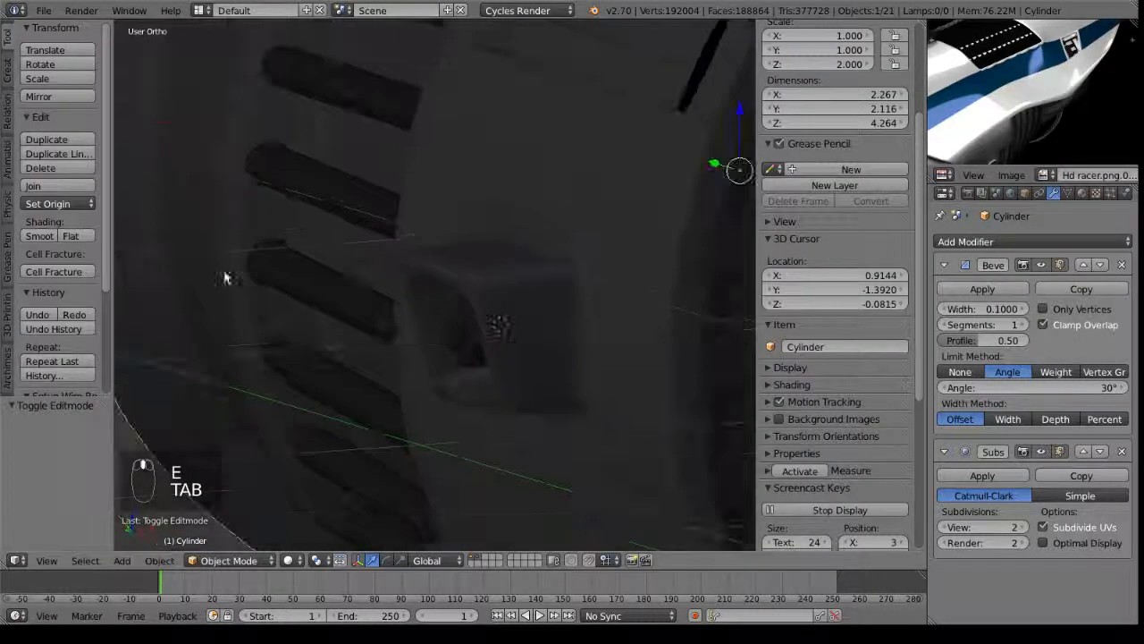
# Extrude the casing face on the engine's lower outer side outward by about 0.2 to form a raised block.
pyautogui.scroll(-8, 454, 295)
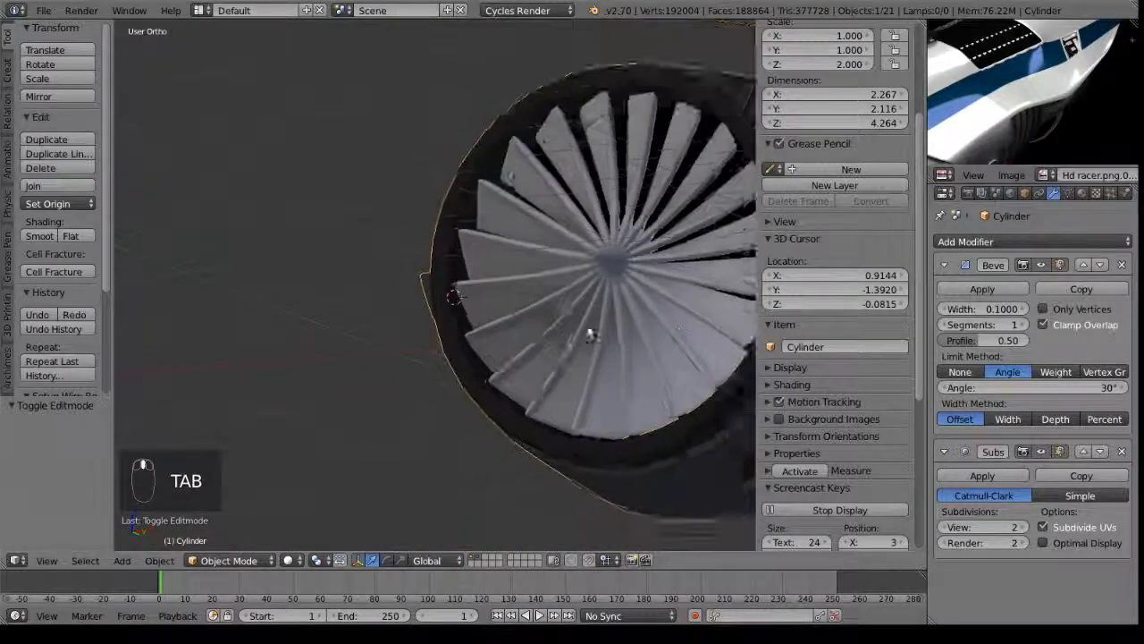
pyautogui.moveTo(631, 349); pyautogui.dragTo(490, 411, button='middle')
pyautogui.moveTo(508, 370); pyautogui.dragTo(426, 334, button='middle')
pyautogui.press('Tab')
pyautogui.rightClick(395, 339)
pyautogui.scroll(2, 404, 353)
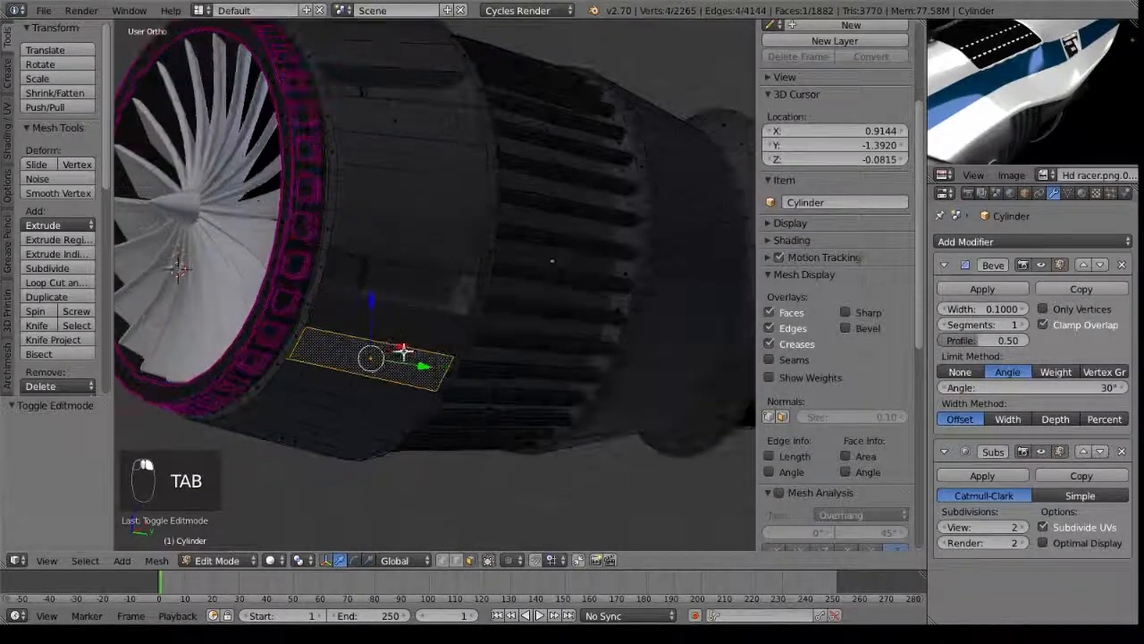
pyautogui.scroll(-3, 403, 352)
pyautogui.moveTo(421, 383); pyautogui.dragTo(426, 294, button='middle')
pyautogui.press('e')
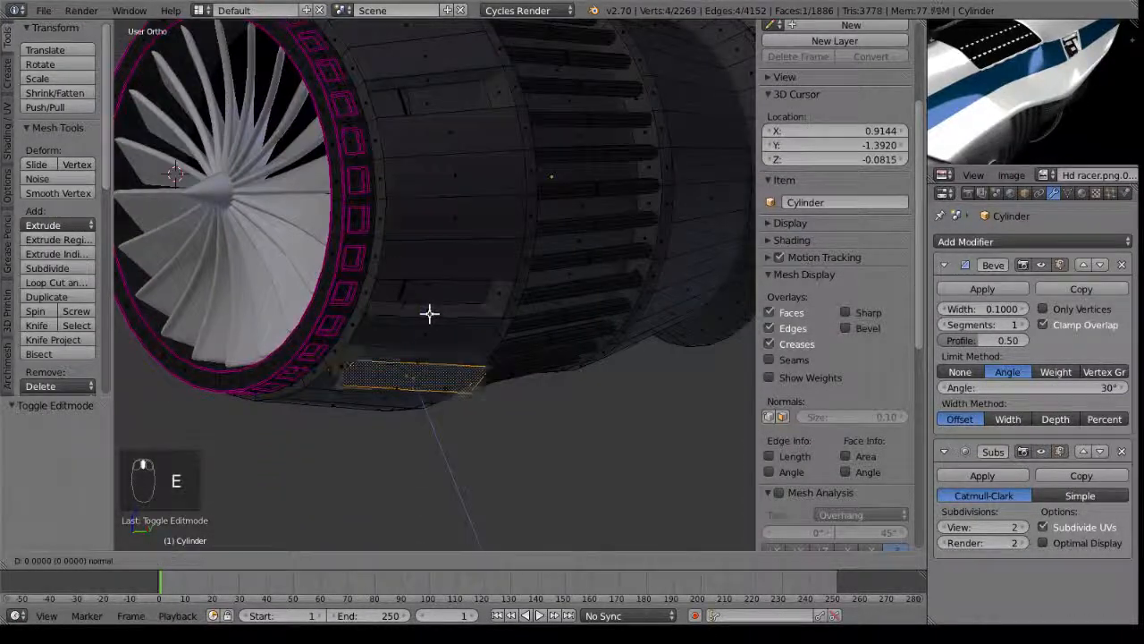
pyautogui.click(433, 332)
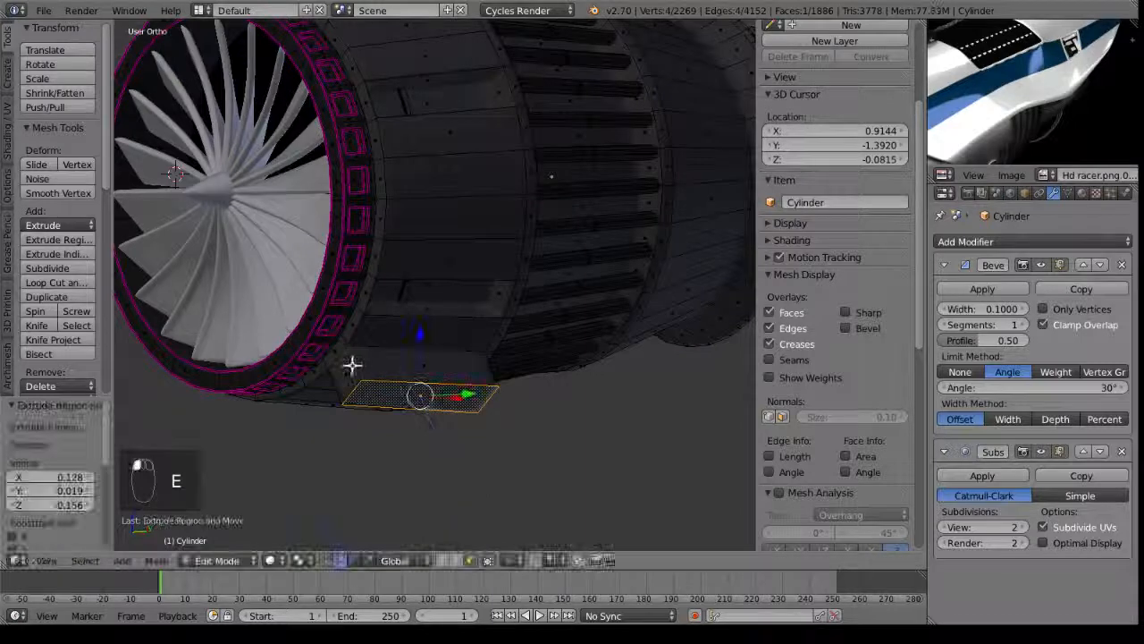
# Extrude the lower block's front end face forward by about 0.98 and scale it to about 0.23 to form a taper.
pyautogui.moveTo(510, 367); pyautogui.dragTo(449, 409, button='middle')
pyautogui.moveTo(487, 337); pyautogui.dragTo(640, 345, button='middle')
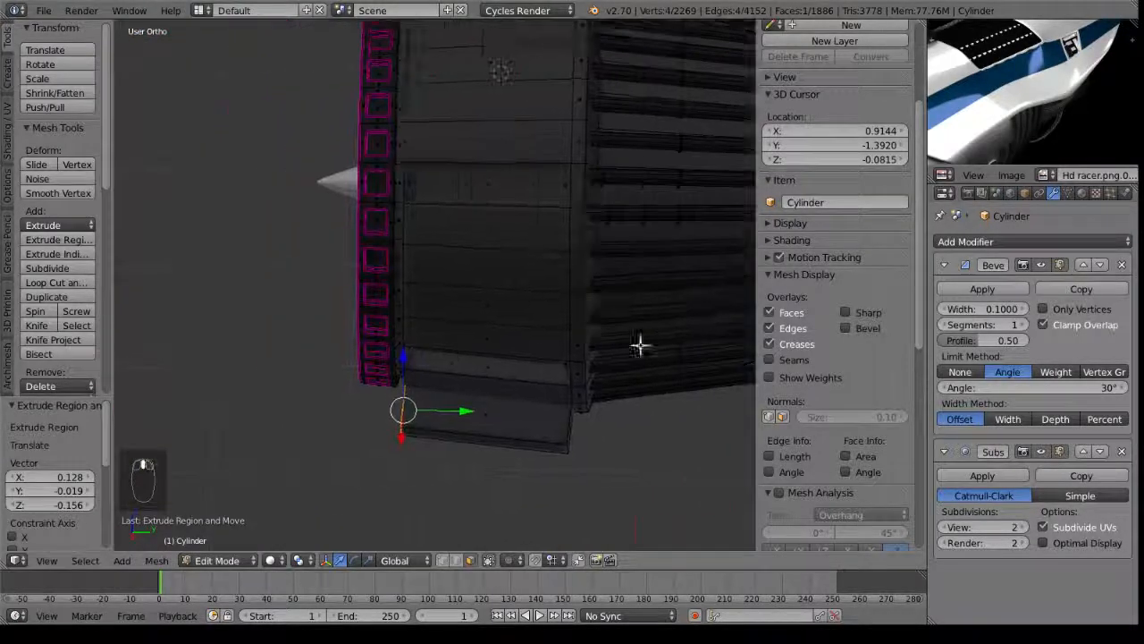
pyautogui.press('e')
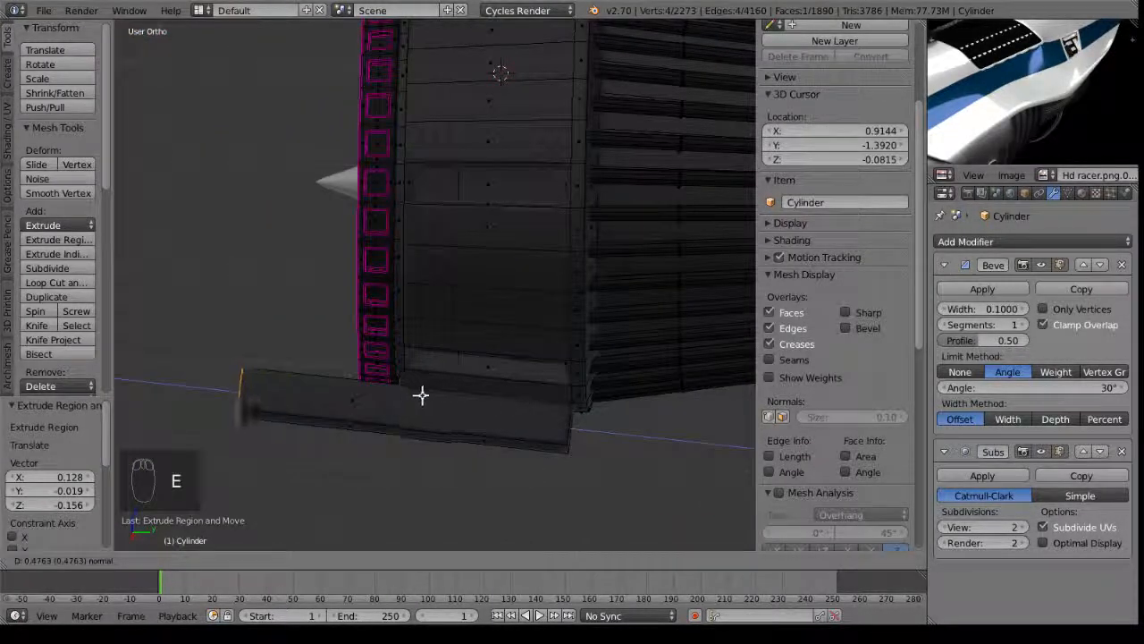
pyautogui.click(393, 393)
pyautogui.press('s')
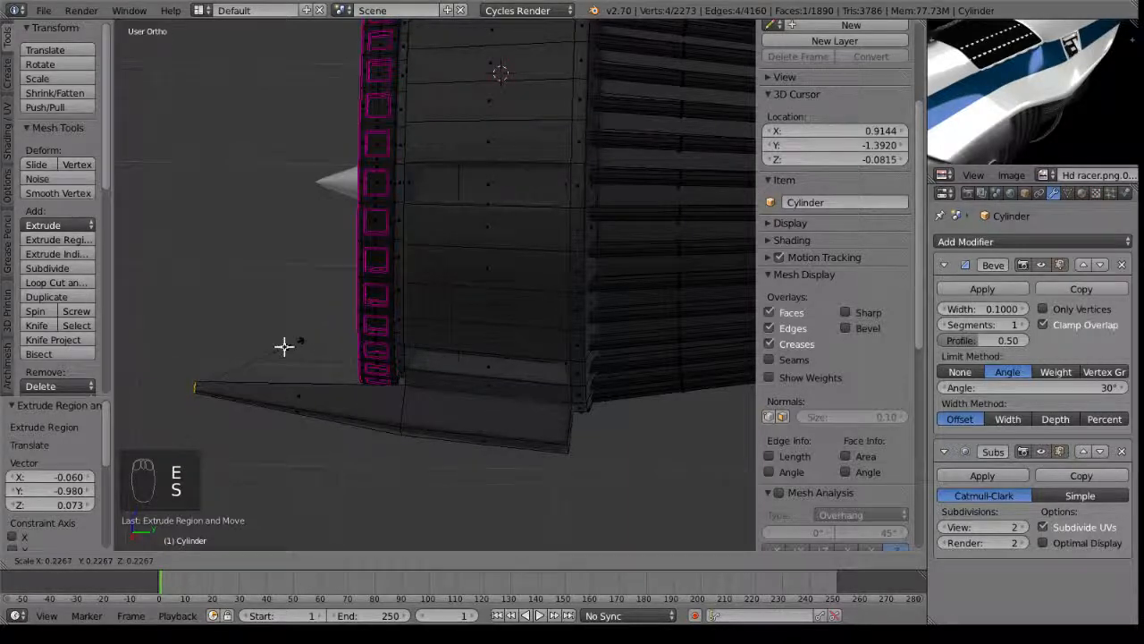
pyautogui.click(284, 347)
# Extrude the lower block's rear end face backward a short distance and scale it to 0.268 to taper it.
pyautogui.press('Tab')
pyautogui.moveTo(324, 339); pyautogui.dragTo(557, 304, button='middle')
pyautogui.press('Tab')
pyautogui.keyDown('shift'); pyautogui.moveTo(523, 268); pyautogui.dragTo(362, 277, button='middle'); pyautogui.keyUp('shift')
pyautogui.press('e')
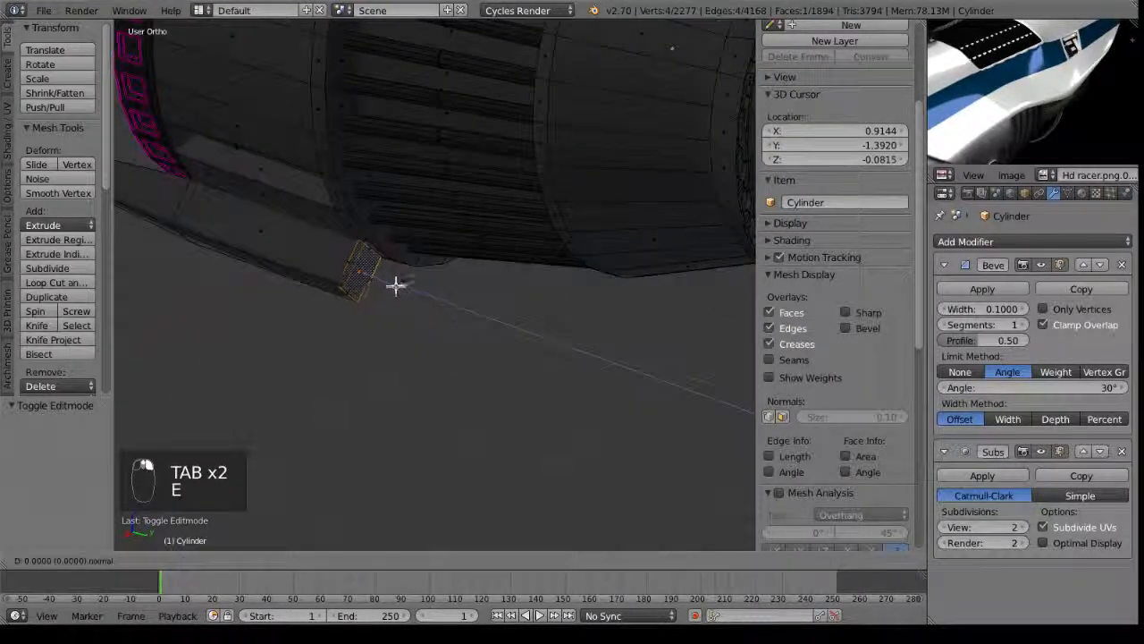
pyautogui.click(442, 260)
pyautogui.press('s')
pyautogui.click(388, 231)
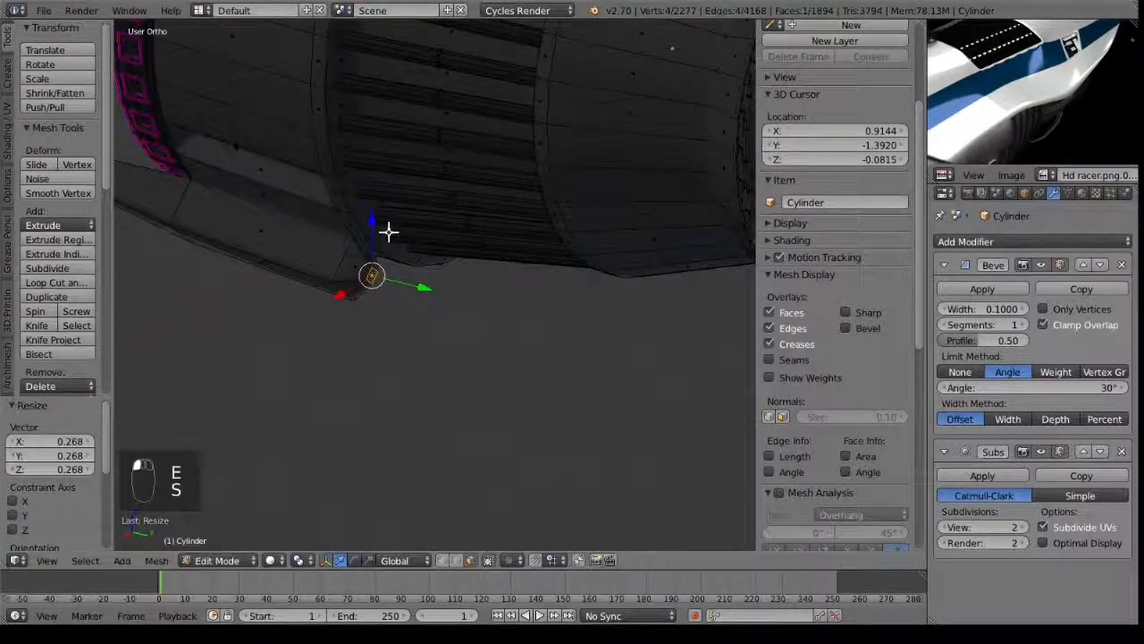
pyautogui.scroll(-5, 510, 250)
pyautogui.press('Tab')
# Unhide all hidden objects so the detailed engine is shown together with the whole racer.
pyautogui.moveTo(569, 234); pyautogui.dragTo(413, 176, button='middle')
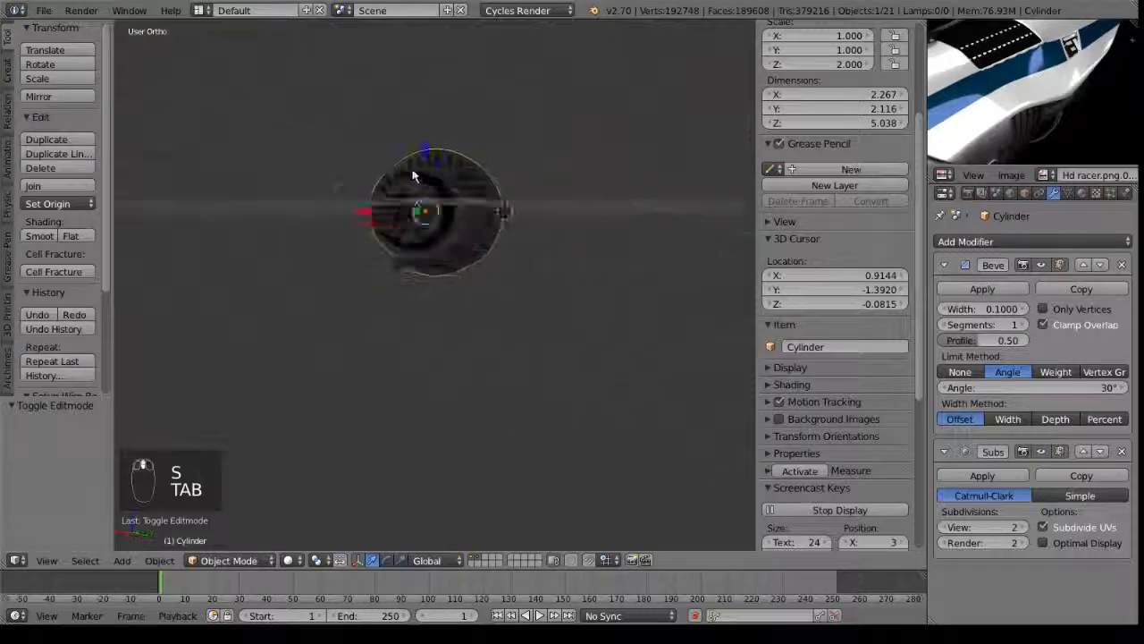
pyautogui.moveTo(574, 208); pyautogui.dragTo(735, 207, button='middle')
pyautogui.hotkey('alt', 'h')
pyautogui.moveTo(630, 208); pyautogui.dragTo(582, 260, button='middle')
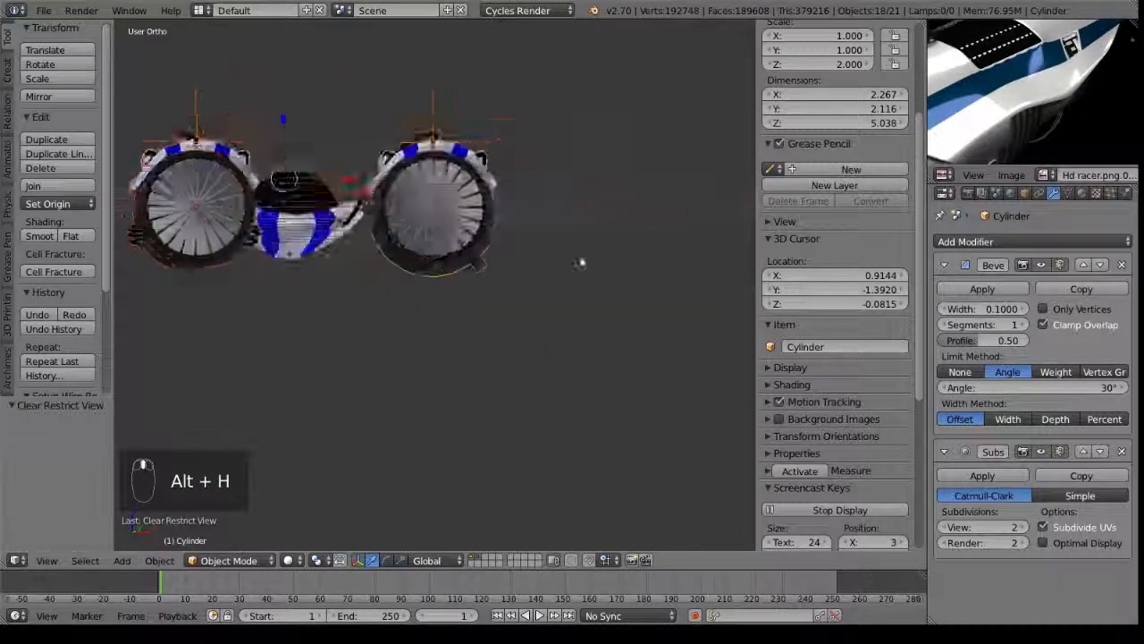
pyautogui.scroll(2, 576, 263)
pyautogui.moveTo(429, 286); pyautogui.dragTo(557, 230, button='middle')
pyautogui.rightClick(516, 209)
pyautogui.rightClick(575, 217)
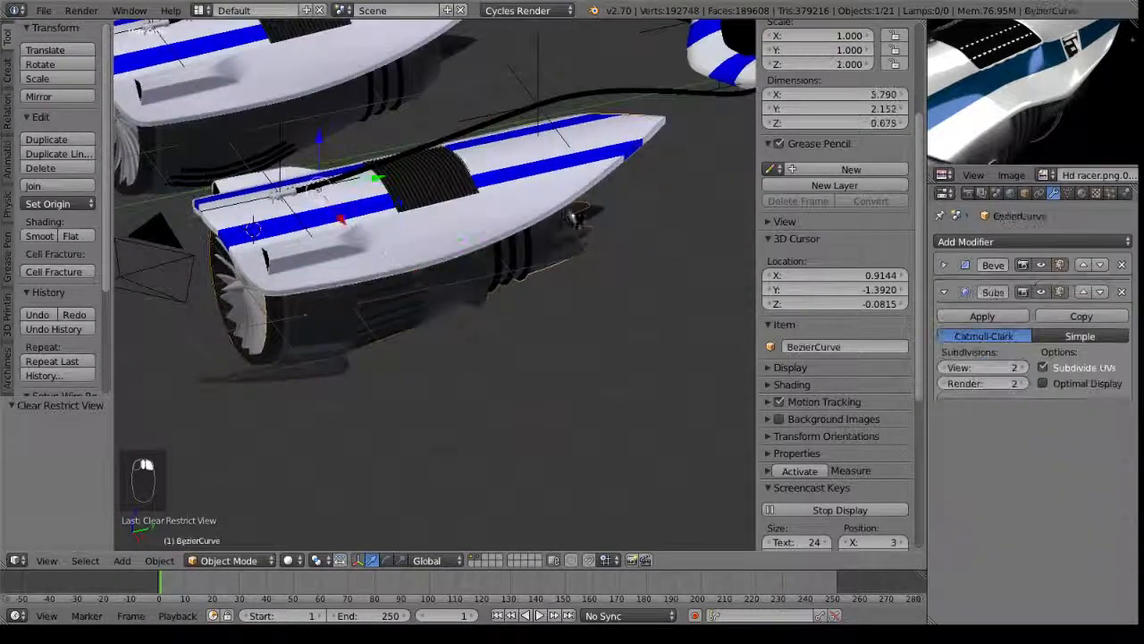
pyautogui.moveTo(435, 335); pyautogui.dragTo(408, 319, button='middle')
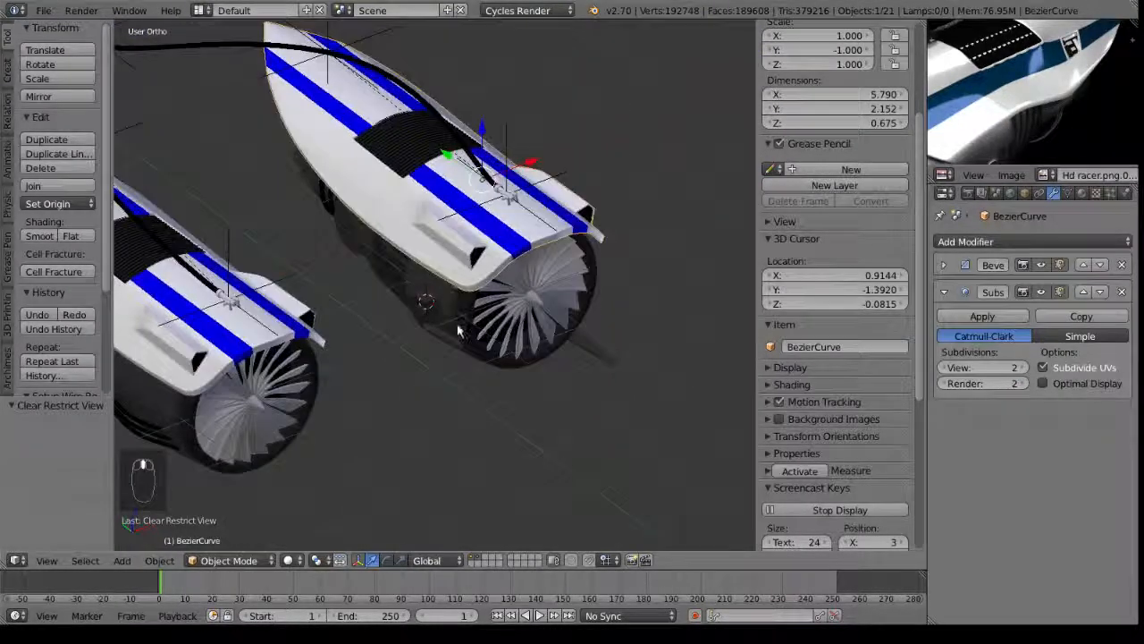
pyautogui.rightClick(494, 336)
pyautogui.moveTo(312, 349); pyautogui.dragTo(401, 289, button='middle')
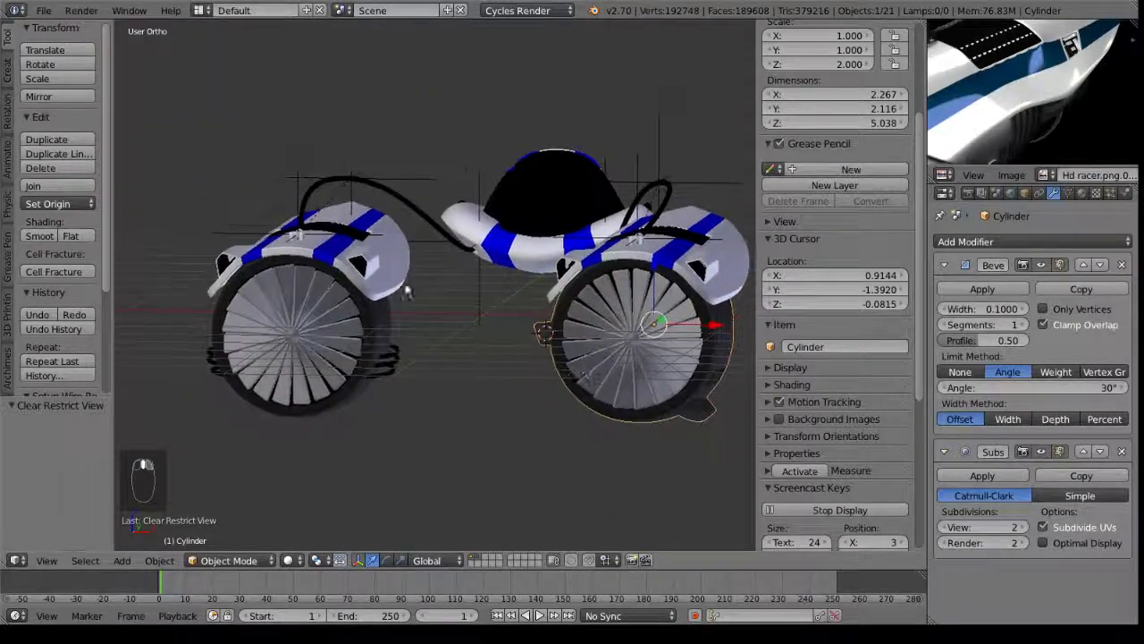
pyautogui.rightClick(373, 232)
pyautogui.rightClick(685, 242)
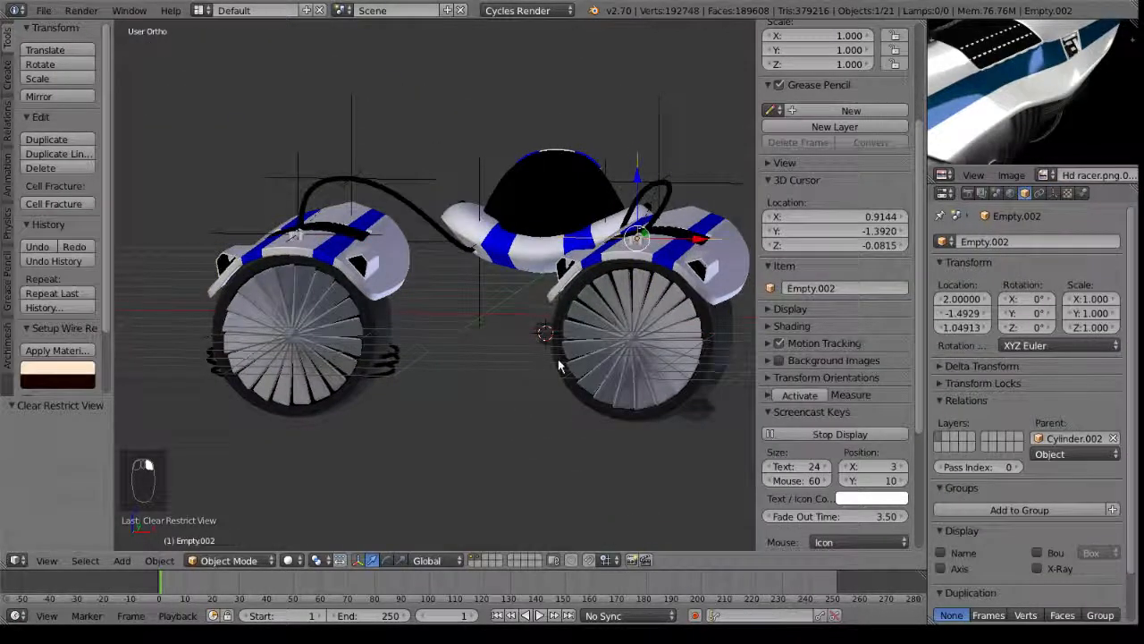
pyautogui.moveTo(718, 394); pyautogui.dragTo(301, 371, button='right')
pyautogui.press('Escape')
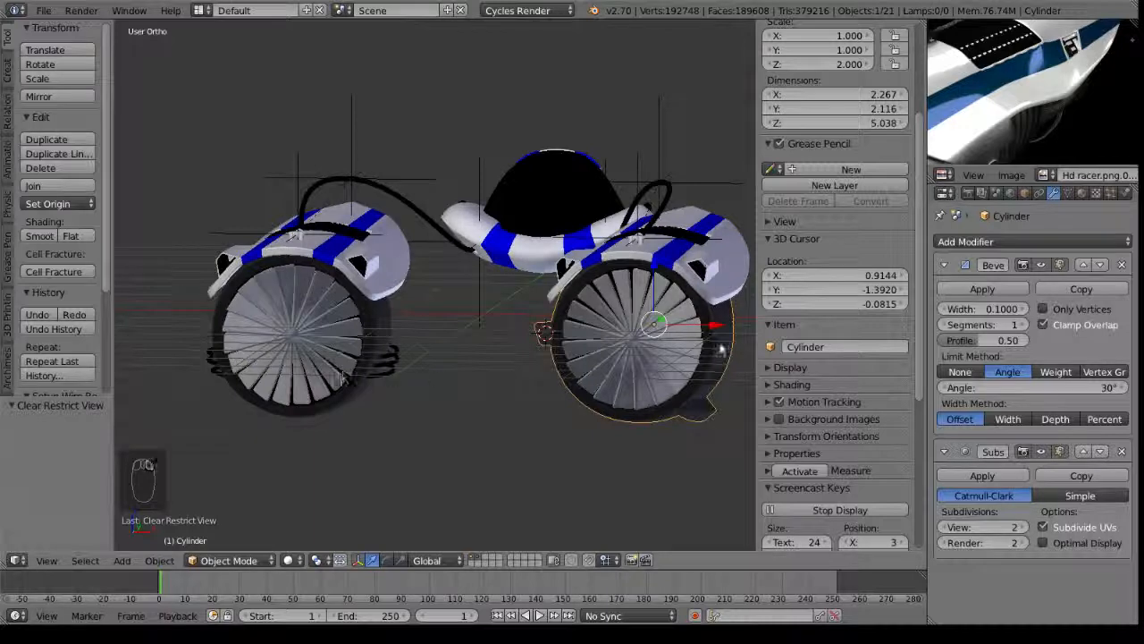
pyautogui.press('g')
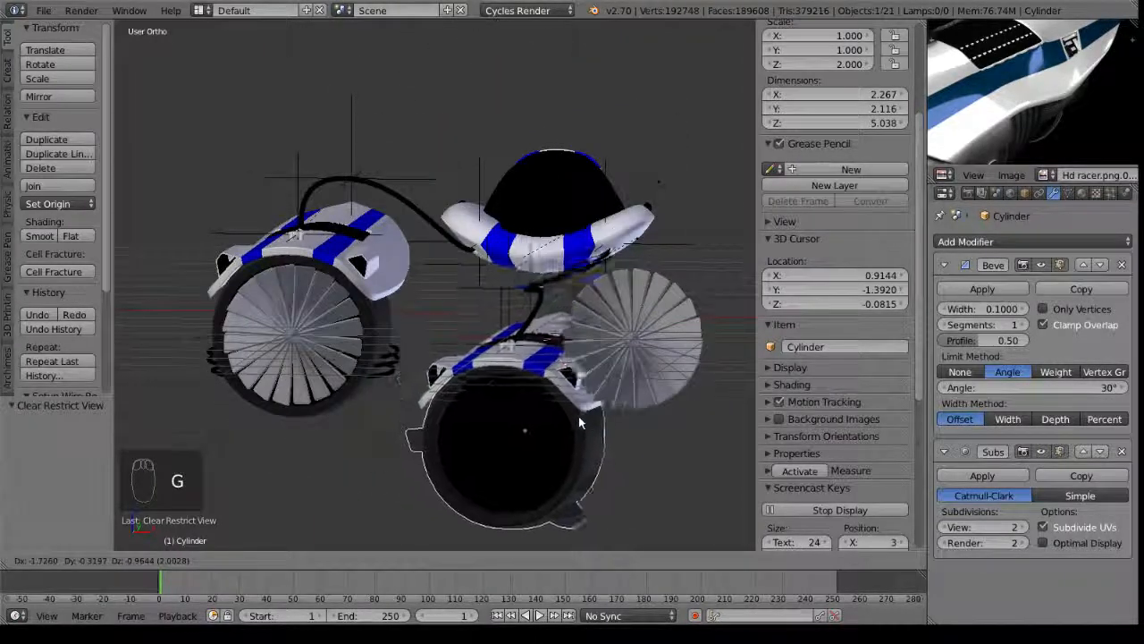
pyautogui.click(644, 331)
# Snap the 3D cursor to the scene's centre, midway between the racer's two engines.
pyautogui.moveTo(643, 331); pyautogui.dragTo(444, 220, button='middle')
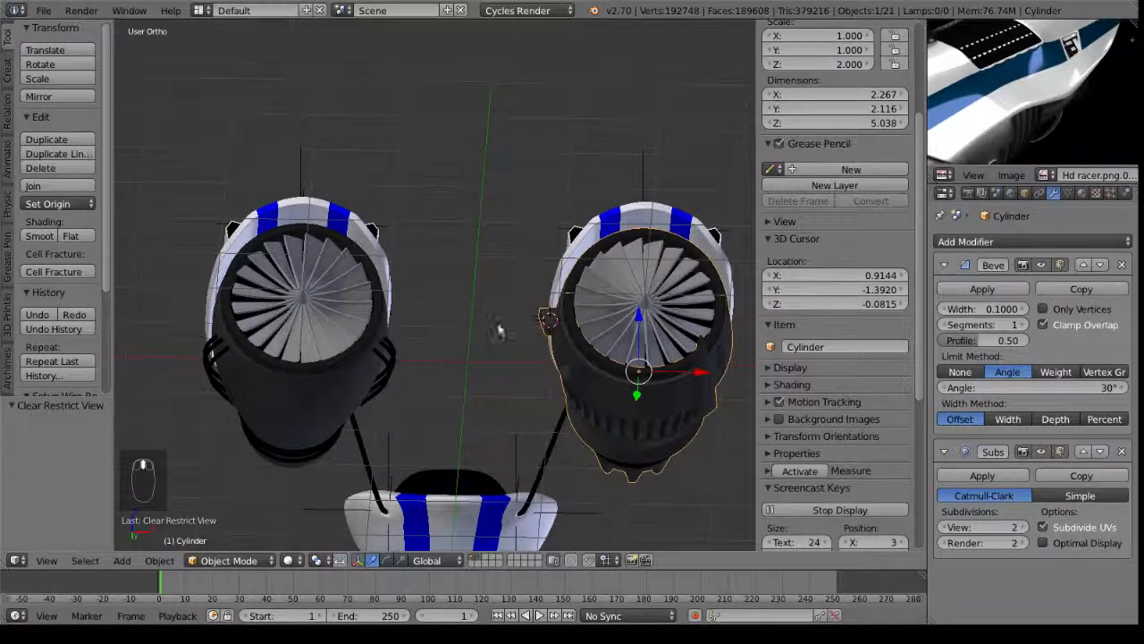
pyautogui.moveTo(498, 330); pyautogui.dragTo(583, 220, button='middle')
pyautogui.hotkey('shift', 's')
pyautogui.click(460, 268)
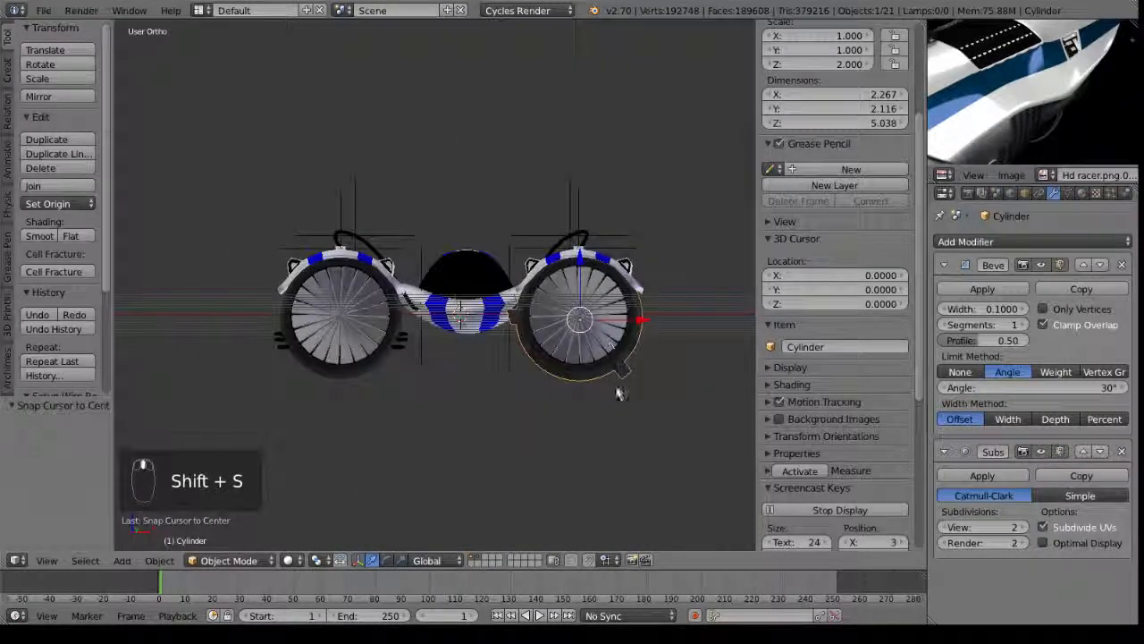
# Delete the old left engine casing and the curved pipes on its sides.
pyautogui.press('Delete')
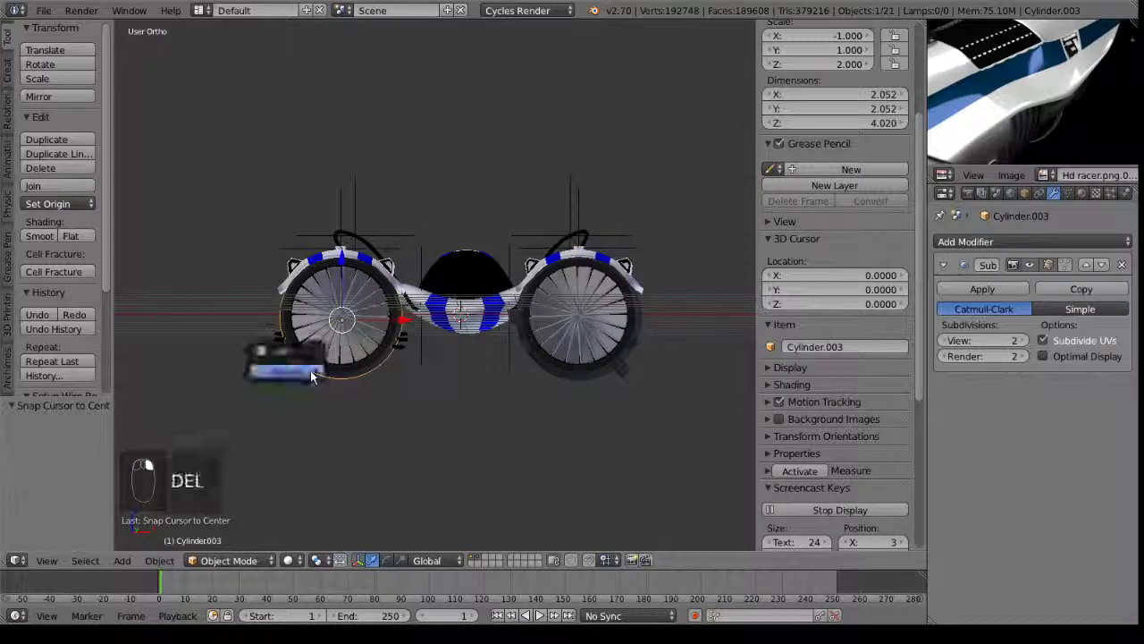
pyautogui.click(310, 370)
pyautogui.moveTo(310, 370); pyautogui.dragTo(341, 400, button='middle')
pyautogui.moveTo(643, 378); pyautogui.dragTo(582, 411, button='middle')
pyautogui.rightClick(394, 344)
pyautogui.press('Delete')
pyautogui.click(528, 379)
# Duplicate the detailed right engine casing in place and mirror it about the 3D cursor by scaling it -1 along X.
pyautogui.rightClick(584, 387)
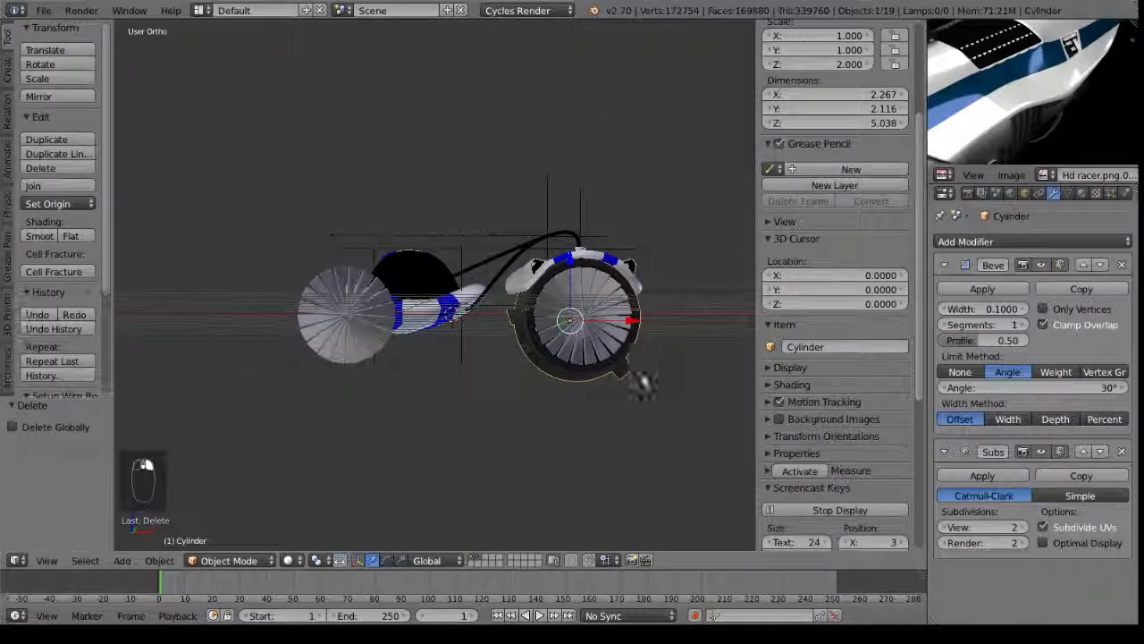
pyautogui.hotkey('shift', 'd')
pyautogui.rightClick(666, 286)
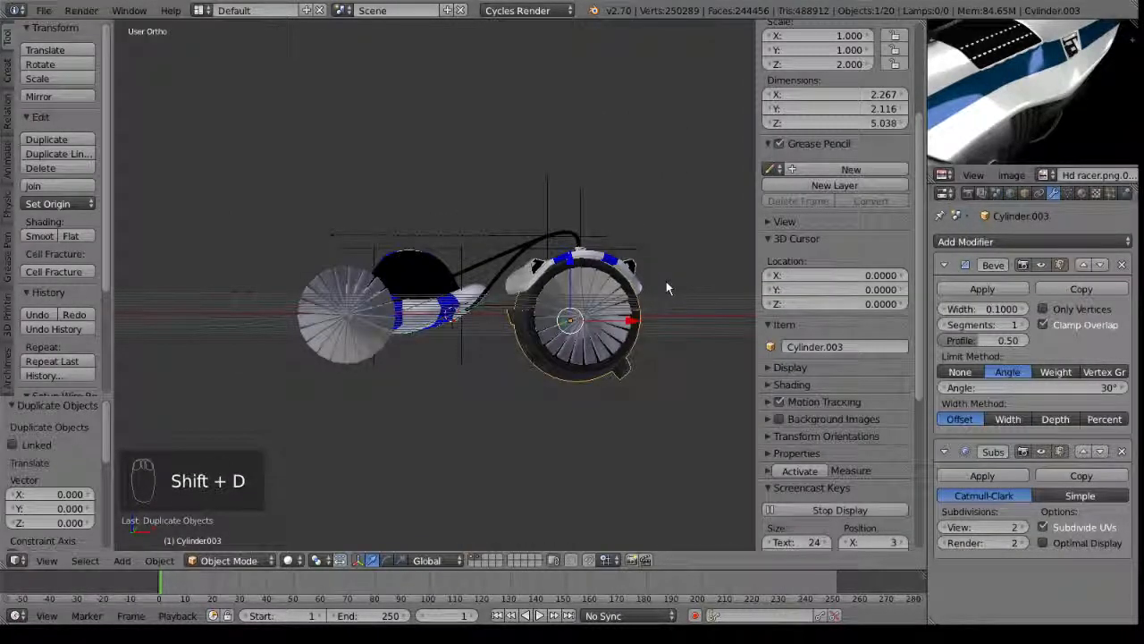
pyautogui.press('.')
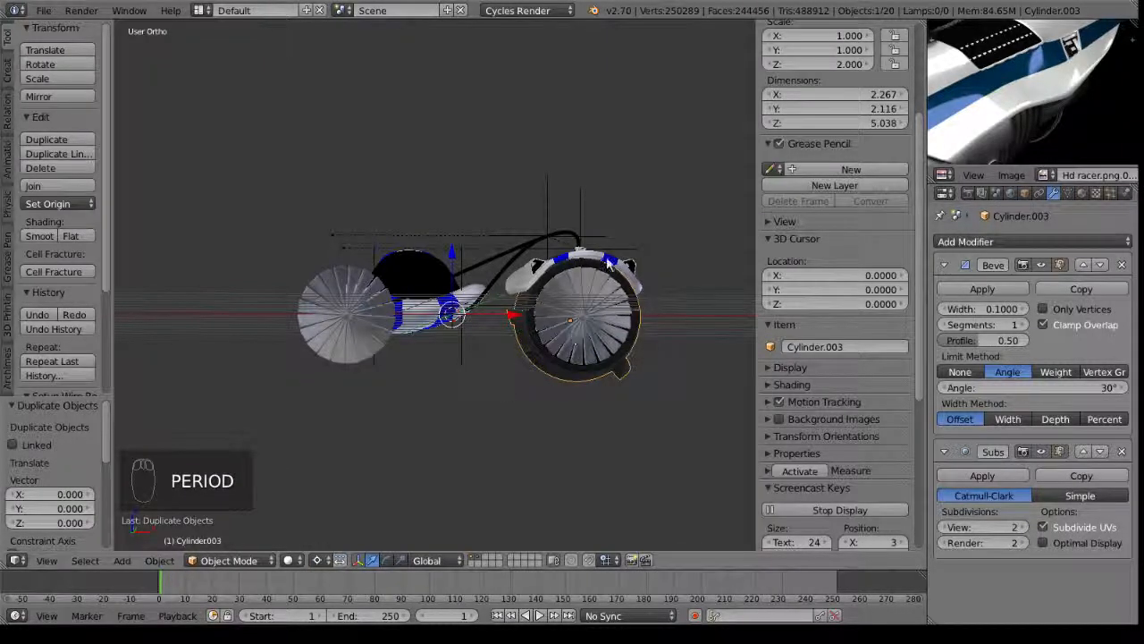
pyautogui.write('sx-1')
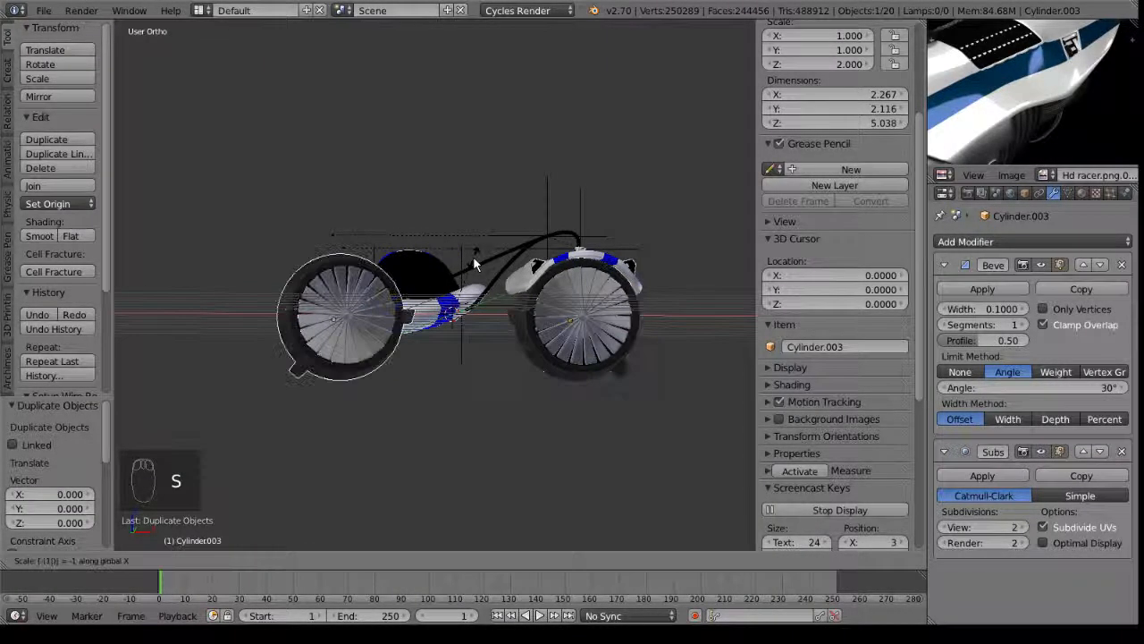
pyautogui.press('Return')
# Try to move the striped shell overlapping the right engine's shell by -2.080 along X.
pyautogui.moveTo(460, 309); pyautogui.dragTo(561, 313, button='middle')
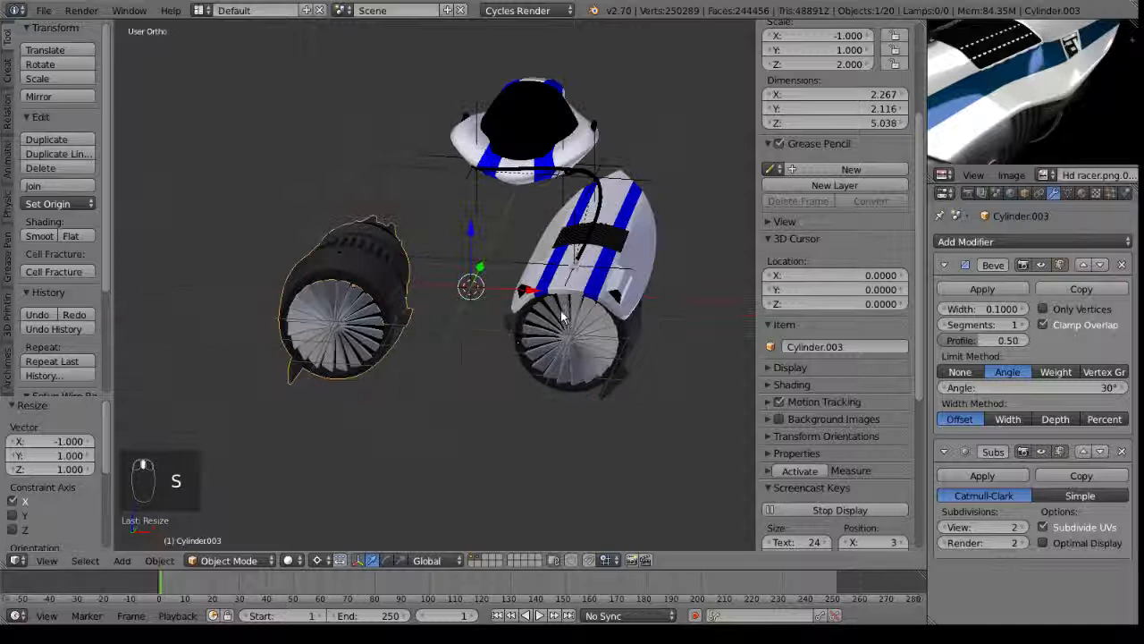
pyautogui.rightClick(615, 270)
pyautogui.press('g')
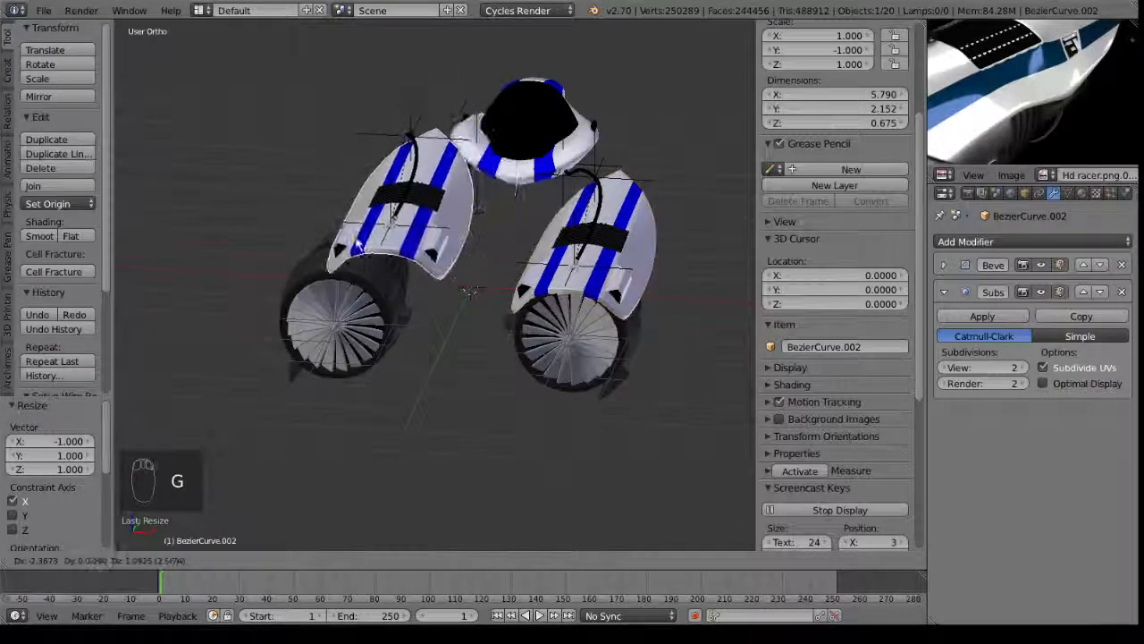
pyautogui.rightClick(500, 259)
pyautogui.moveTo(511, 260); pyautogui.dragTo(547, 317, button='middle')
pyautogui.moveTo(554, 277); pyautogui.dragTo(558, 278, button='middle')
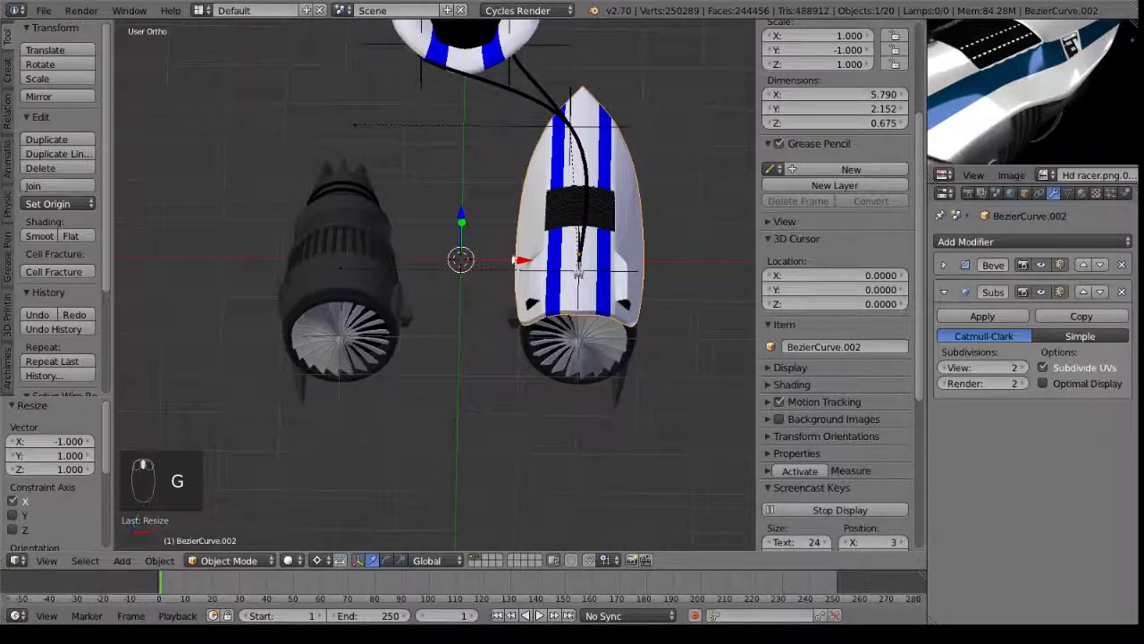
pyautogui.hotkey('shift', 'd')
pyautogui.press('x')
pyautogui.click(427, 254)
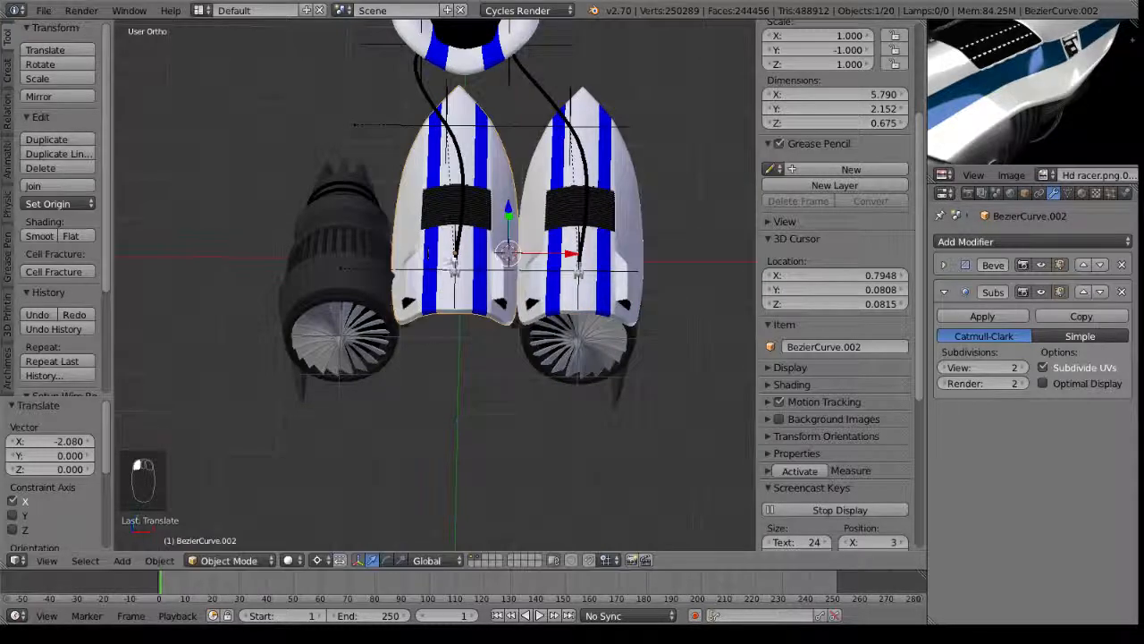
pyautogui.moveTo(338, 289); pyautogui.dragTo(636, 278, button='middle')
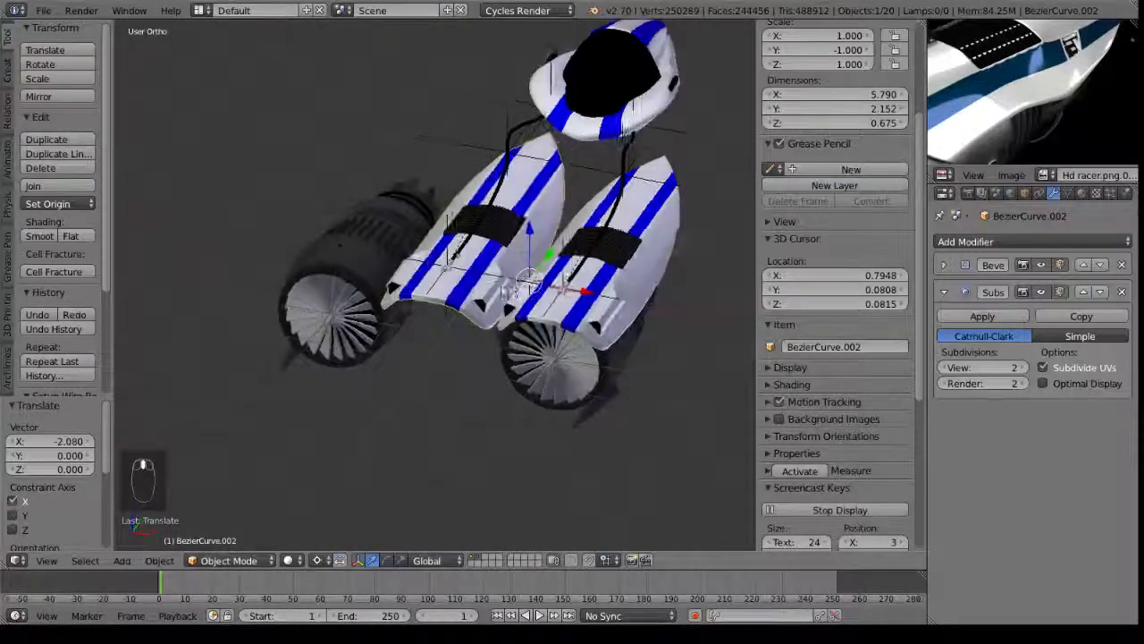
pyautogui.hotkey('ctrl', 'z')
# Move the overlapping striped shell by -4.000 along X in top view, onto the mirrored left engine casing.
pyautogui.press('KP_7')
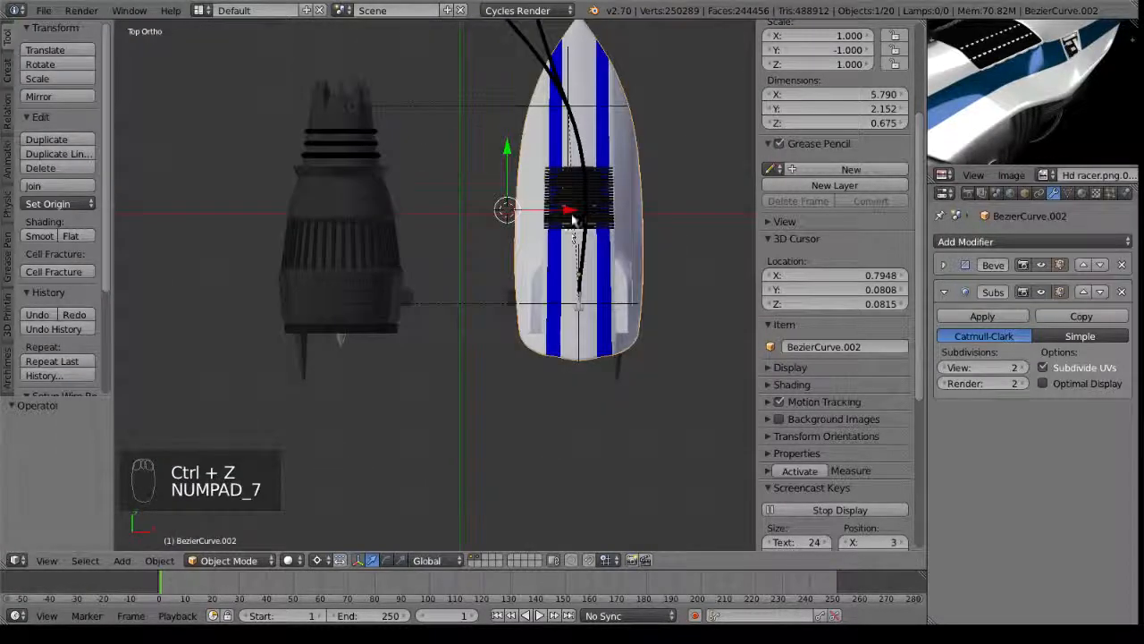
pyautogui.hotkey('shift', 'd')
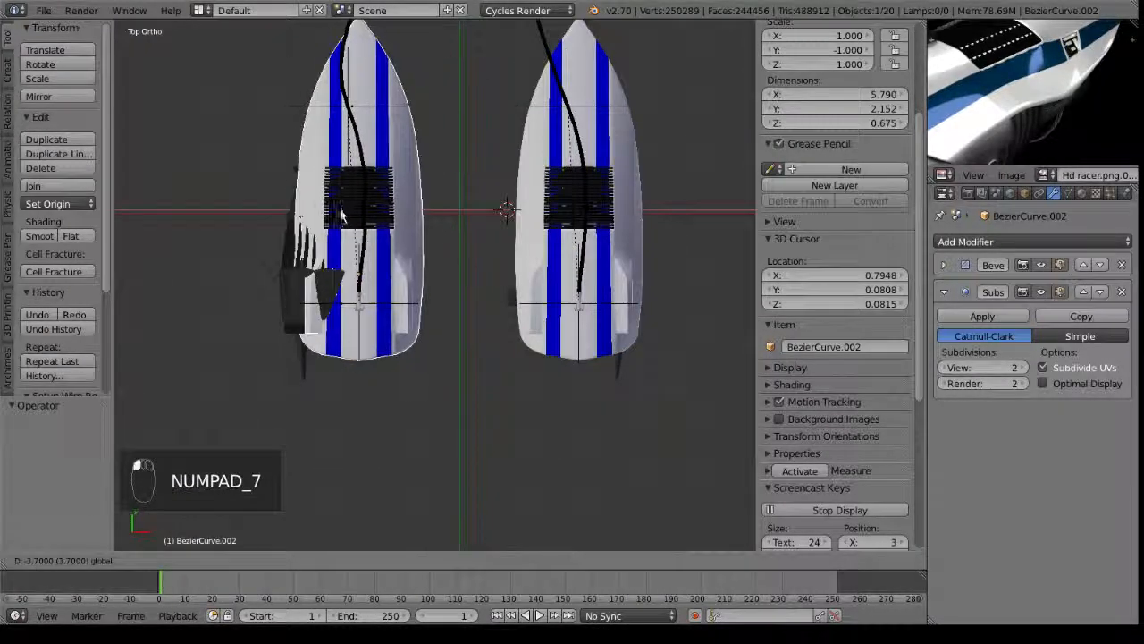
pyautogui.click(327, 209)
# Parent the moved striped shell to the mirrored left engine casing with the Object option.
pyautogui.moveTo(325, 206); pyautogui.dragTo(420, 324, button='middle')
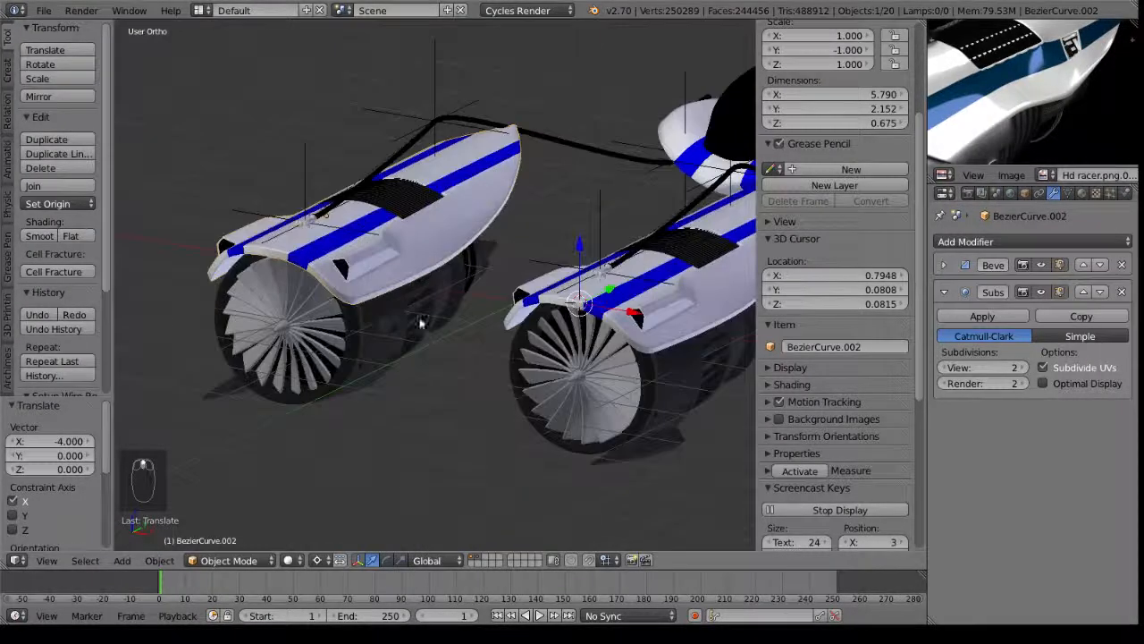
pyautogui.keyDown('shift'); pyautogui.rightClick(449, 303); pyautogui.keyUp('shift')
pyautogui.hotkey('ctrl', 'p')
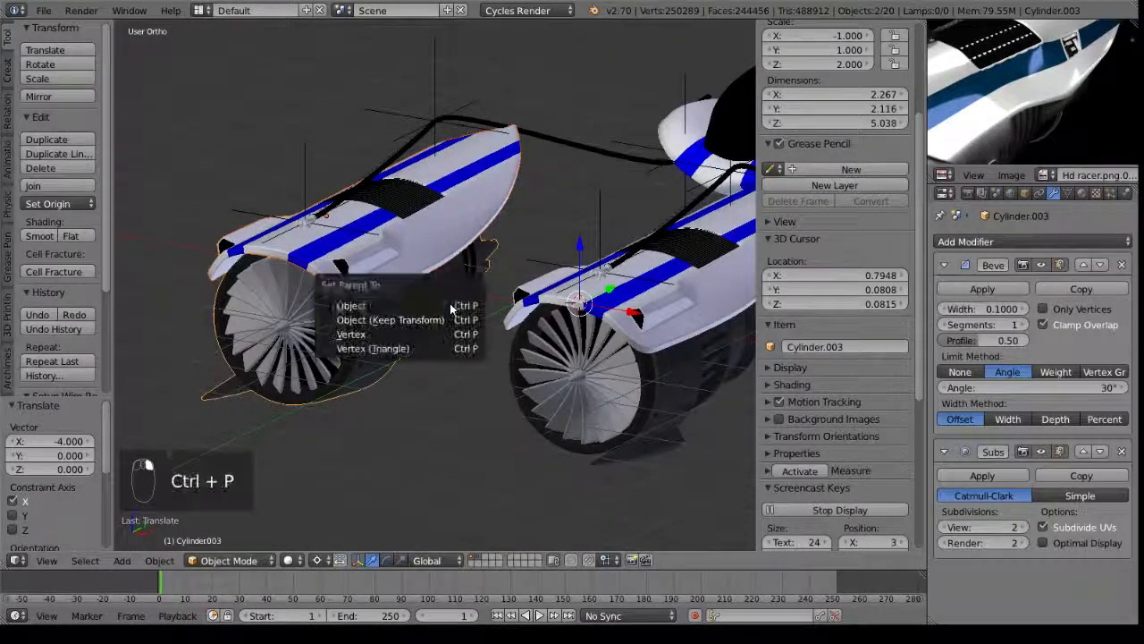
pyautogui.click(451, 306)
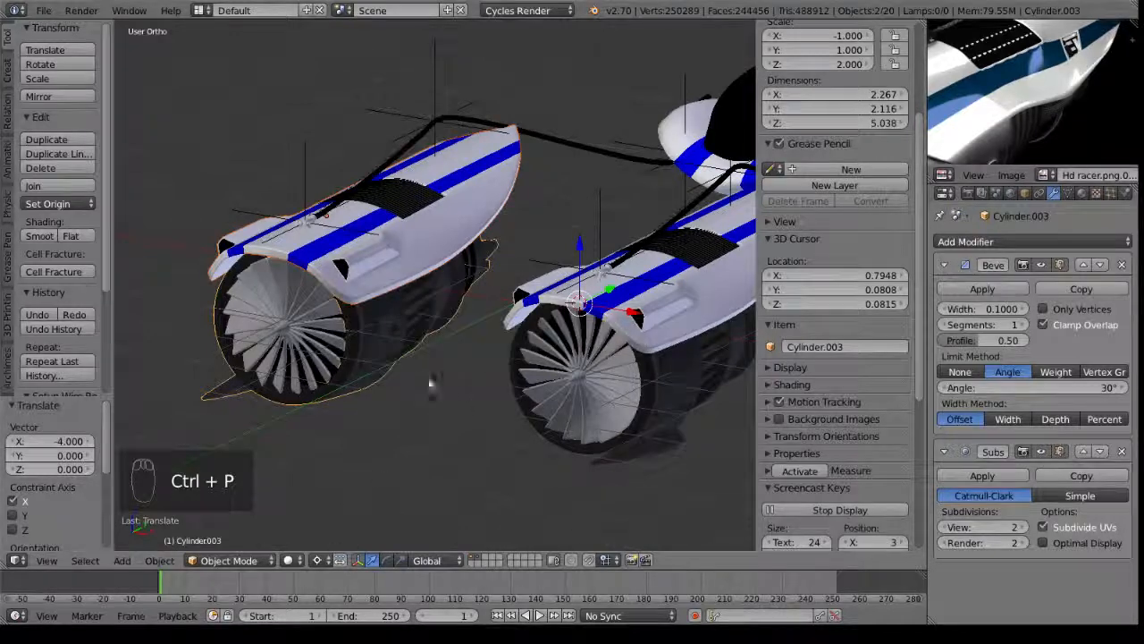
pyautogui.hotkey('ctrl', 'p')
pyautogui.click(461, 302)
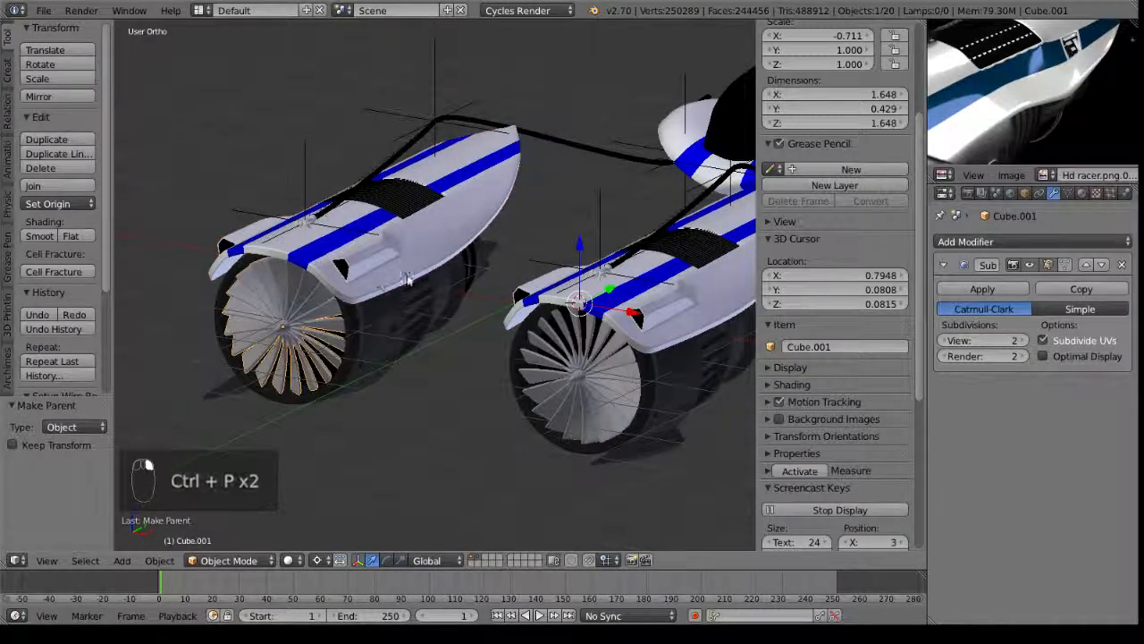
# Test-move the left and right engine casings to check which parts follow them, cancelling both moves.
pyautogui.rightClick(424, 356)
pyautogui.rightClick(428, 350)
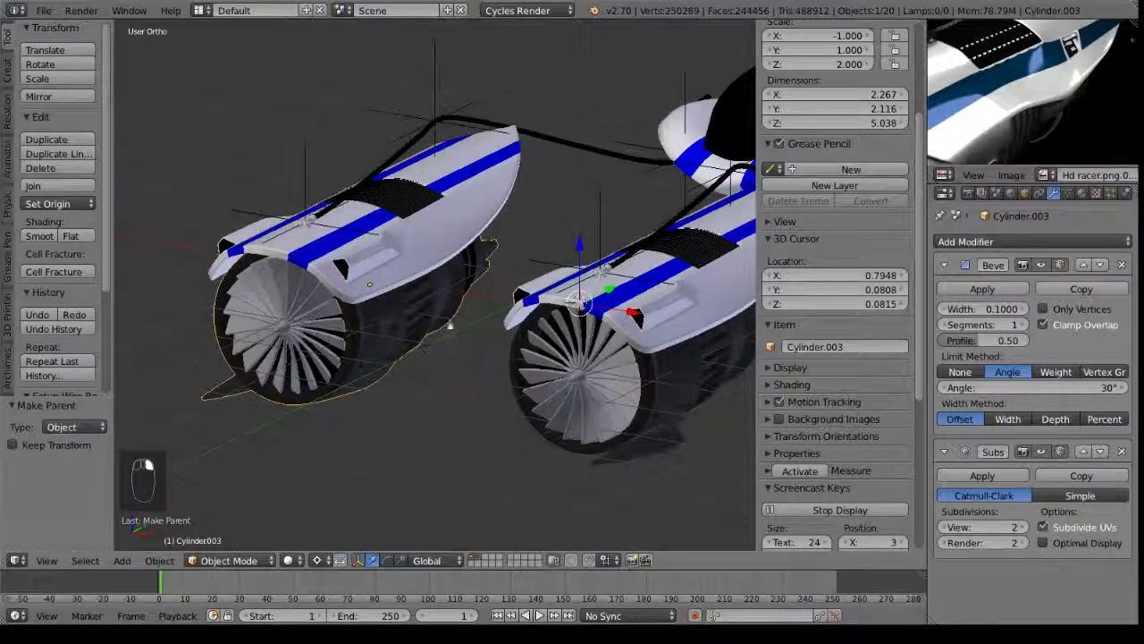
pyautogui.press('g')
pyautogui.rightClick(676, 429)
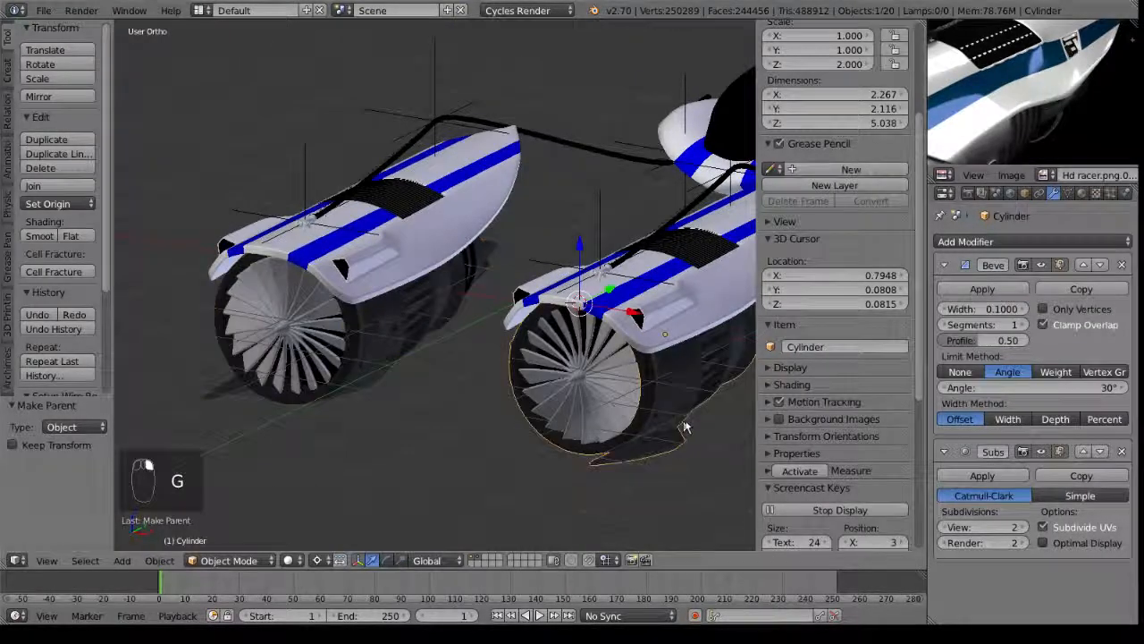
pyautogui.press('g')
pyautogui.rightClick(719, 338)
# Open the right engine casing for mesh editing at the recessed fitting on its inner side.
pyautogui.moveTo(548, 456); pyautogui.dragTo(532, 373, button='middle')
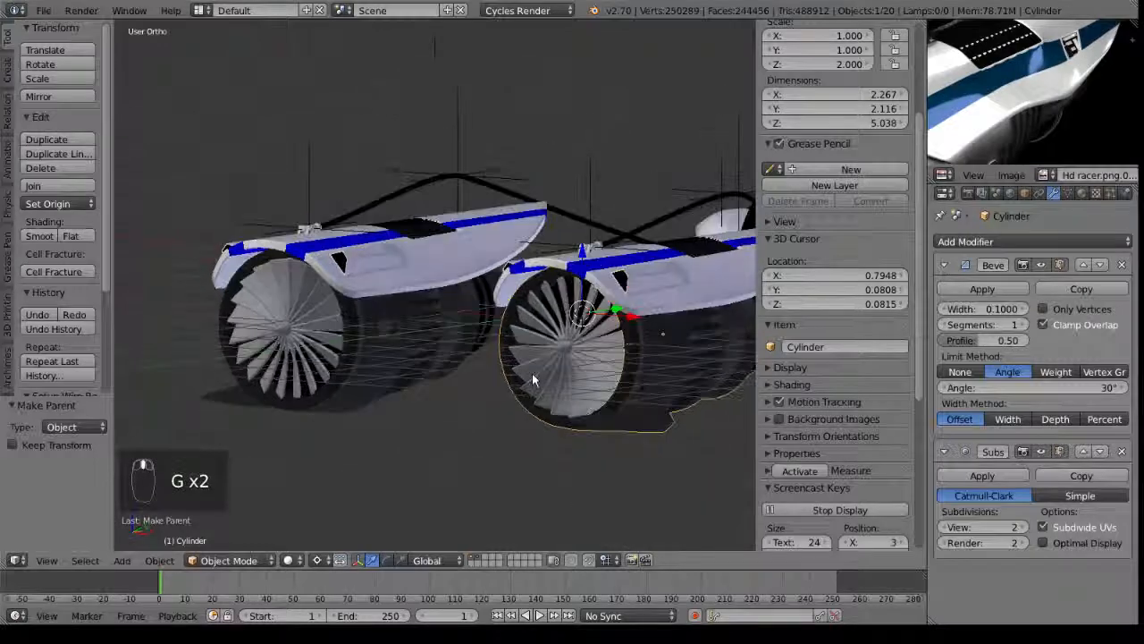
pyautogui.rightClick(503, 340)
pyautogui.rightClick(235, 333)
pyautogui.moveTo(245, 328); pyautogui.dragTo(284, 318, button='middle')
pyautogui.scroll(4, 483, 431)
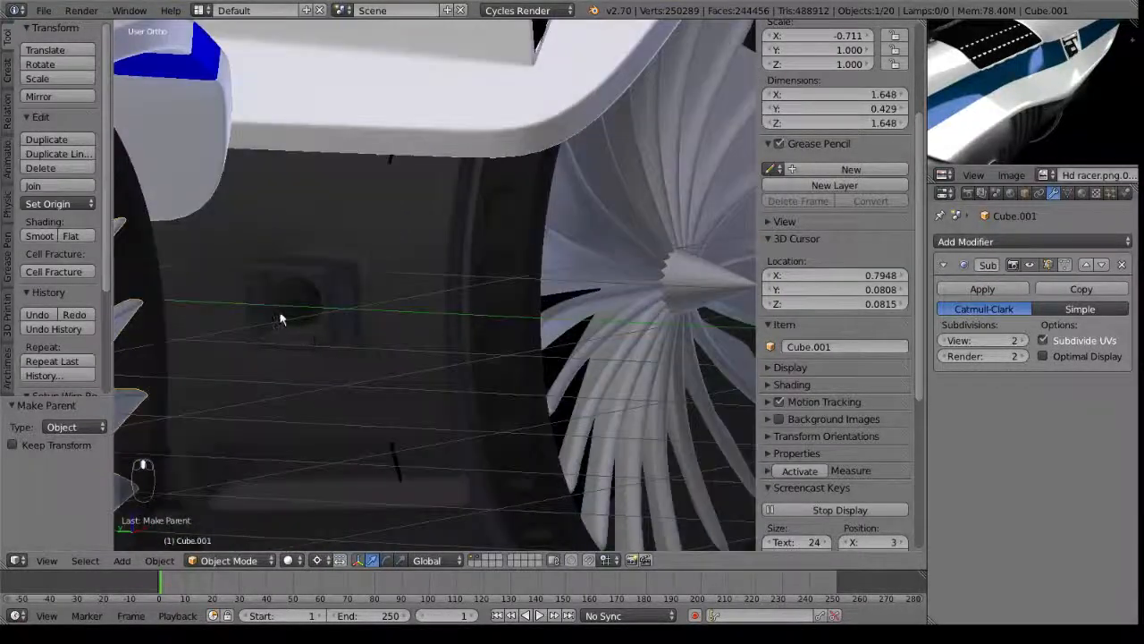
pyautogui.rightClick(283, 318)
pyautogui.scroll(2, 268, 342)
pyautogui.press('Tab')
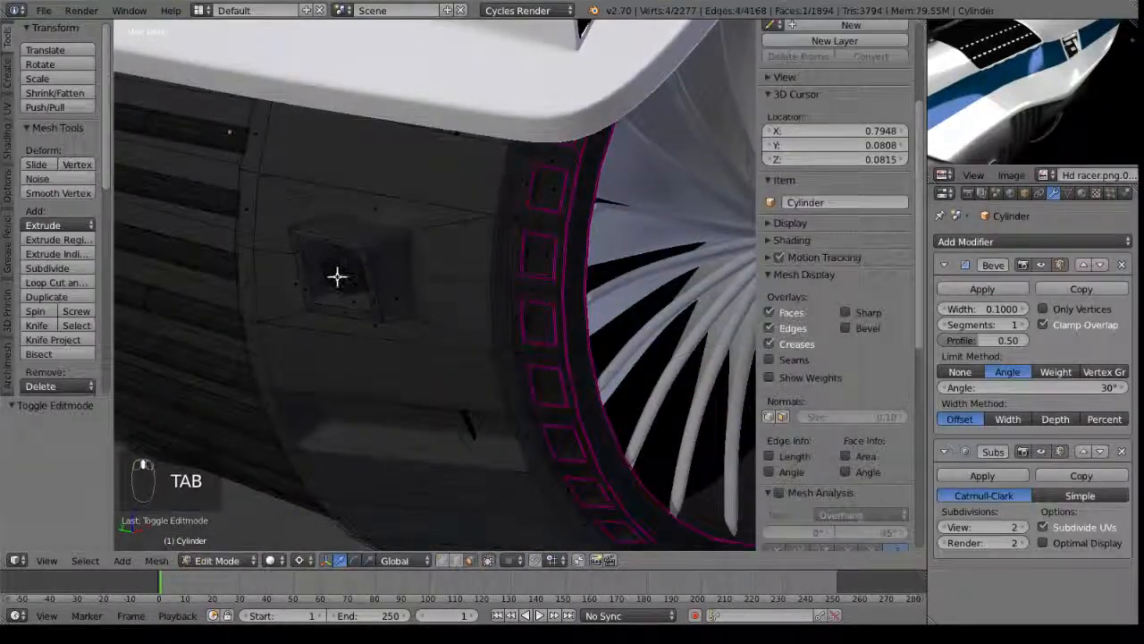
# Select the centre vertex inside the recessed fitting in vertex selection mode and snap the 3D cursor to it.
pyautogui.scroll(2, 358, 307)
pyautogui.rightClick(291, 282)
pyautogui.keyDown('shift'); pyautogui.moveTo(385, 299); pyautogui.dragTo(508, 400, button='middle'); pyautogui.keyUp('shift')
pyautogui.scroll(2, 465, 483)
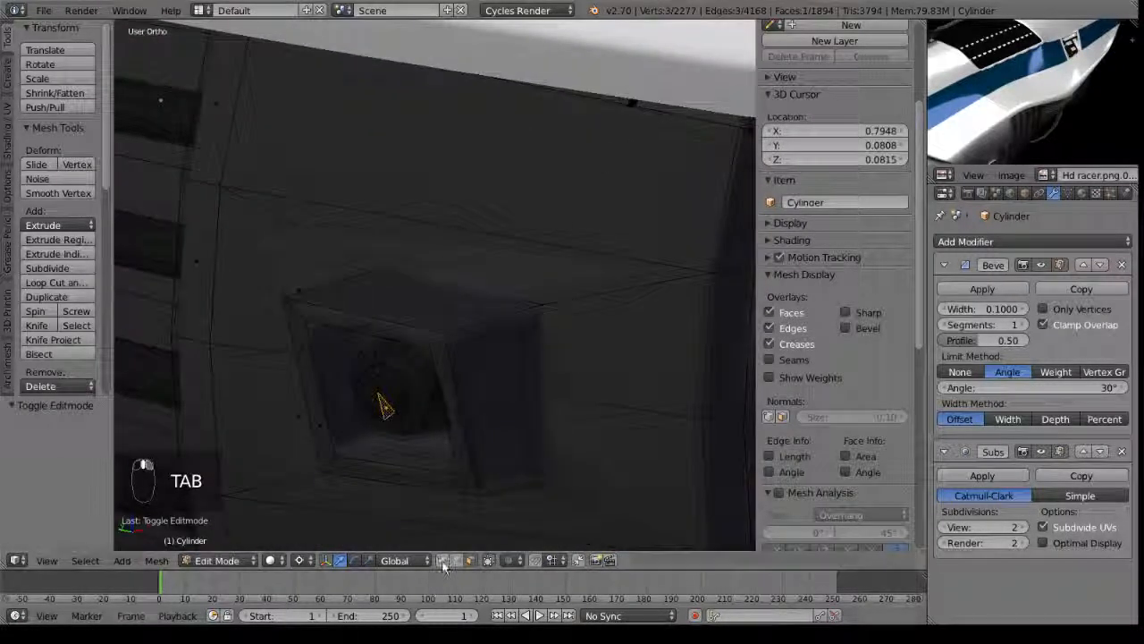
pyautogui.rightClick(381, 393)
pyautogui.hotkey('shift', 'a')
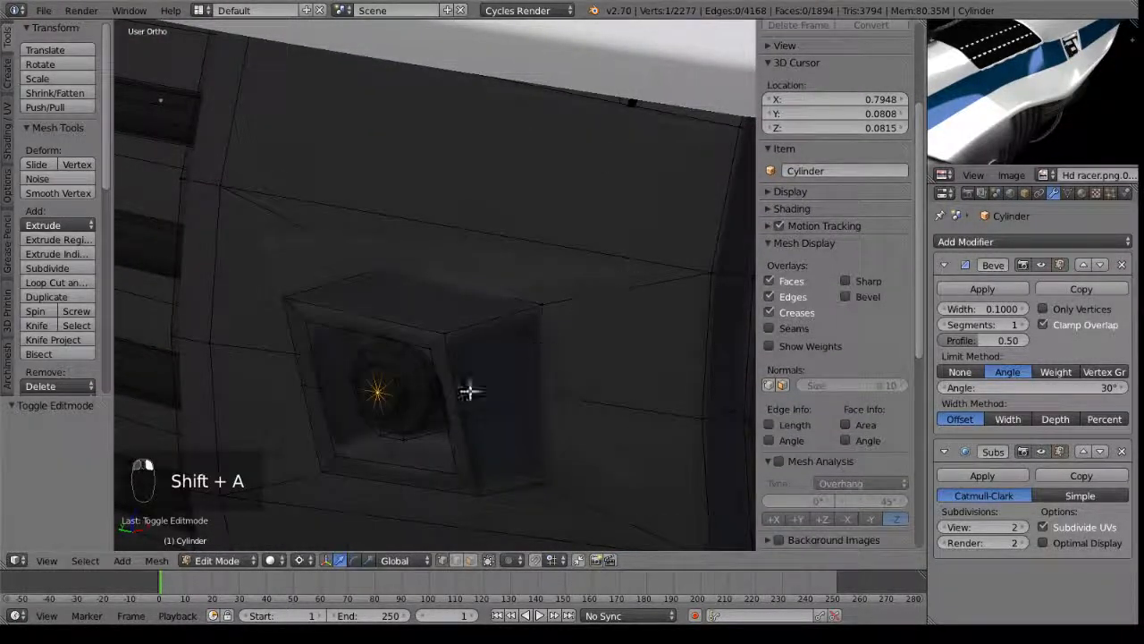
pyautogui.hotkey('shift', 's')
pyautogui.hotkey('shift', 's')
pyautogui.click(414, 393)
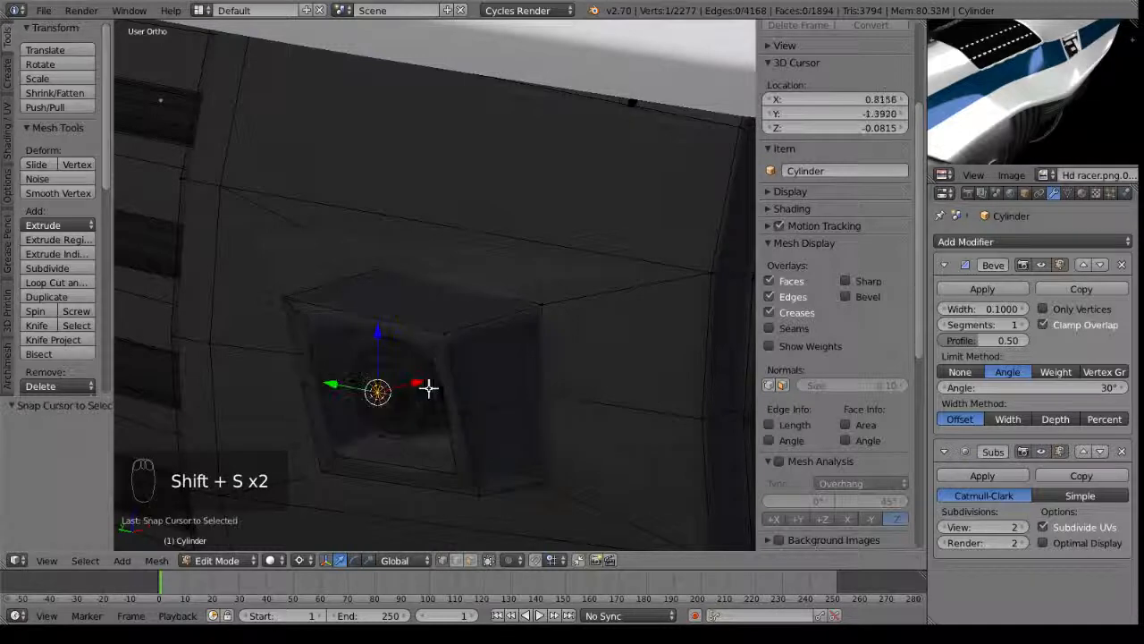
# Add a Bezier curve at the right casing's fitting in Object Mode and shift it -0.498 along X toward the left engine.
pyautogui.moveTo(429, 388); pyautogui.dragTo(464, 406, button='middle')
pyautogui.press('KP_3')
pyautogui.press('KP_1')
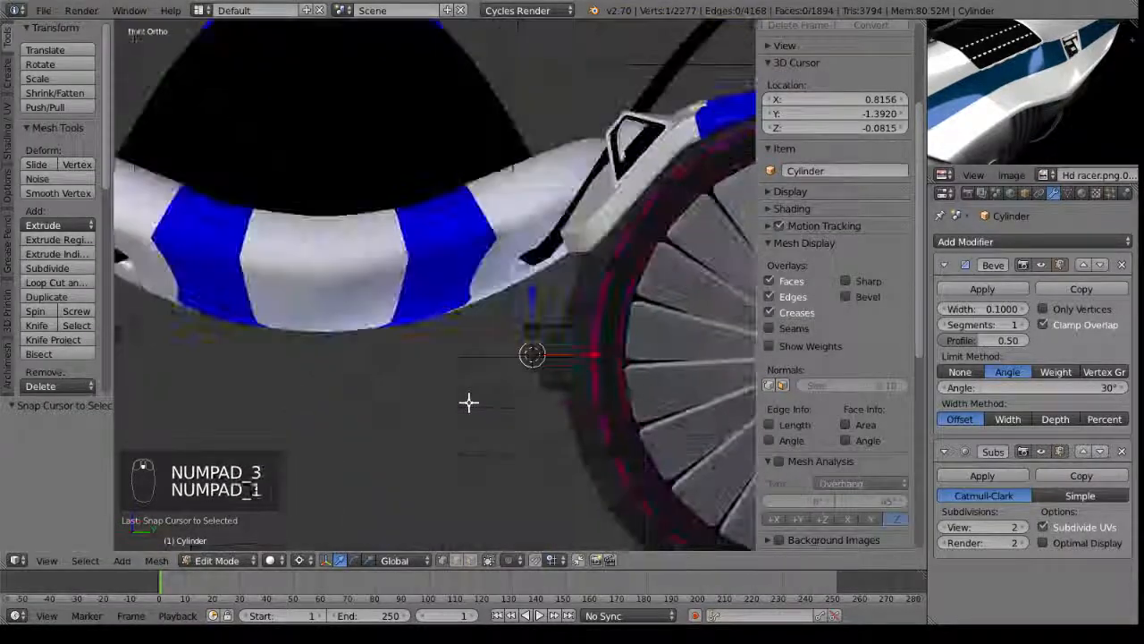
pyautogui.press('Tab')
pyautogui.hotkey('shift', 'a')
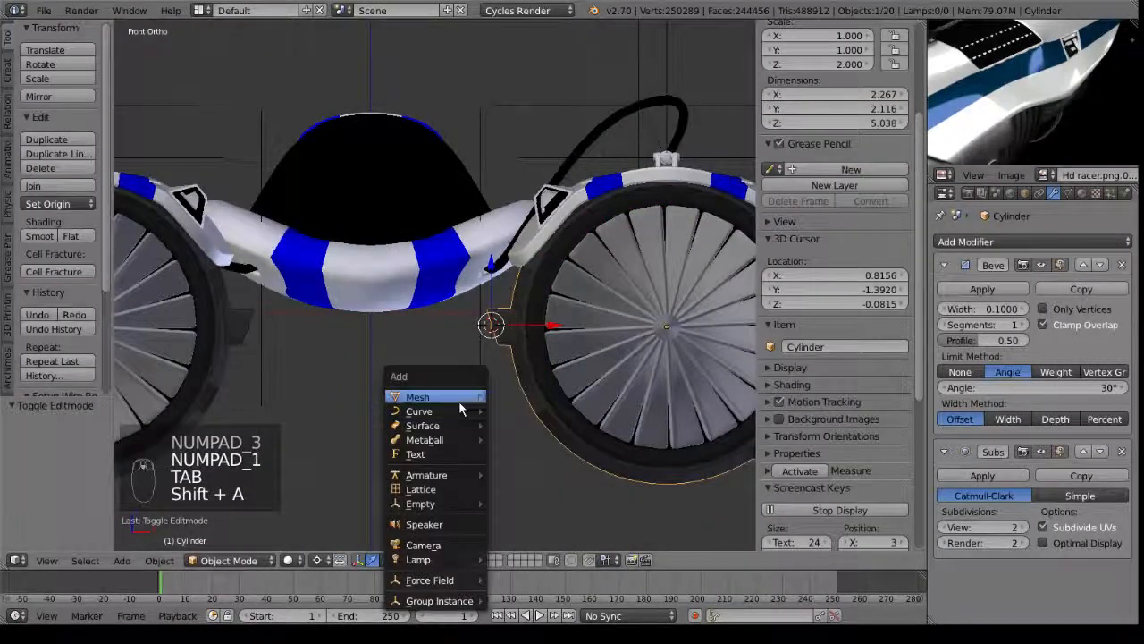
pyautogui.moveTo(461, 413)
pyautogui.click(506, 410)
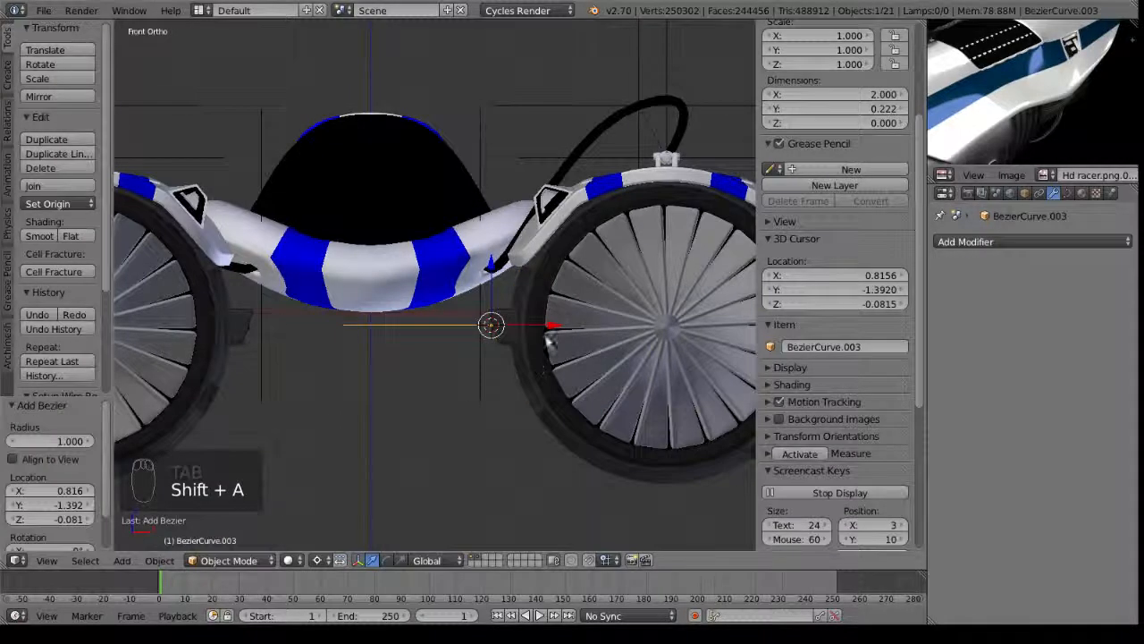
pyautogui.moveTo(544, 329); pyautogui.dragTo(470, 338)
pyautogui.moveTo(470, 339); pyautogui.dragTo(466, 458, button='middle')
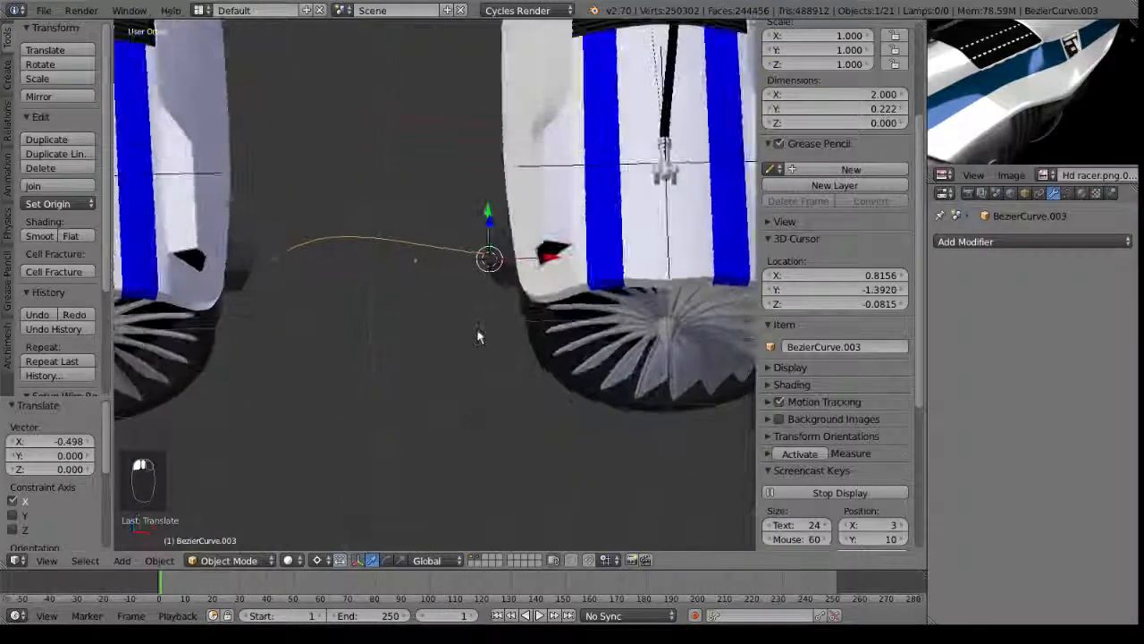
# Change the pivot point and rotate the curve's left end point so its handles line up along X, straightening the curve.
pyautogui.press('Tab')
pyautogui.press('Tab')
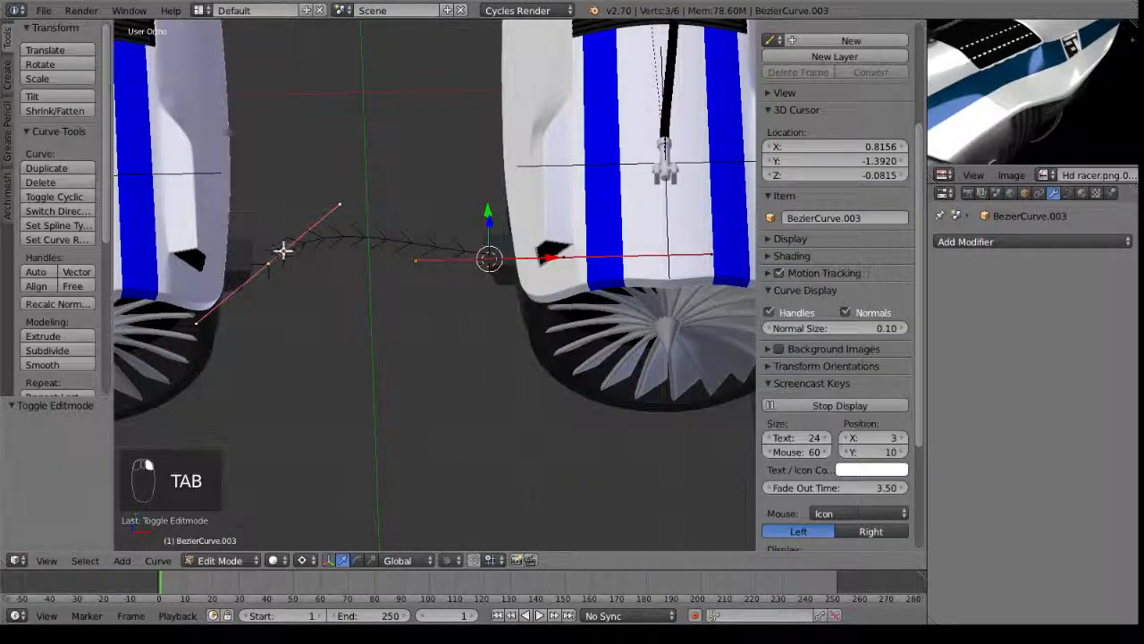
pyautogui.press('KP_7')
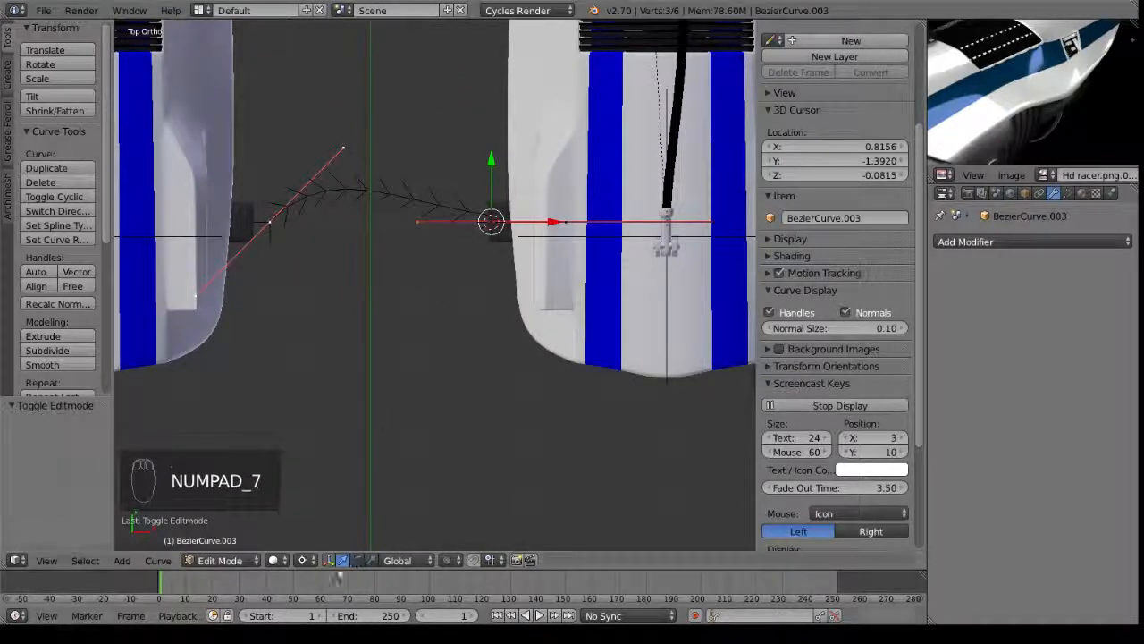
pyautogui.click(273, 560)
pyautogui.click(302, 560)
pyautogui.click(323, 507)
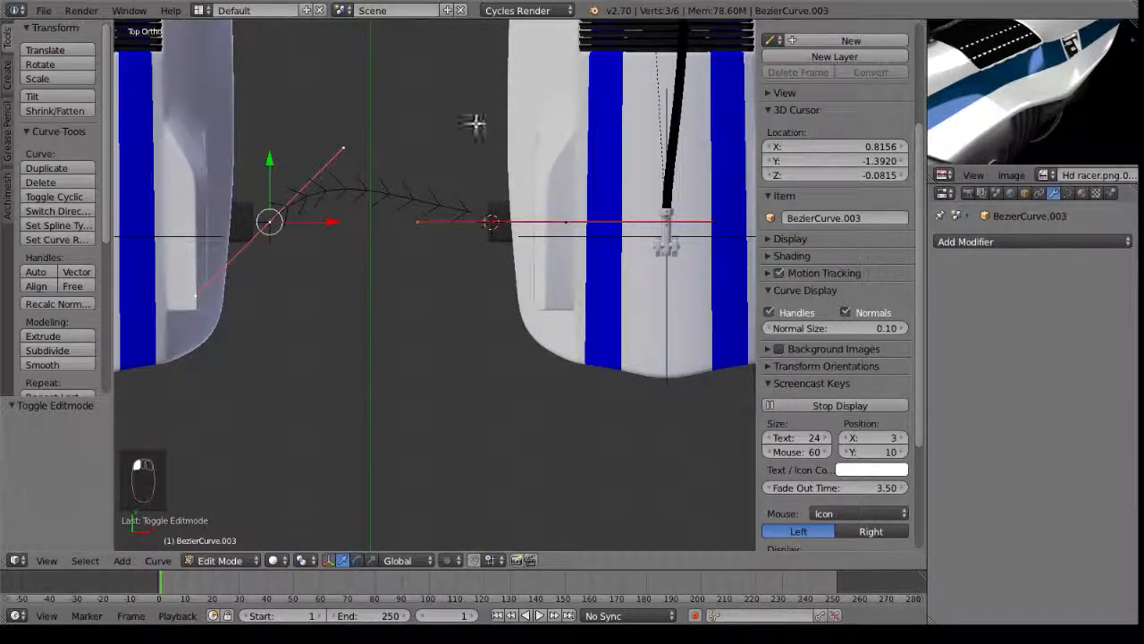
pyautogui.press('r')
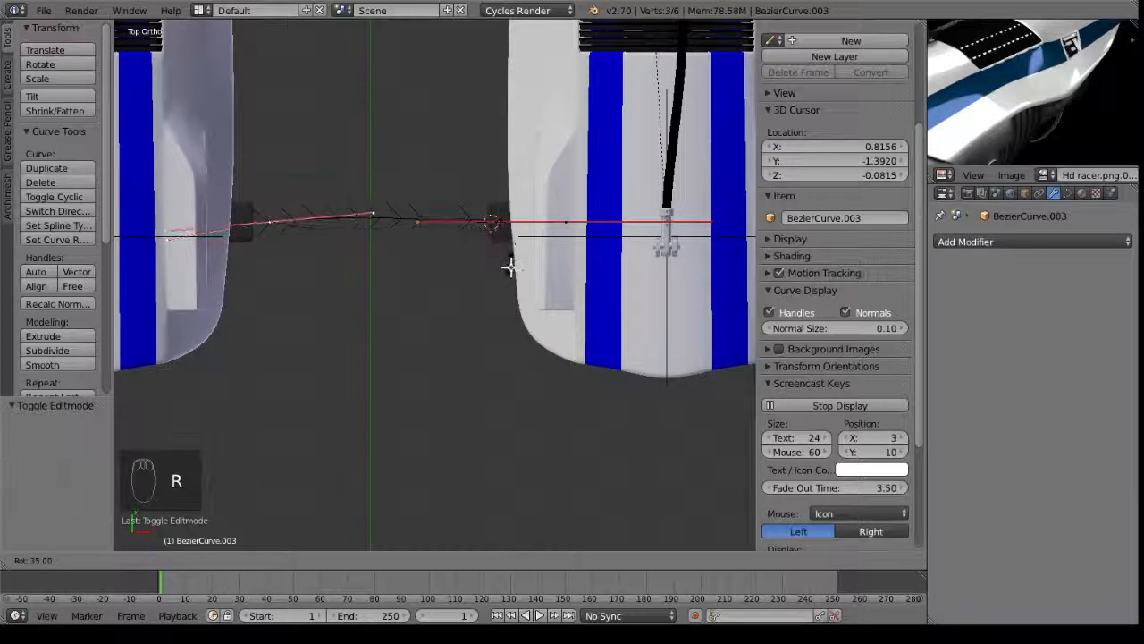
pyautogui.click(514, 278)
# Open the left engine casing for mesh editing and snap the 3D cursor to the centre vertex inside its inner recessed fitting.
pyautogui.moveTo(514, 278); pyautogui.dragTo(449, 299, button='middle')
pyautogui.hotkey('shift', 's')
pyautogui.click(563, 245)
pyautogui.press('Tab')
pyautogui.rightClick(414, 265)
pyautogui.press('Tab')
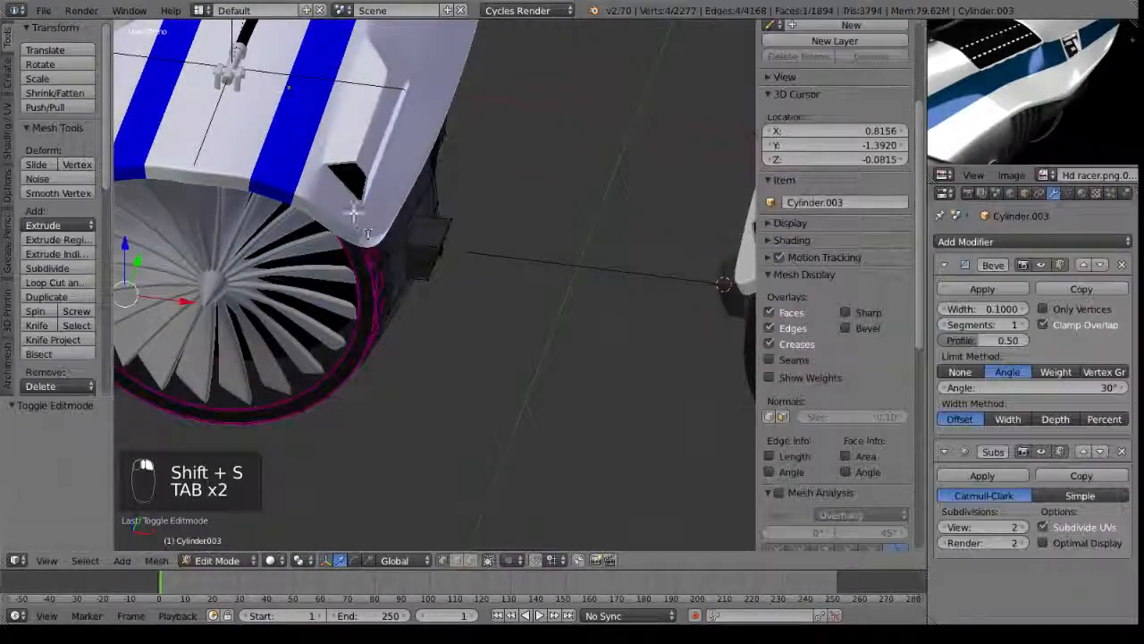
pyautogui.moveTo(414, 265); pyautogui.dragTo(492, 331, button='middle')
pyautogui.scroll(1, 495, 333)
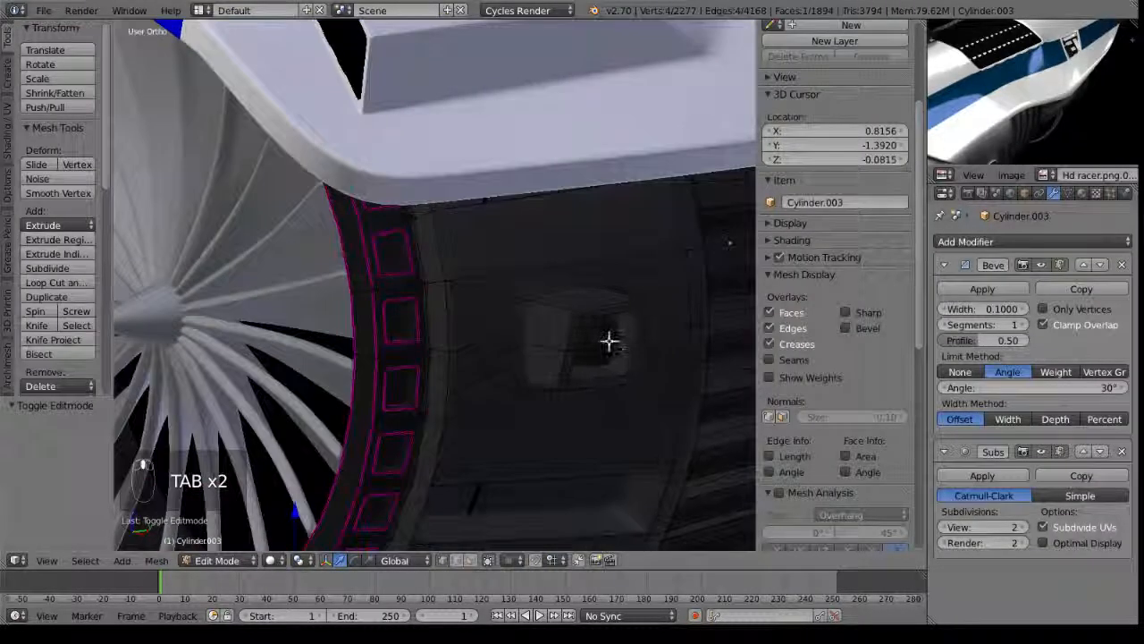
pyautogui.rightClick(608, 339)
pyautogui.hotkey('shift', 's')
pyautogui.click(621, 404)
# Return to editing the Bezier curve and snap its left end point to the 3D cursor at the left casing's fitting with Offset.
pyautogui.moveTo(621, 405); pyautogui.dragTo(611, 311, button='middle')
pyautogui.press('Tab')
pyautogui.rightClick(611, 312)
pyautogui.press('Tab')
pyautogui.hotkey('shift', 's')
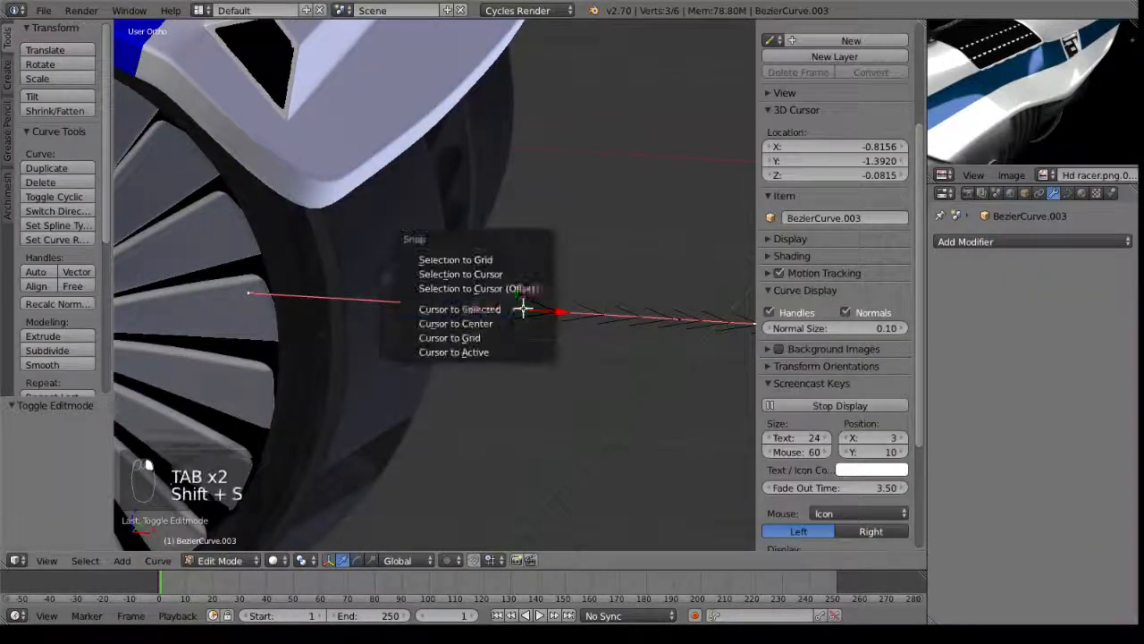
pyautogui.click(524, 292)
pyautogui.keyDown('shift'); pyautogui.moveTo(511, 317); pyautogui.dragTo(324, 312, button='middle'); pyautogui.keyUp('shift')
pyautogui.scroll(-2, 325, 311)
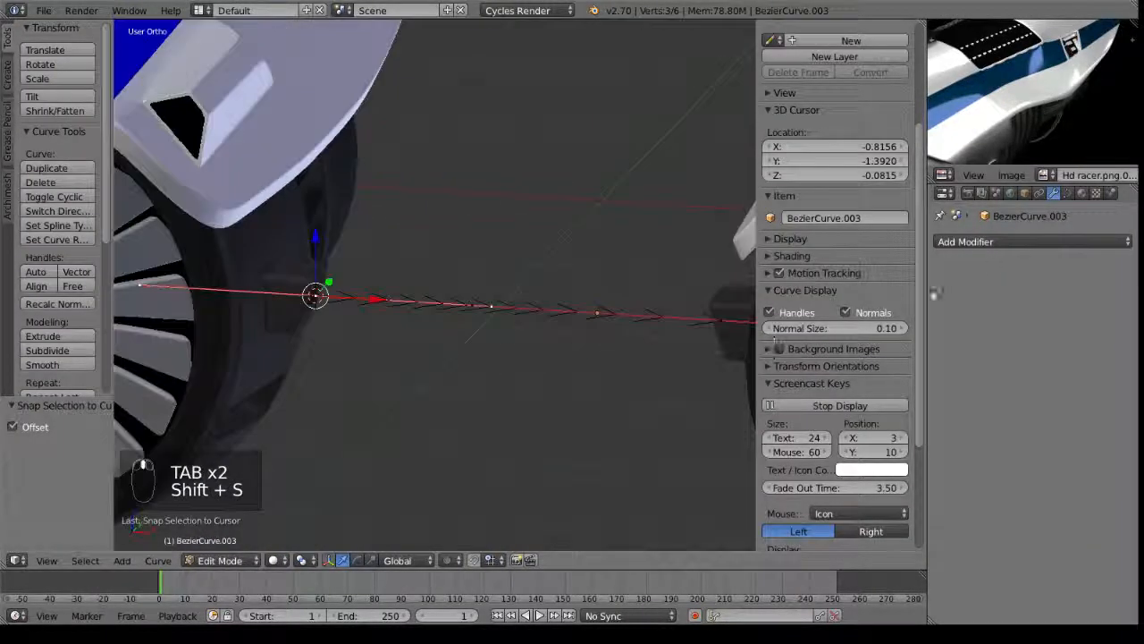
# Set the Bezier curve's Preview U resolution to 3.
pyautogui.click(1066, 193)
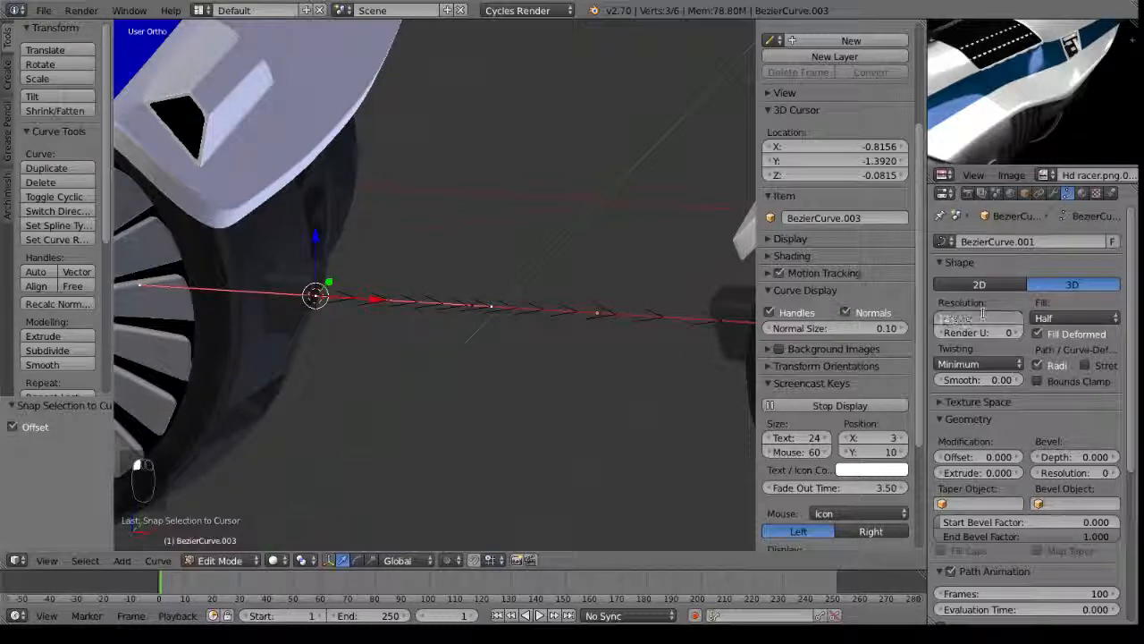
pyautogui.moveTo(625, 394); pyautogui.dragTo(624, 260, button='middle')
pyautogui.moveTo(717, 232); pyautogui.dragTo(595, 242, button='middle')
# Scale the handles of the curve's right end point to about 0.105 and shrink the left end point's handles to a similar length.
pyautogui.press('a')
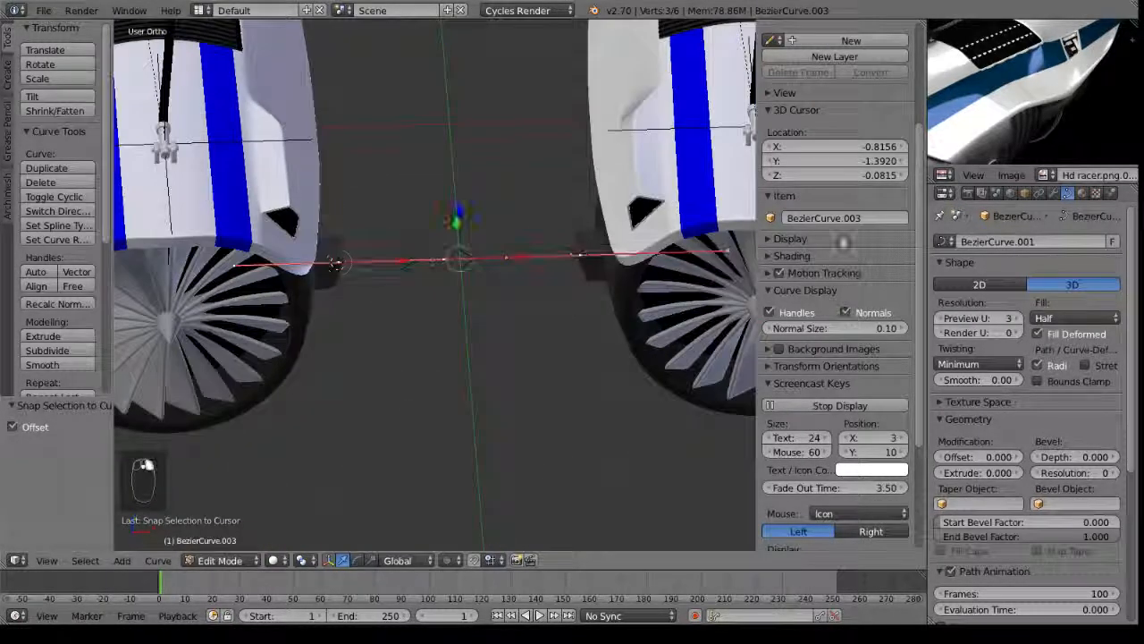
pyautogui.press('s')
pyautogui.rightClick(648, 255)
pyautogui.rightClick(576, 252)
pyautogui.press('s')
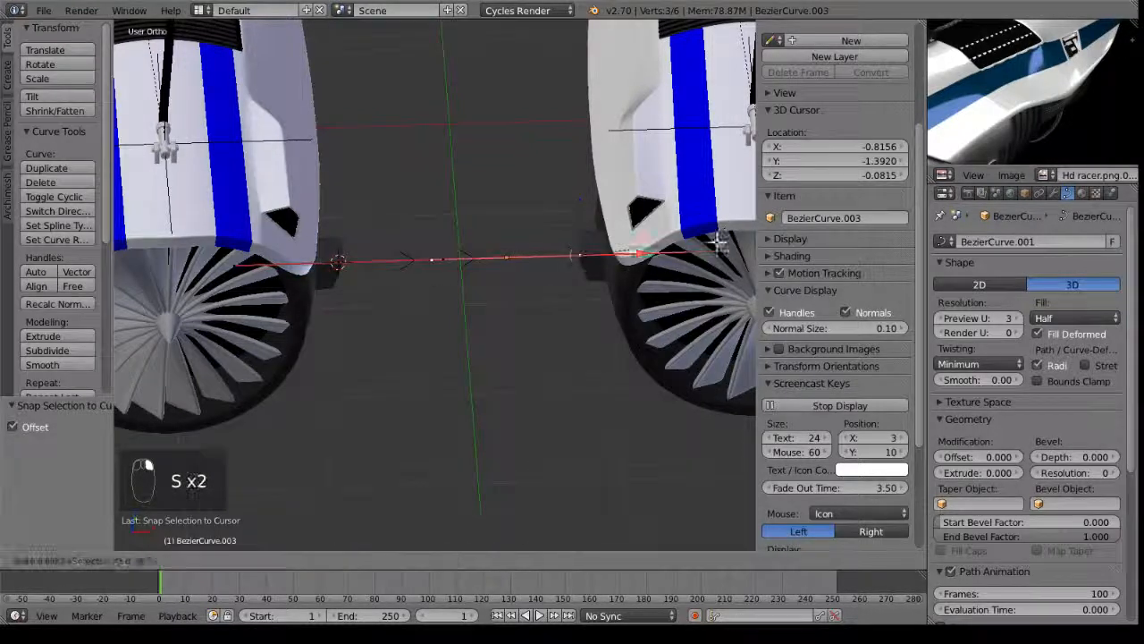
pyautogui.rightClick(626, 249)
pyautogui.press('s')
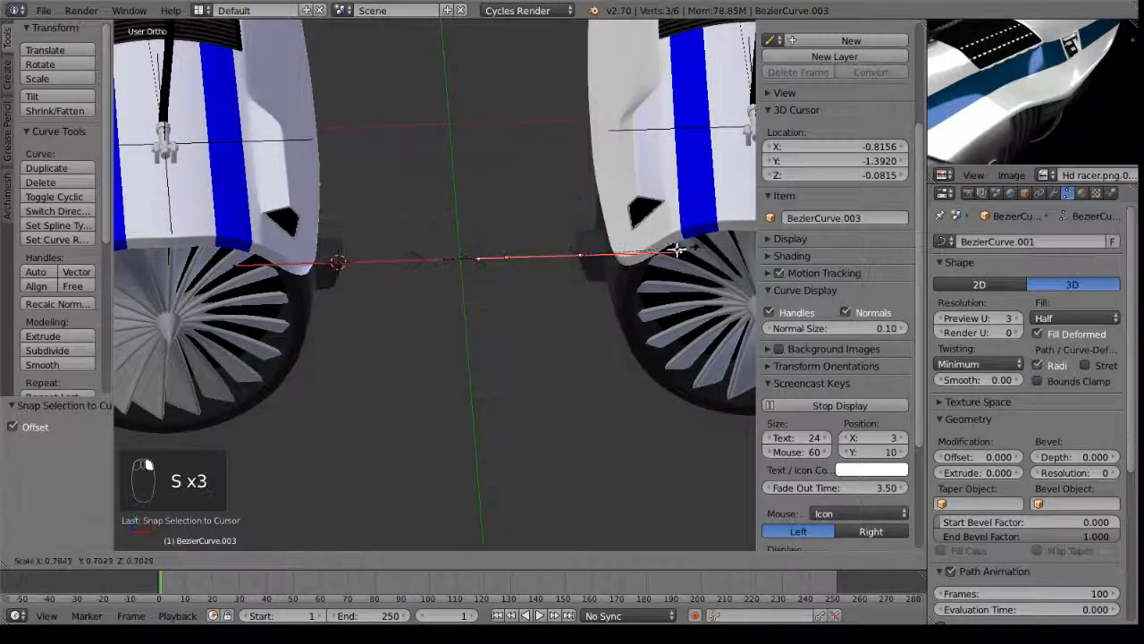
pyautogui.click(465, 258)
pyautogui.press('s')
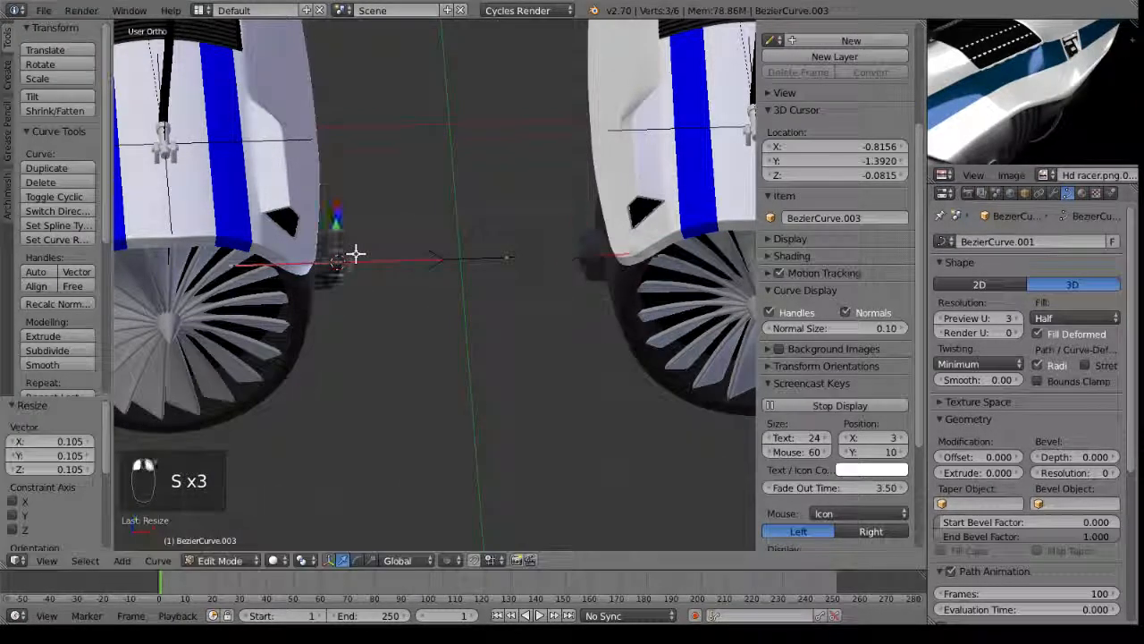
pyautogui.rightClick(549, 251)
# Select all of the curve's points and subdivide the curve with 3 cuts.
pyautogui.press('a')
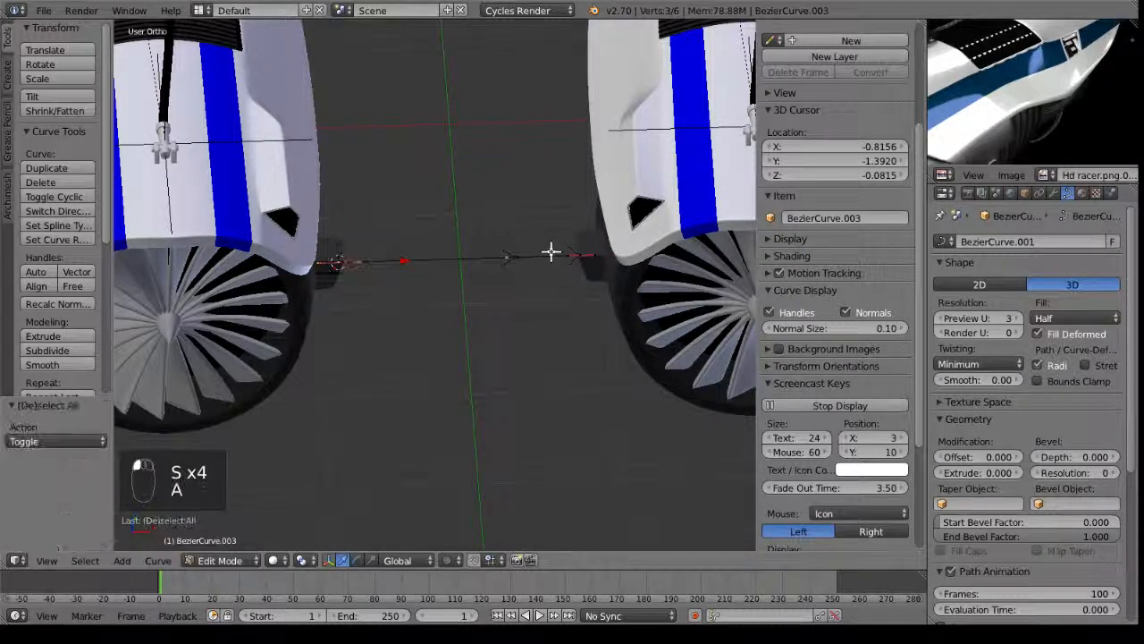
pyautogui.press('a')
pyautogui.press('a')
pyautogui.press('w')
pyautogui.click(536, 253)
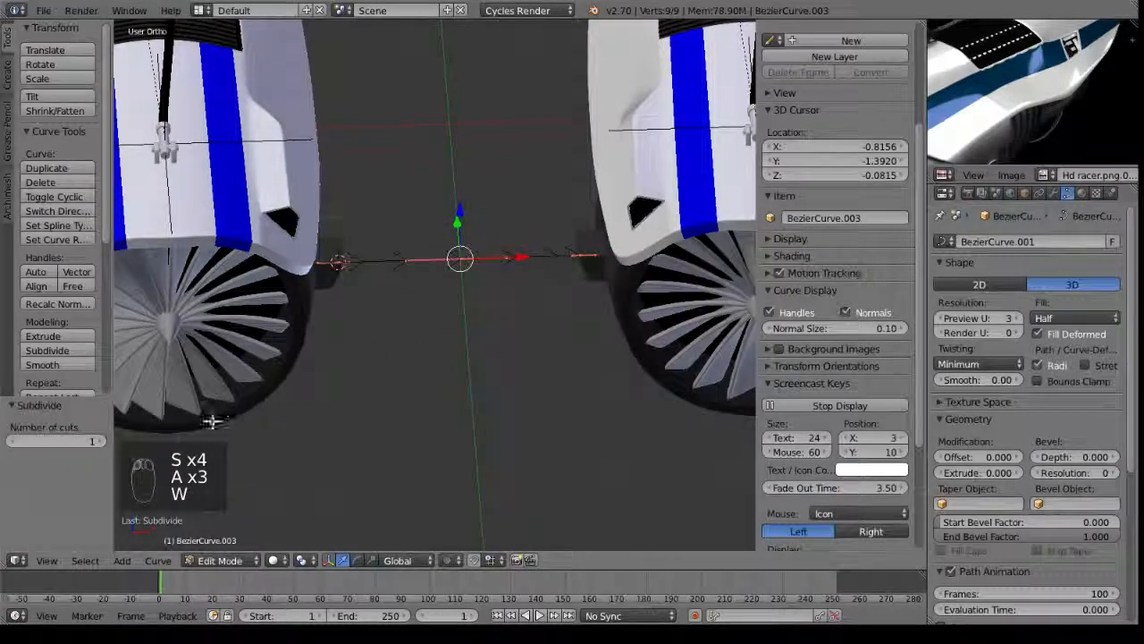
pyautogui.click(100, 442)
# Give the curve a bevel depth of 0.01 and set its fill mode to Full.
pyautogui.moveTo(512, 362); pyautogui.dragTo(659, 343, button='middle')
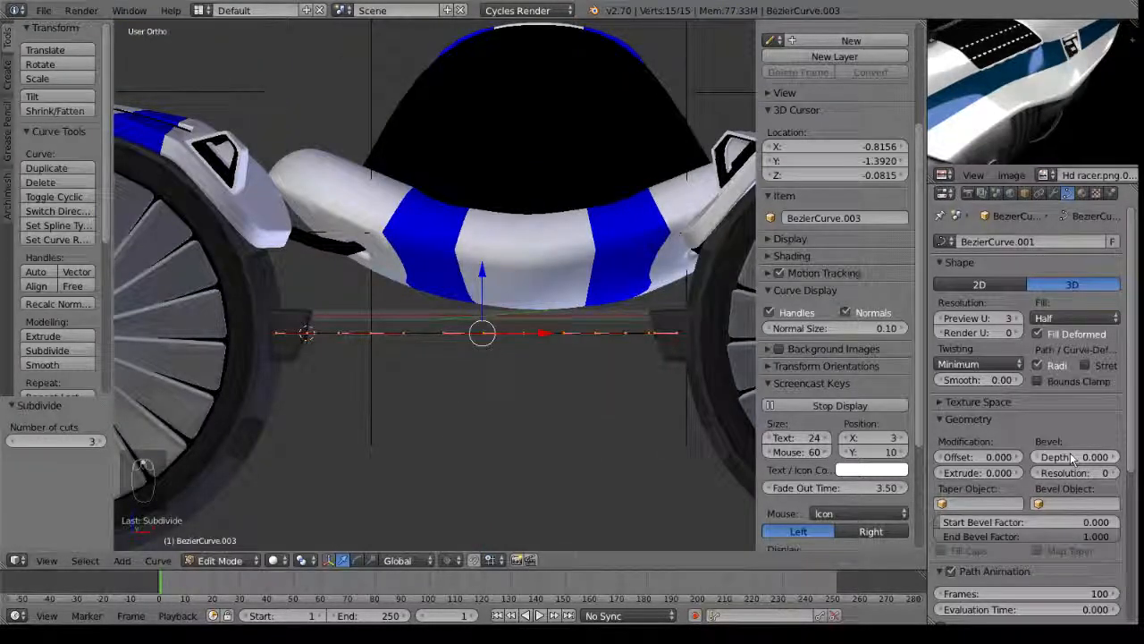
pyautogui.write('.01')
pyautogui.press('Return')
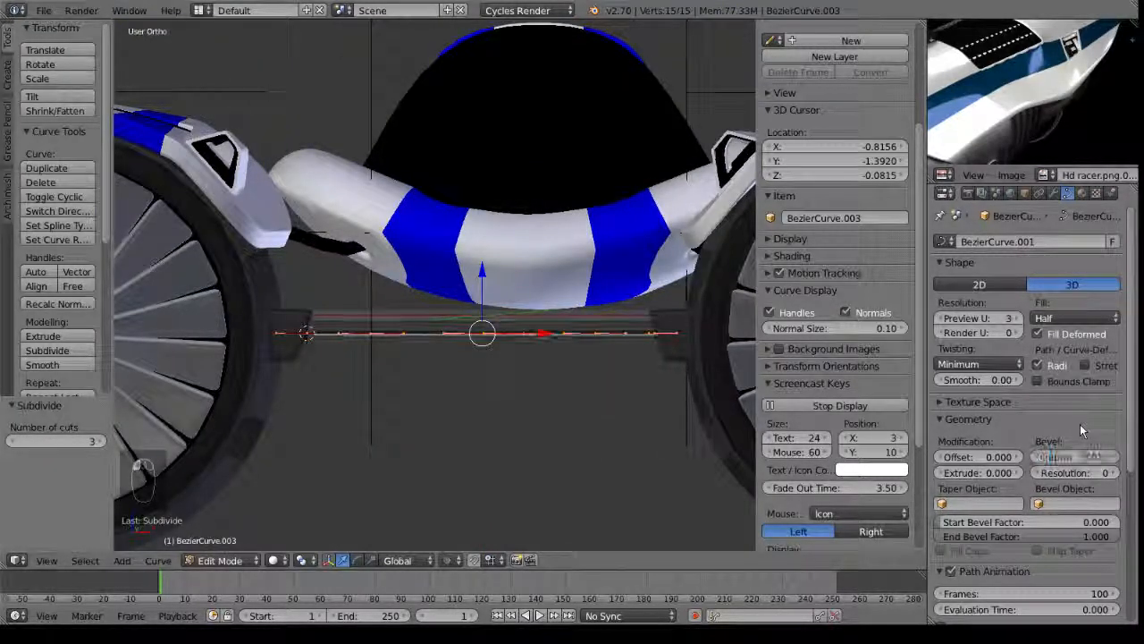
pyautogui.click(1072, 321)
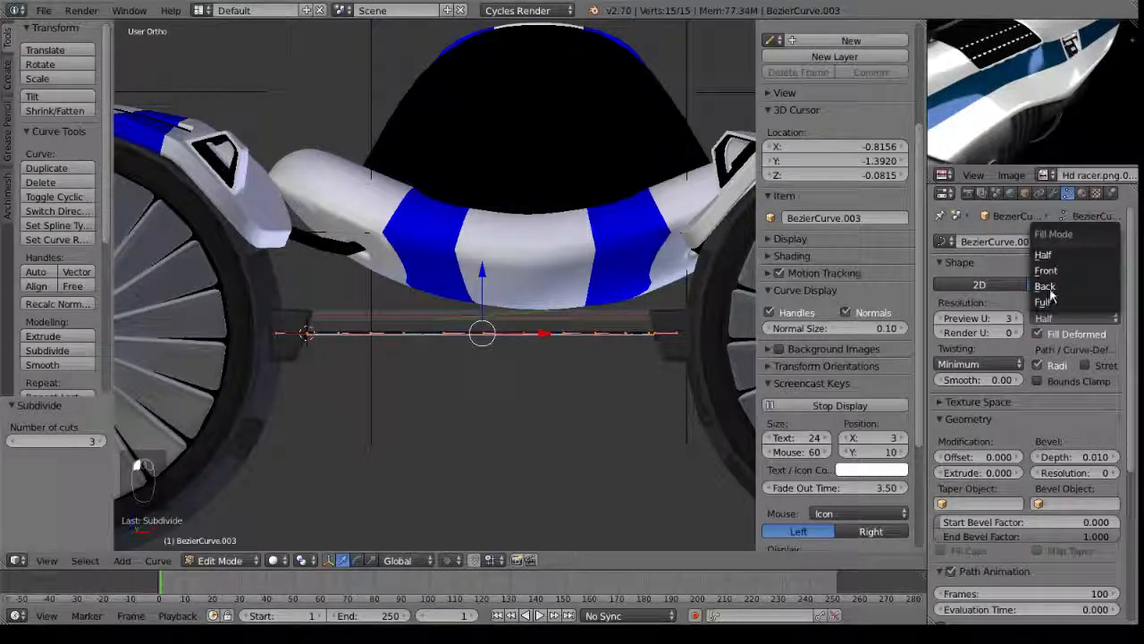
pyautogui.click(1047, 303)
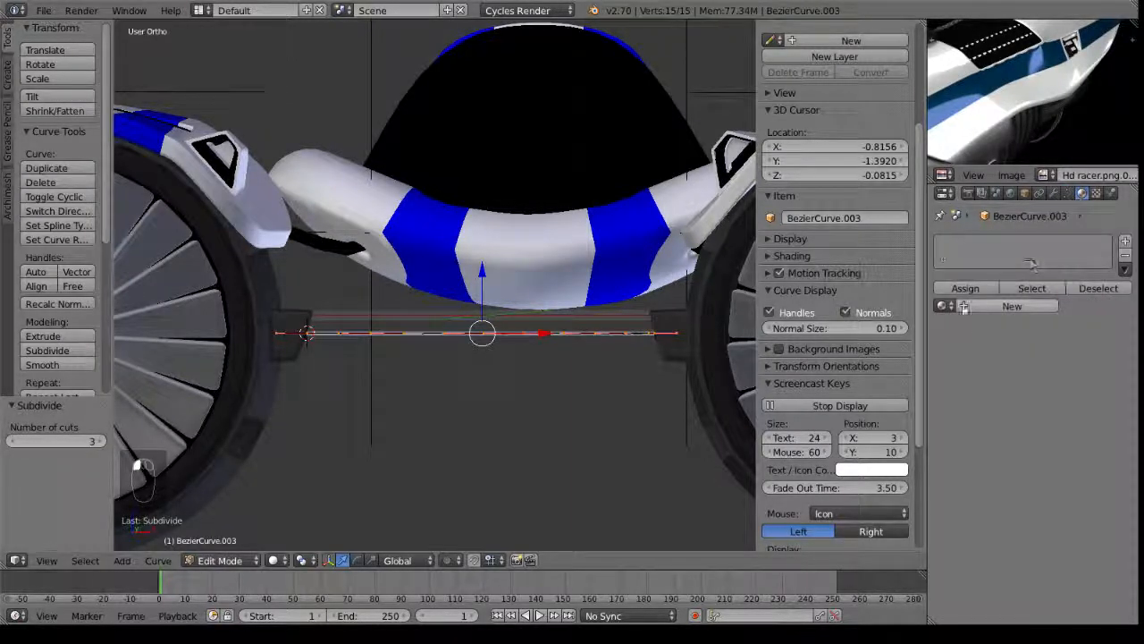
# Add a new material to the curve with an Emission surface shader in magenta.
pyautogui.click(983, 306)
pyautogui.click(1028, 409)
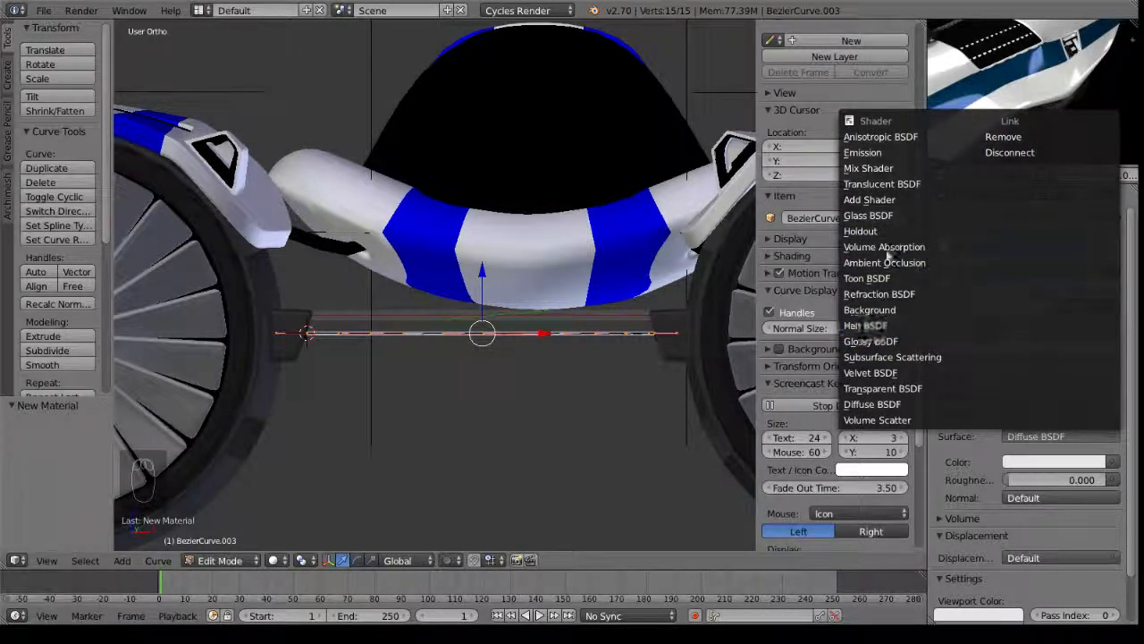
pyautogui.click(865, 152)
pyautogui.click(1054, 461)
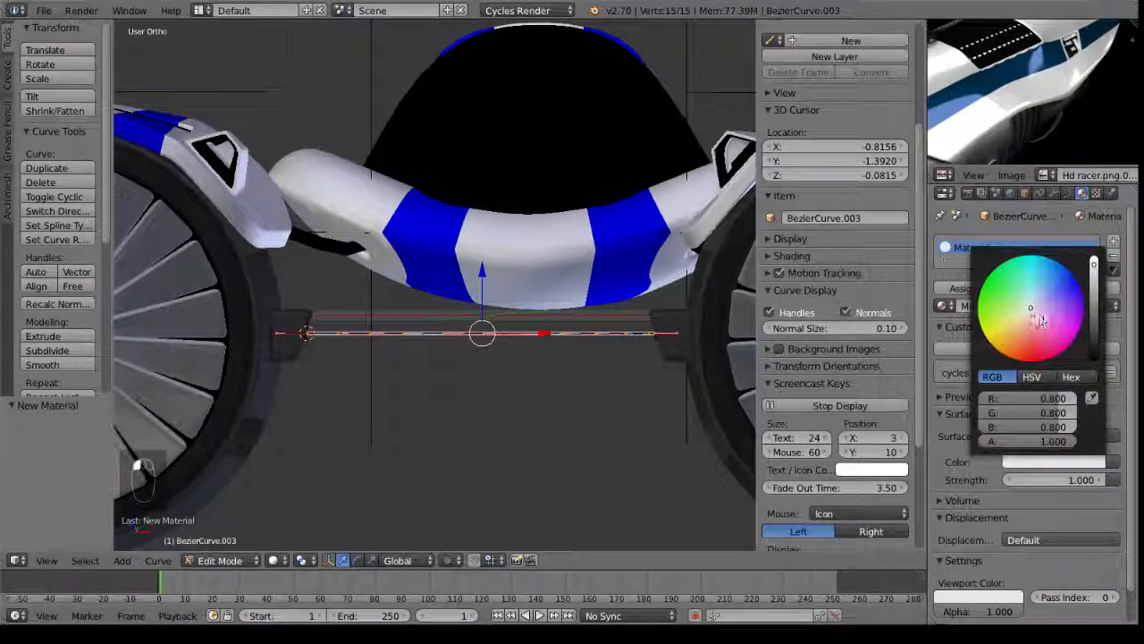
pyautogui.click(1064, 336)
pyautogui.moveTo(511, 385); pyautogui.dragTo(482, 455, button='middle')
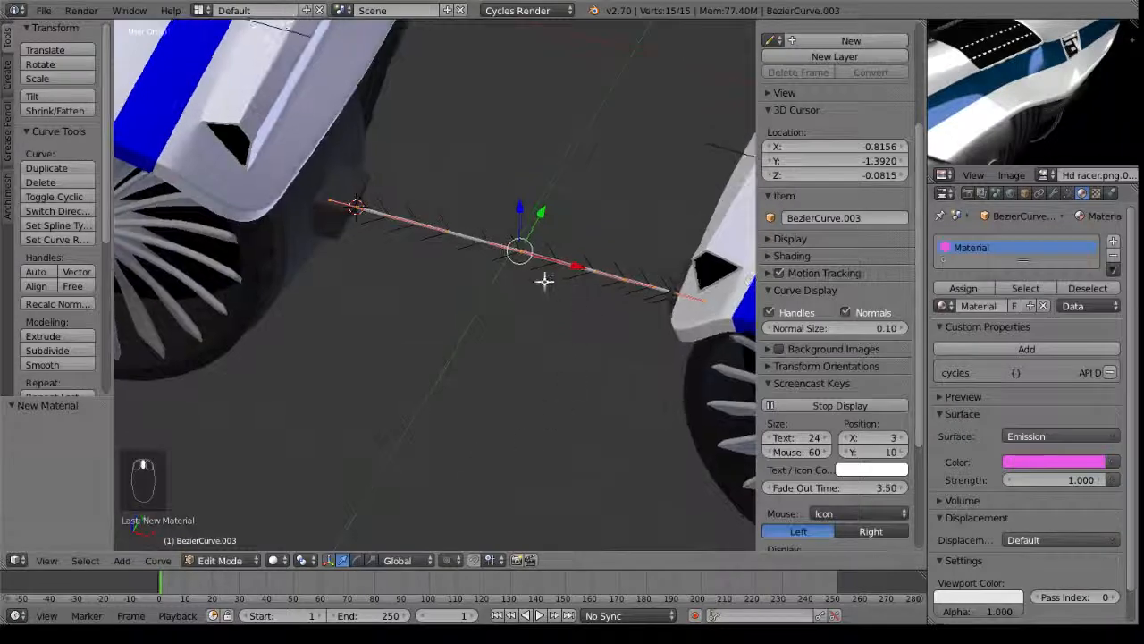
# Raise the curve's middle control point about 0.098 along Z in Edit Mode.
pyautogui.press('Tab')
pyautogui.moveTo(531, 251); pyautogui.dragTo(516, 218, button='middle')
pyautogui.moveTo(500, 453); pyautogui.dragTo(555, 408, button='middle')
pyautogui.scroll(2, 552, 422)
pyautogui.press('Tab')
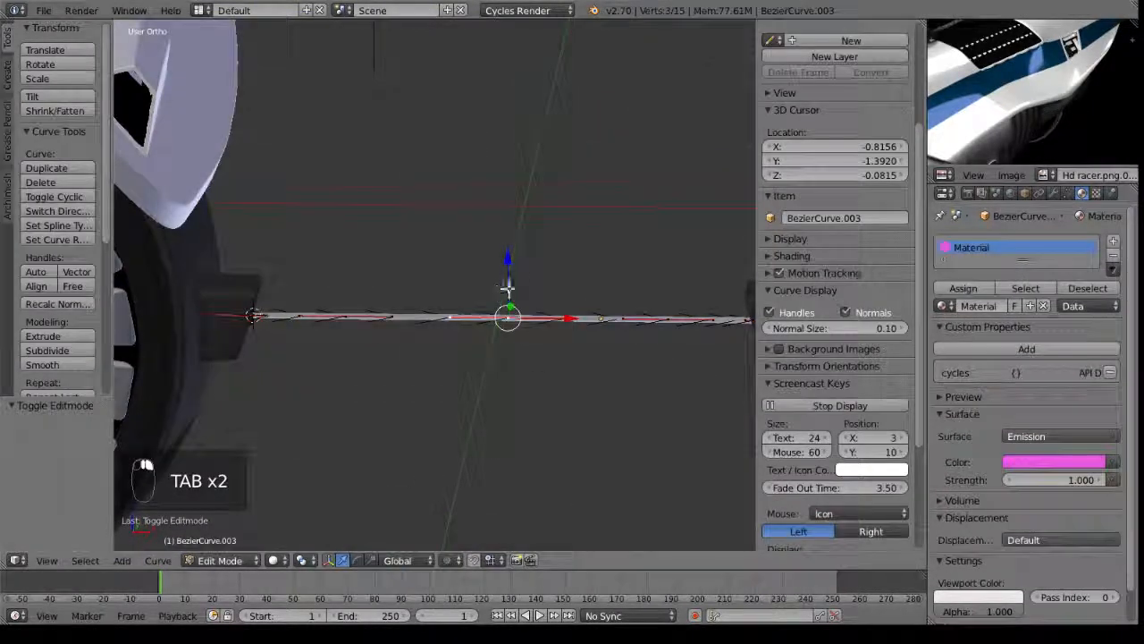
pyautogui.moveTo(515, 280); pyautogui.dragTo(508, 229)
# Lower the control points halfway between the middle and each end along Z, the left one by about 0.205, and return to Object Mode.
pyautogui.rightClick(314, 314)
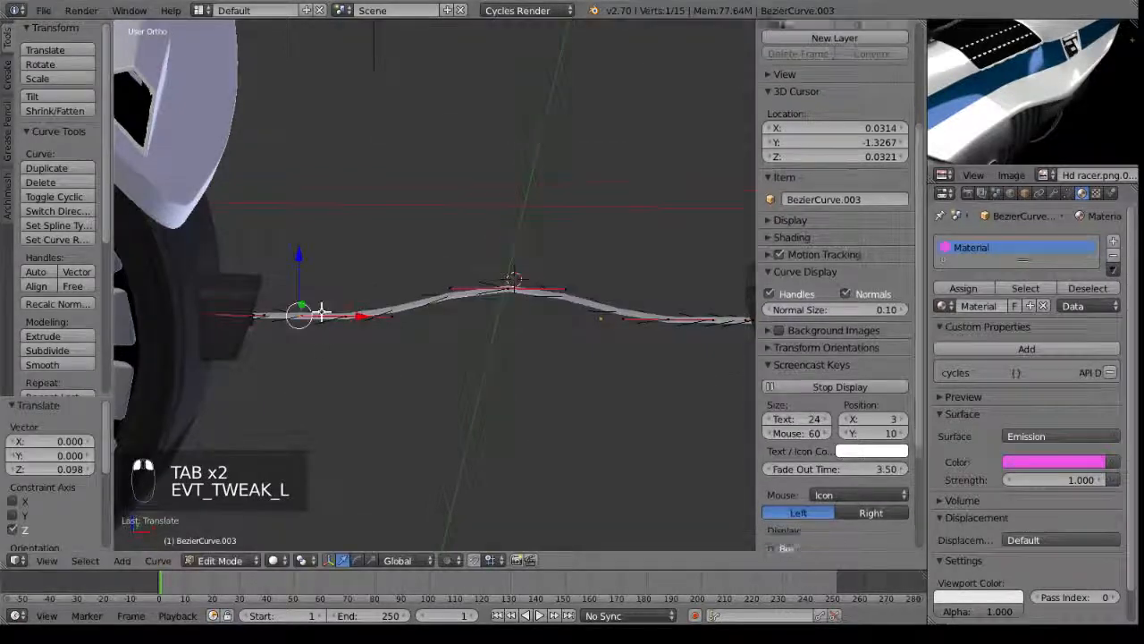
pyautogui.rightClick(345, 316)
pyautogui.moveTo(344, 280); pyautogui.dragTo(373, 358)
pyautogui.rightClick(666, 319)
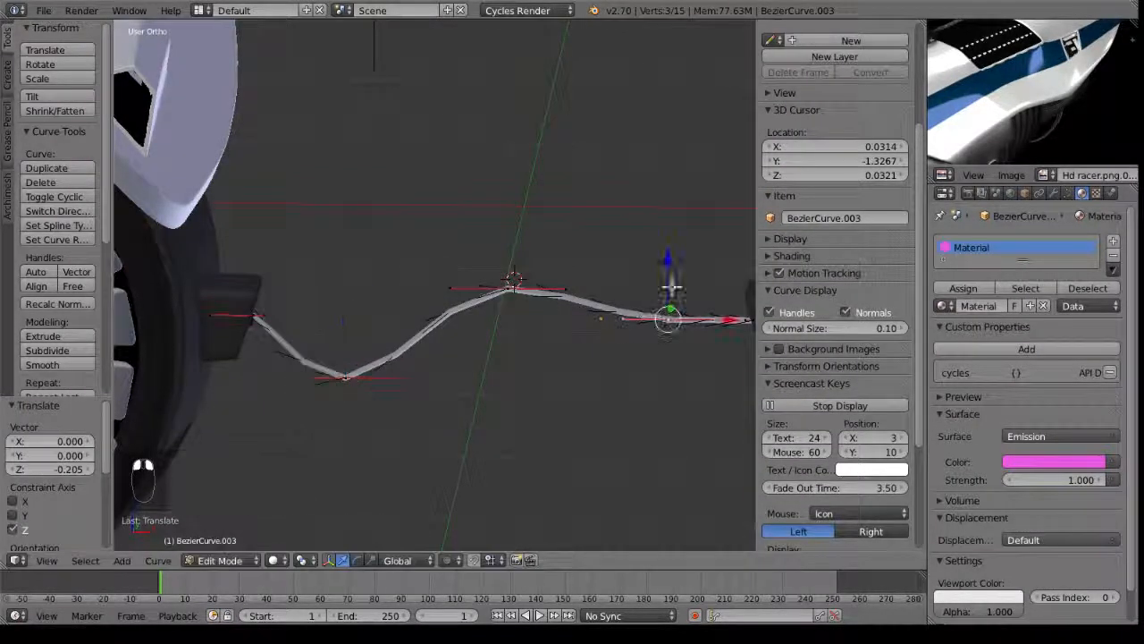
pyautogui.moveTo(671, 284); pyautogui.dragTo(672, 350)
pyautogui.press('Tab')
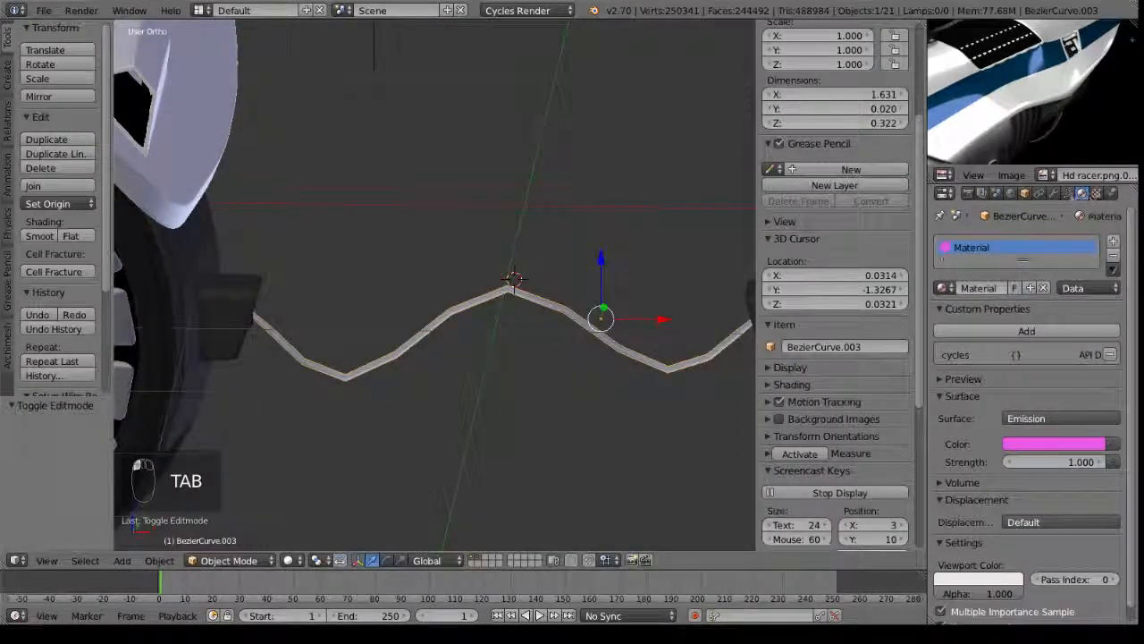
# Smooth the wavy curve by setting its Preview U resolution to 7 and its bevel resolution to 4.
pyautogui.click(1069, 193)
pyautogui.moveTo(1017, 319); pyautogui.dragTo(1094, 394)
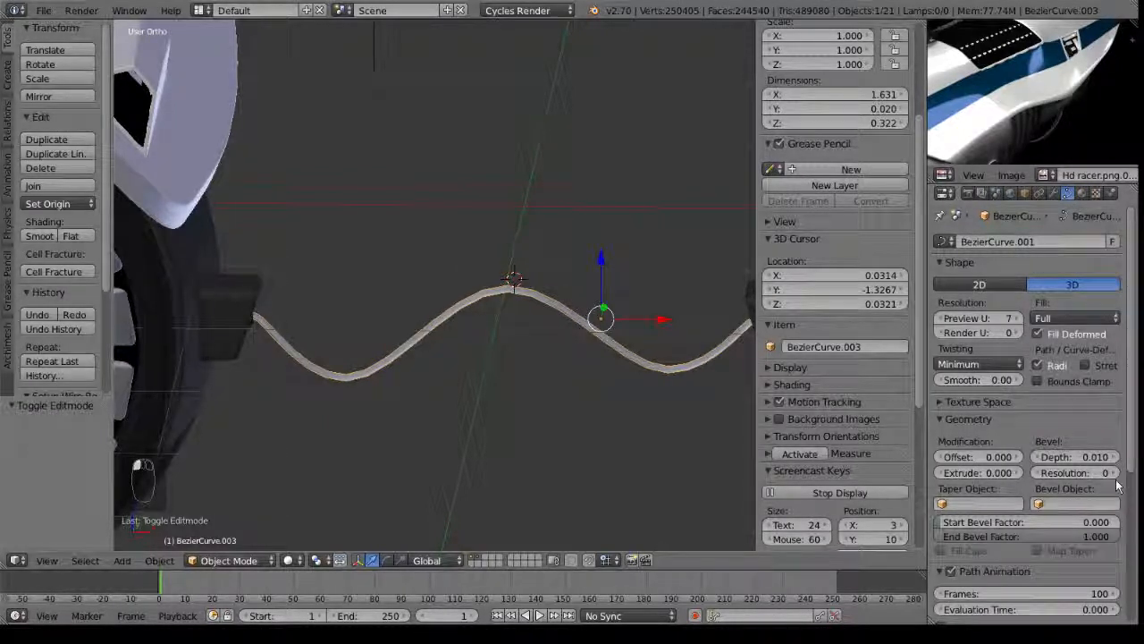
pyautogui.click(1113, 474)
pyautogui.click(1113, 474)
pyautogui.click(1113, 475)
# Align the camera to a view of the gap between the engines, preview the glowing curve in Rendered shading and return to Solid.
pyautogui.moveTo(514, 400)
pyautogui.mouseDown(button='middle')
pyautogui.moveTo(411, 436)
pyautogui.moveTo(515, 408)
pyautogui.moveTo(512, 392)
pyautogui.mouseUp(button='middle')
pyautogui.scroll(-3, 415, 432)
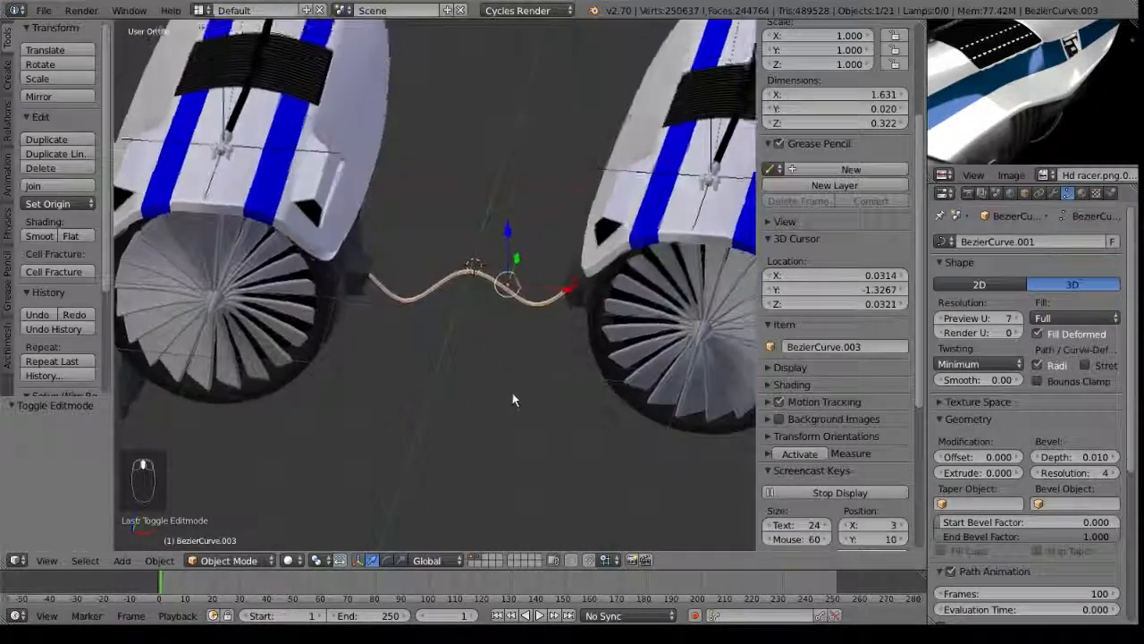
pyautogui.press('ctrl+alt+KP_0')
pyautogui.scroll(3, 531, 407)
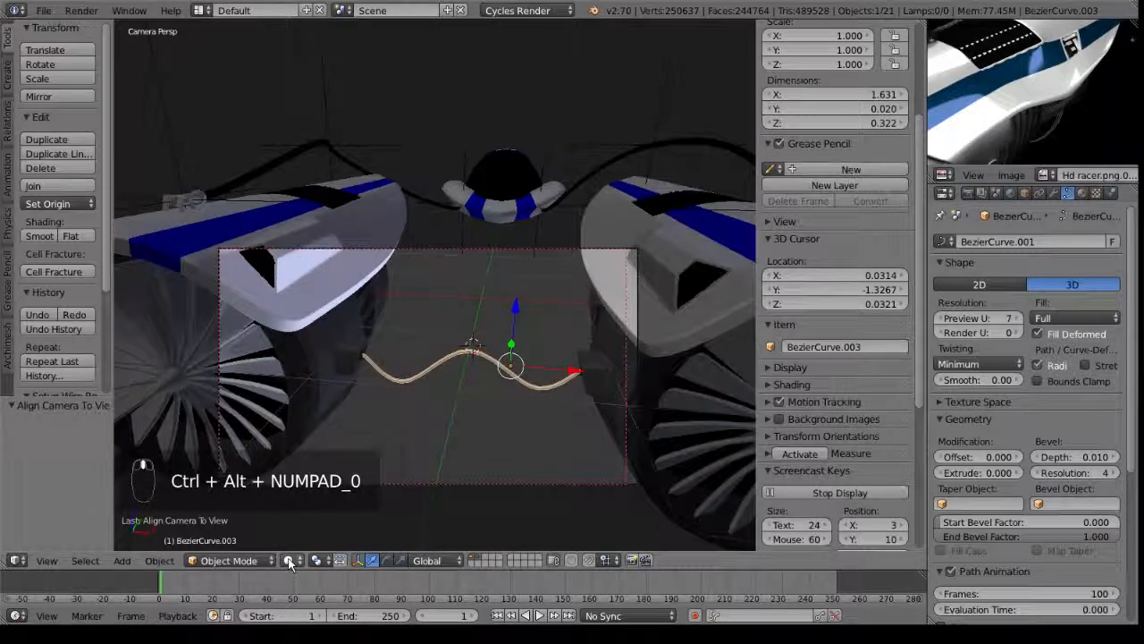
pyautogui.click(288, 560)
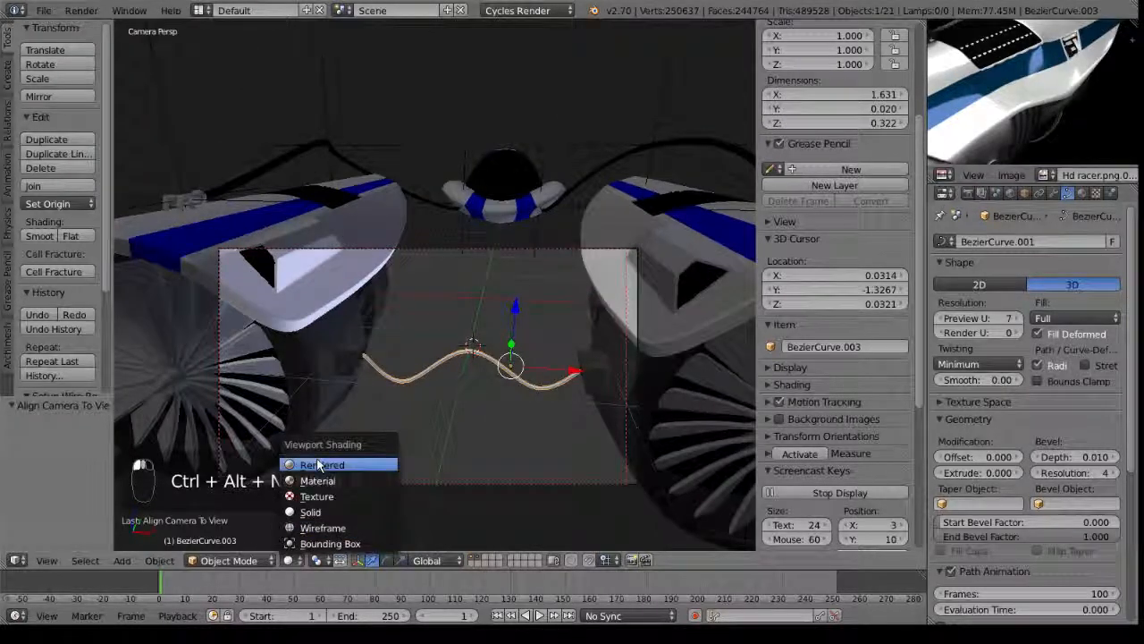
pyautogui.click(320, 466)
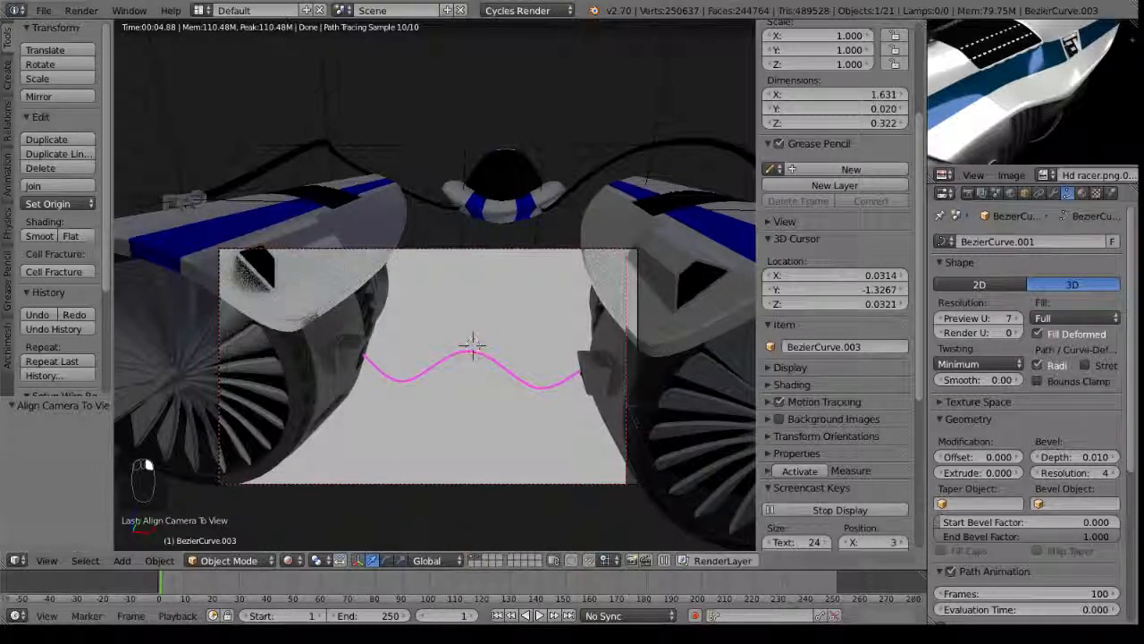
pyautogui.click(289, 560)
pyautogui.click(309, 517)
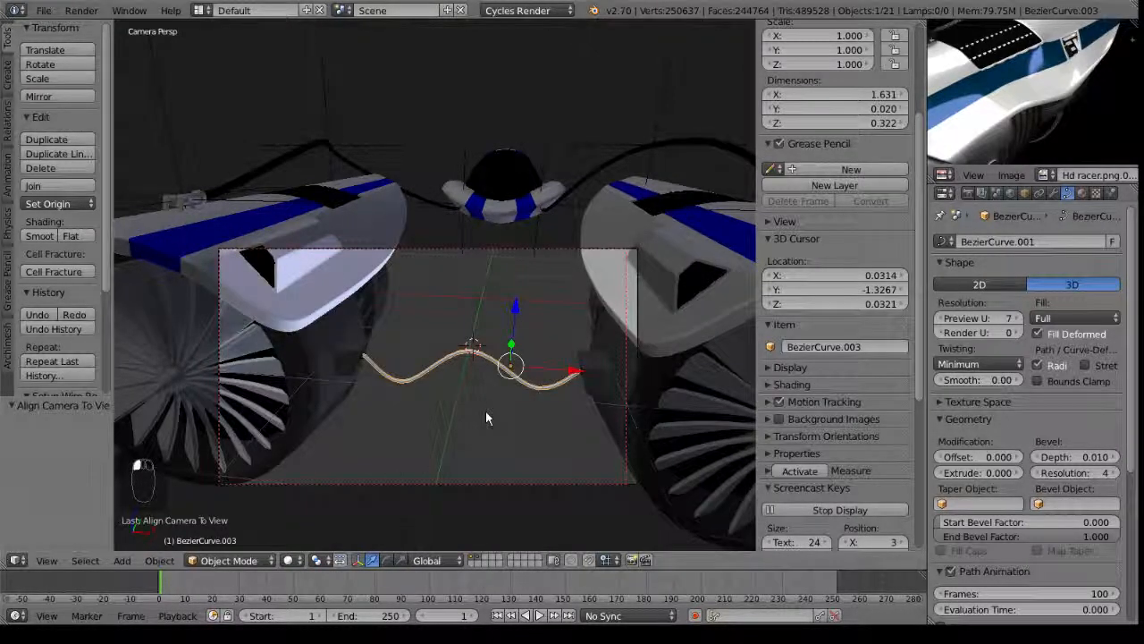
# Change the emission colour of the curve's material to blue.
pyautogui.press('KP_1')
pyautogui.click(1080, 193)
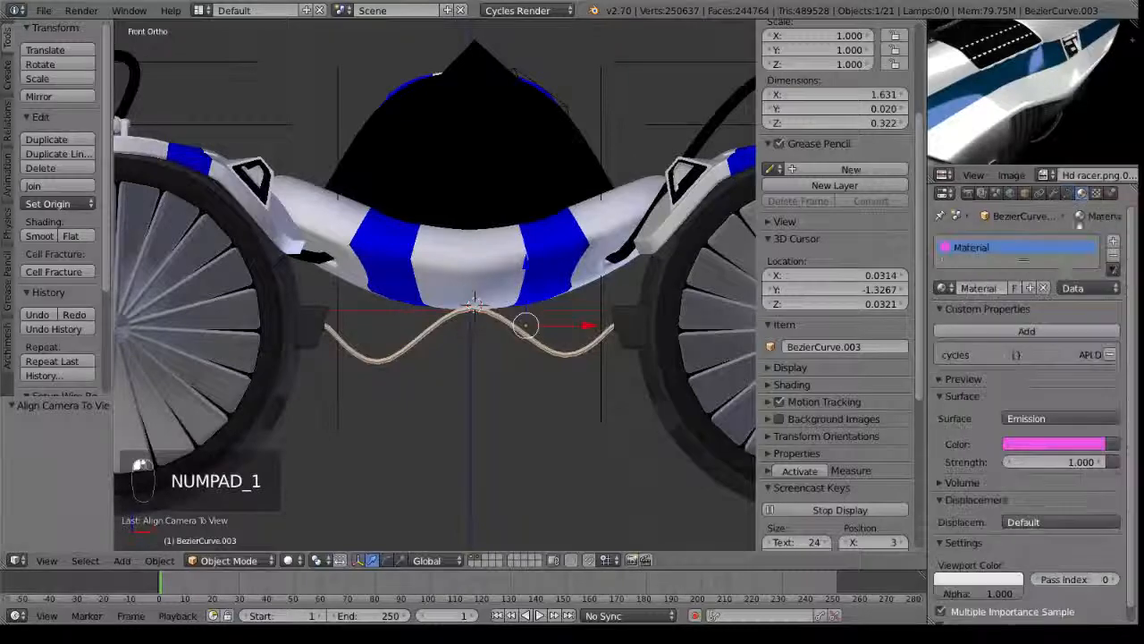
pyautogui.click(1055, 444)
pyautogui.click(1073, 257)
pyautogui.moveTo(1078, 263); pyautogui.dragTo(1079, 271)
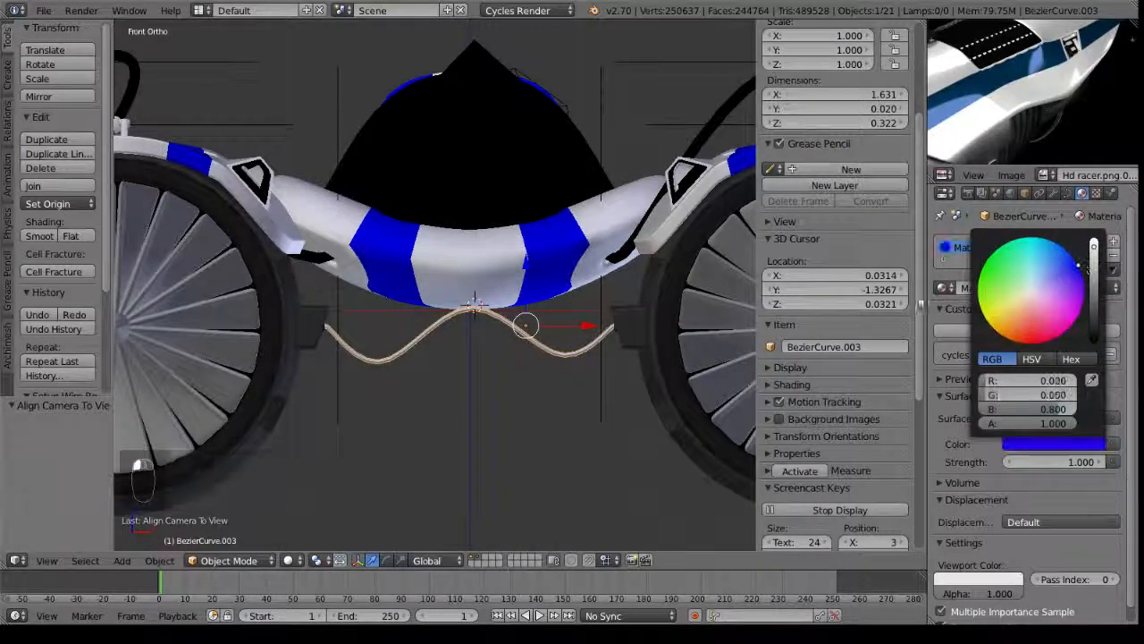
# Set the pivot point to 3D Cursor, duplicate the wavy curve in place and rotate the copy -180° in the right side view.
pyautogui.keyDown('shift'); pyautogui.moveTo(497, 347); pyautogui.dragTo(434, 379, button='middle'); pyautogui.keyUp('shift')
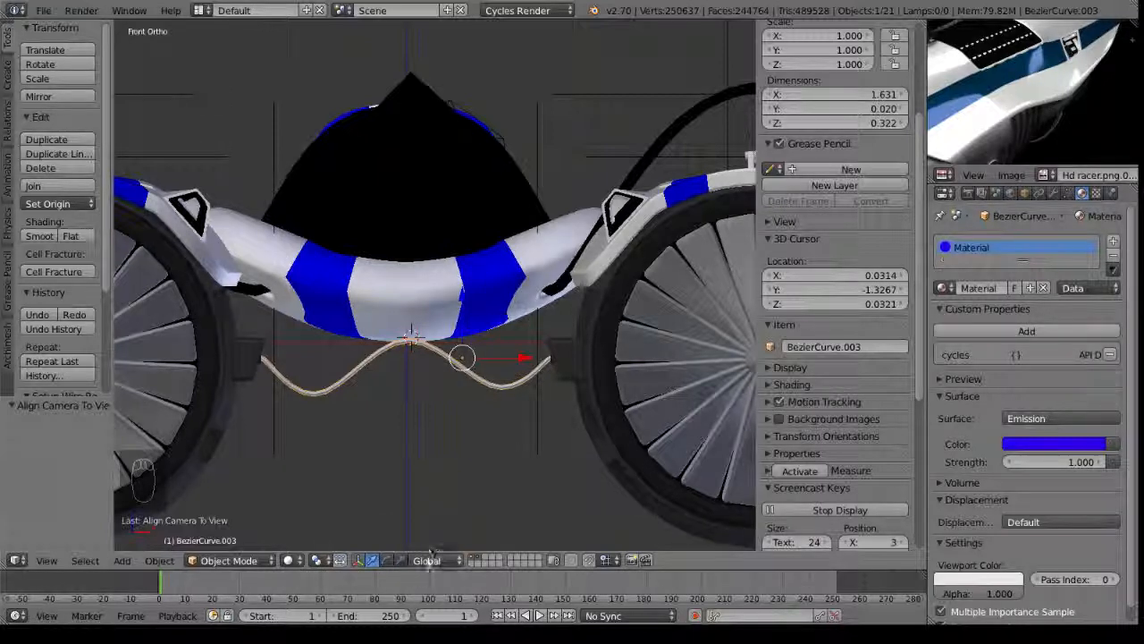
pyautogui.click(355, 563)
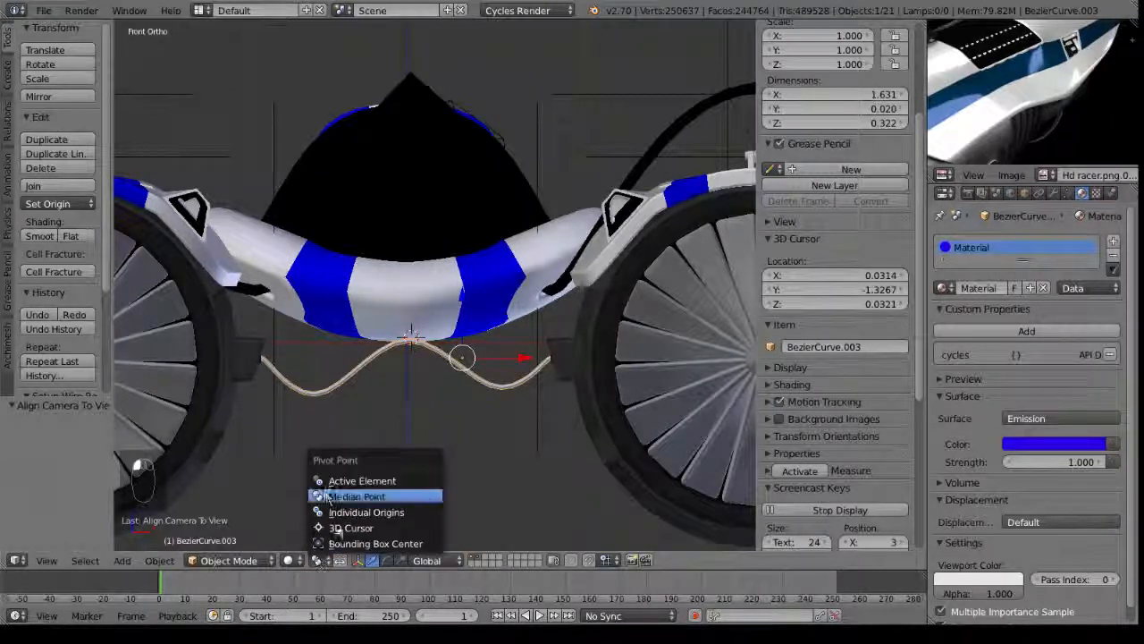
pyautogui.click(322, 529)
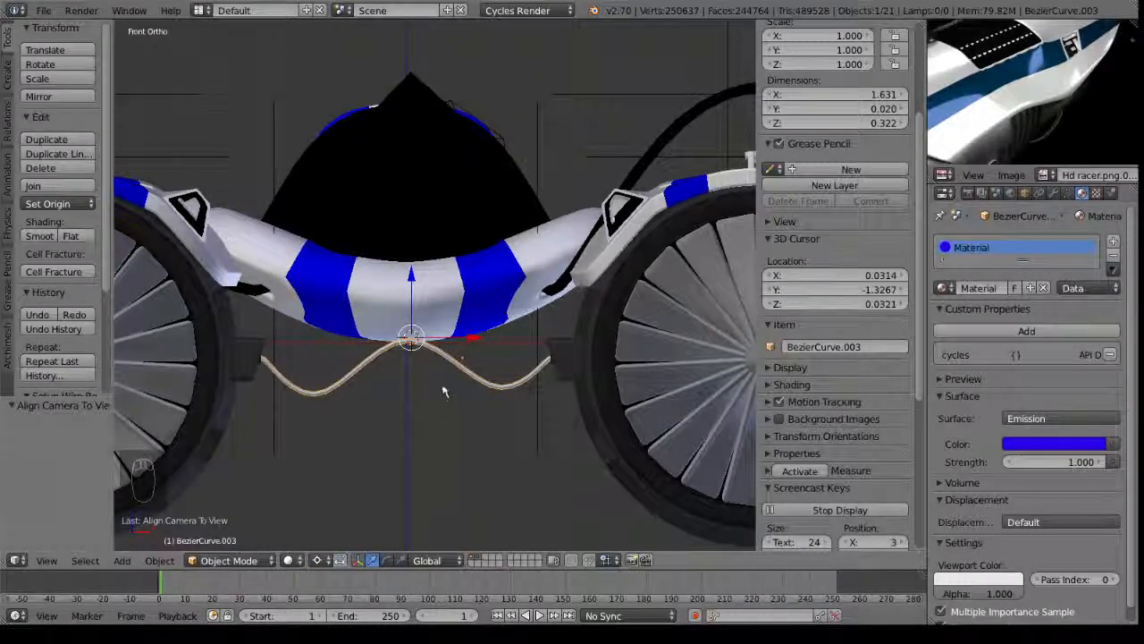
pyautogui.hotkey('shift', 'd')
pyautogui.press('KP_3')
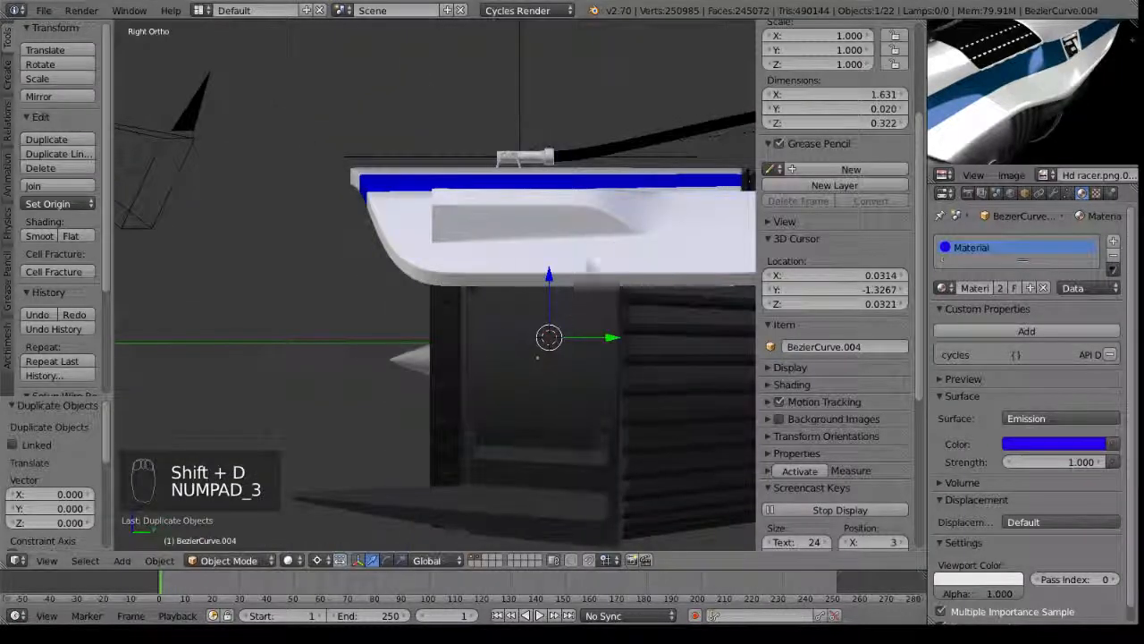
pyautogui.press('r')
pyautogui.click(577, 411)
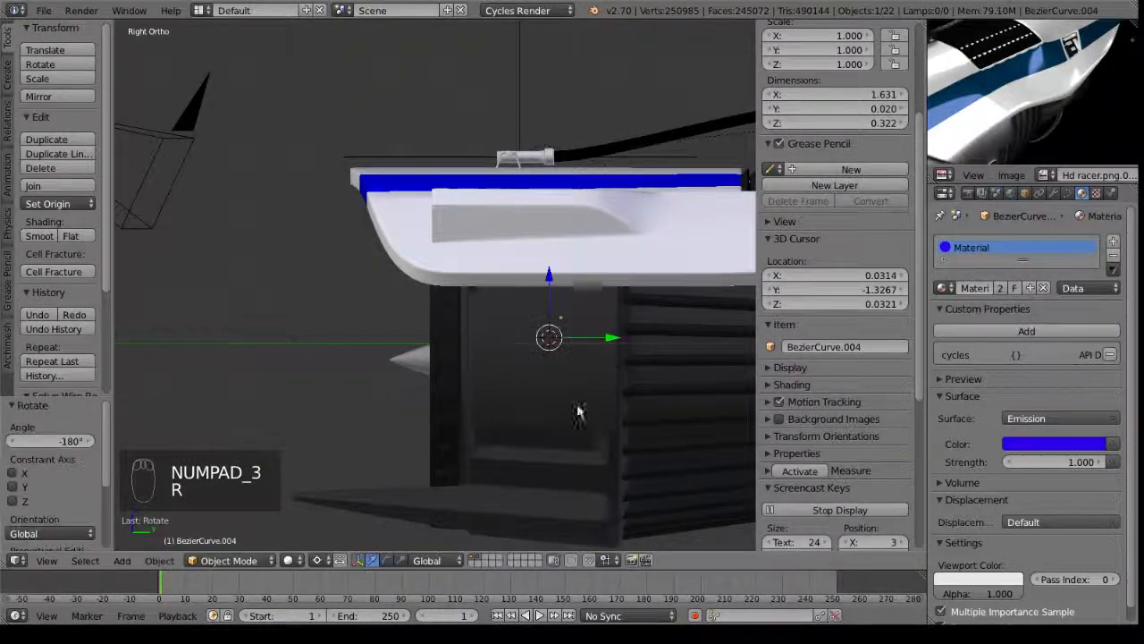
# Undo the last rotation of the wavy curve and snap the 3D cursor to the curve's middle control point.
pyautogui.moveTo(577, 411)
pyautogui.mouseDown(button='middle')
pyautogui.moveTo(564, 479)
pyautogui.moveTo(587, 434)
pyautogui.moveTo(488, 429)
pyautogui.moveTo(569, 439)
pyautogui.moveTo(586, 429)
pyautogui.mouseUp(button='middle')
pyautogui.hotkey('ctrl', 'z')
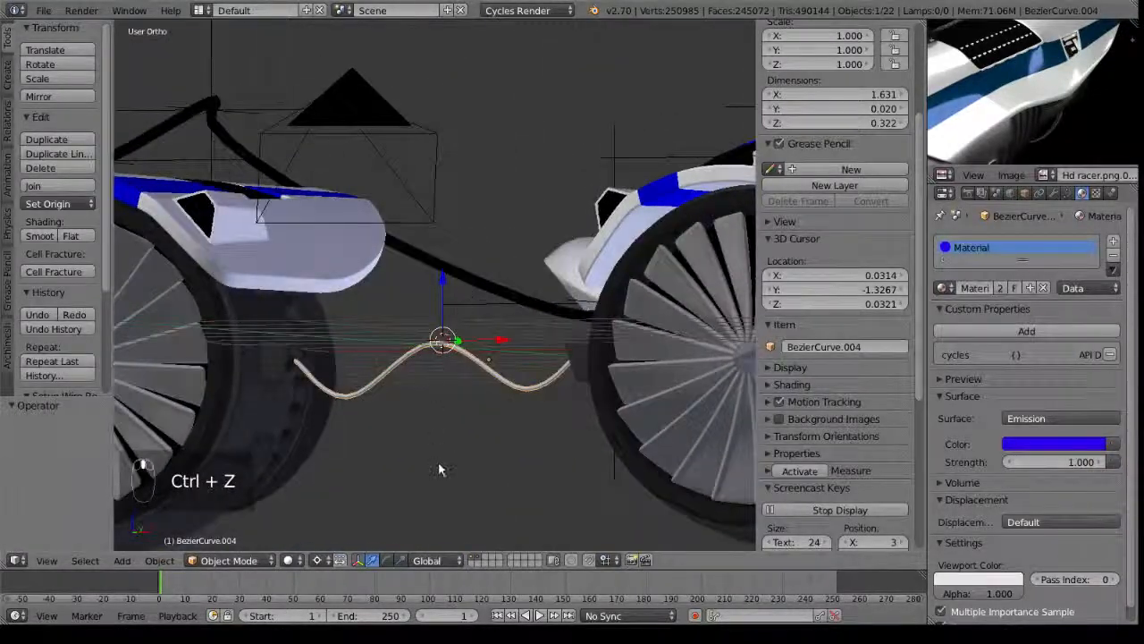
pyautogui.moveTo(438, 469); pyautogui.dragTo(439, 347, button='middle')
pyautogui.press('Tab')
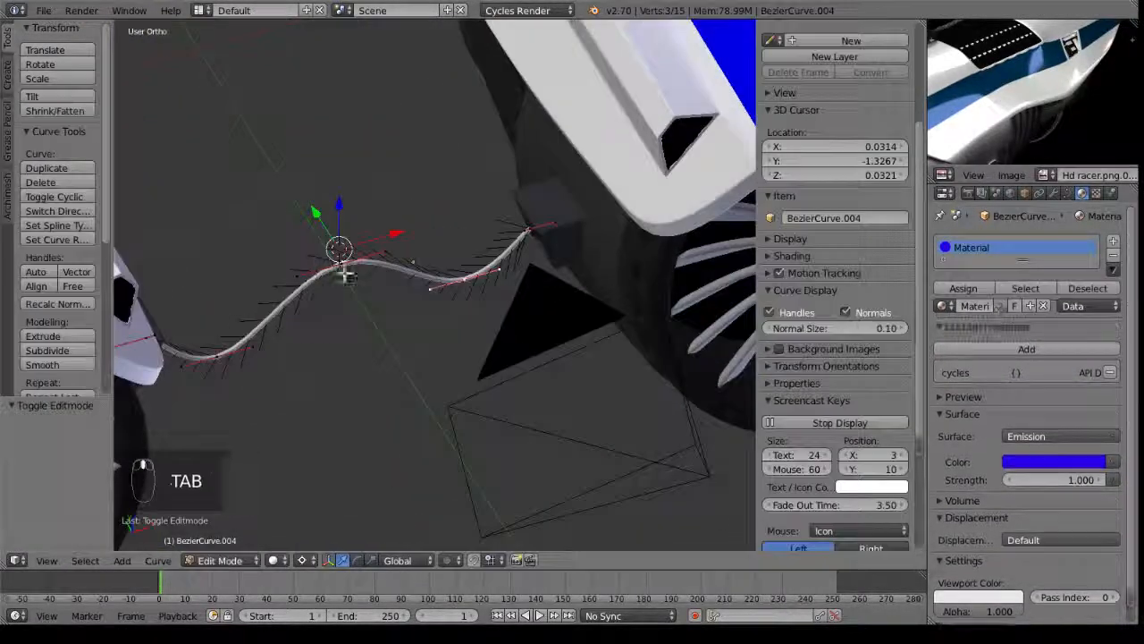
pyautogui.hotkey('shift', 's')
pyautogui.click(345, 280)
pyautogui.press('Tab')
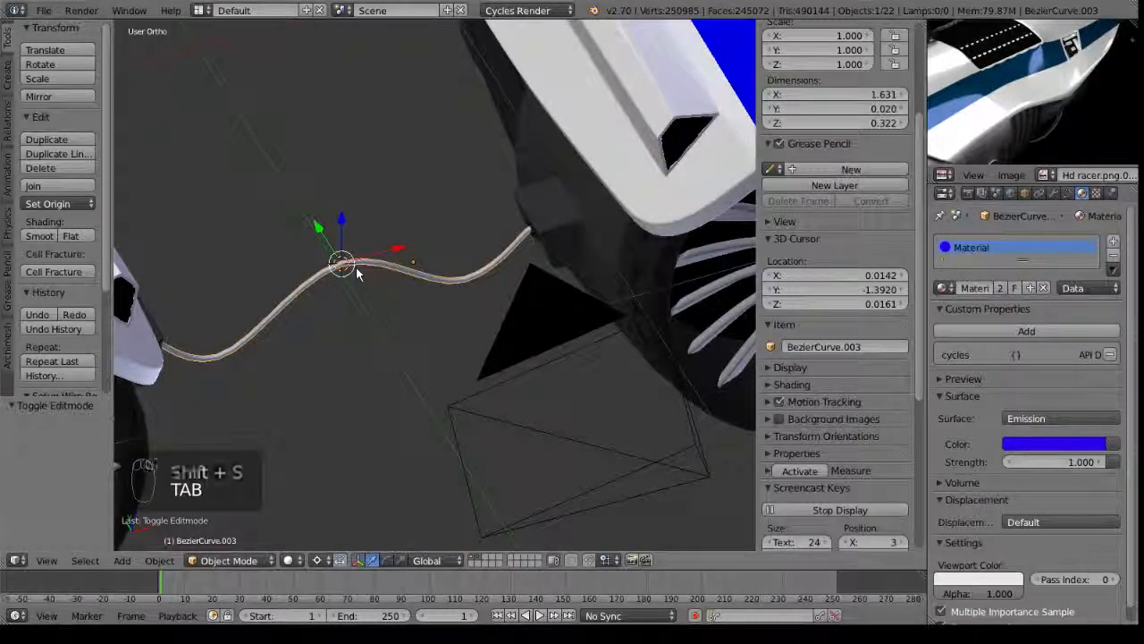
# Rotate one of the two overlapping wavy curves -180° around the 3D cursor in the right side view.
pyautogui.press('KP_3')
pyautogui.write('r1')
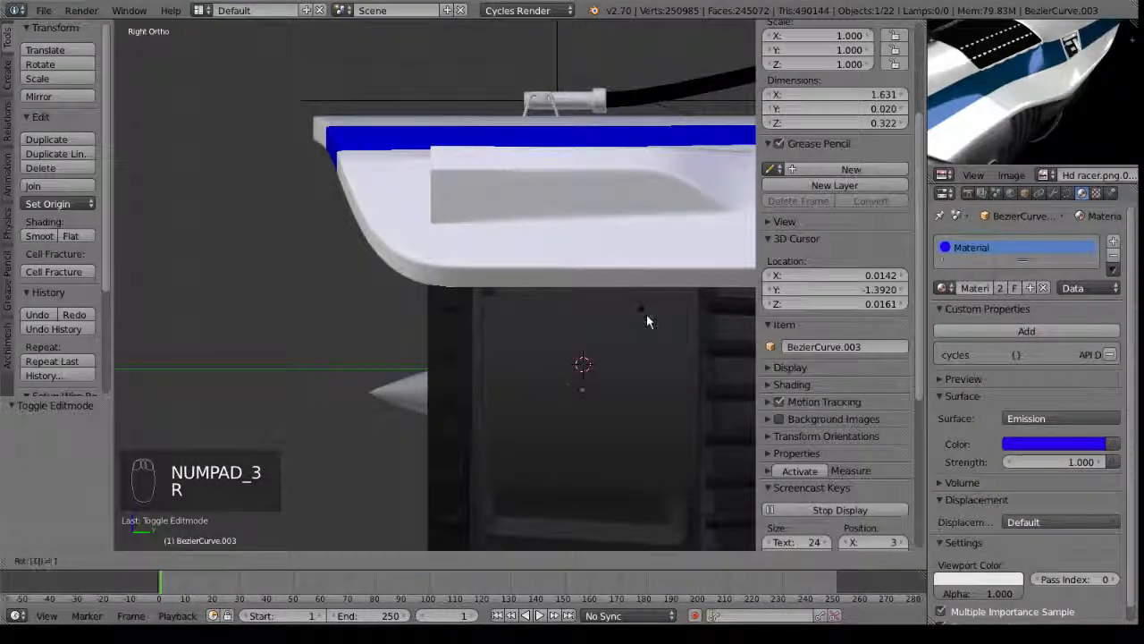
pyautogui.write('80')
pyautogui.press('Return')
pyautogui.moveTo(621, 364); pyautogui.dragTo(745, 421, button='middle')
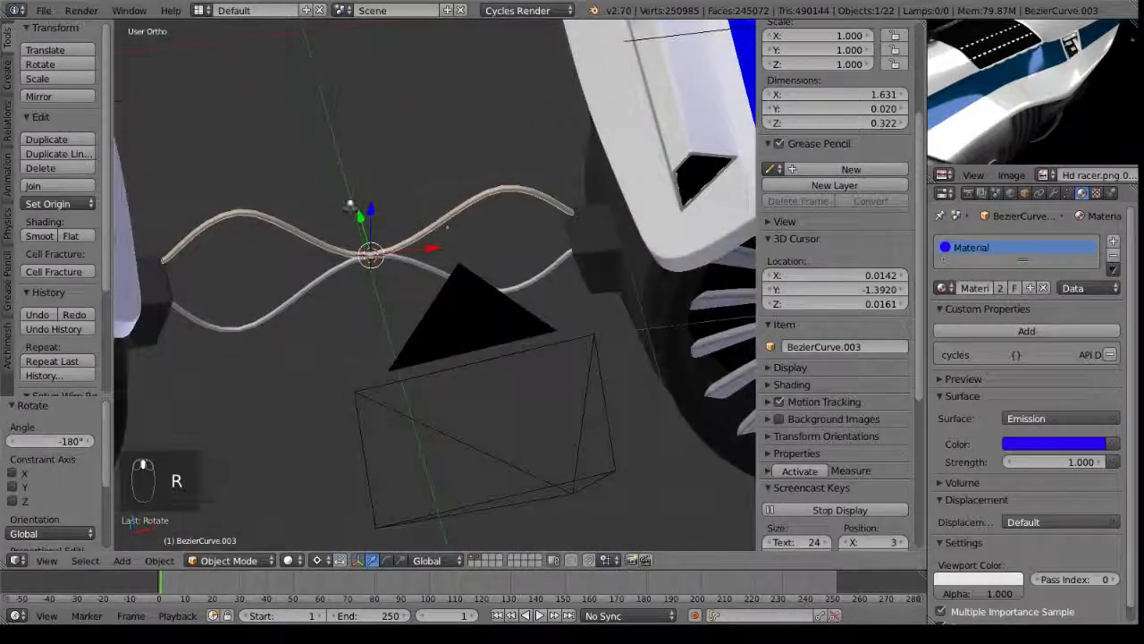
# Move the rotated curve about -0.2 along Z so its ends meet those of the other wavy curve.
pyautogui.moveTo(350, 206); pyautogui.dragTo(323, 106, button='middle')
pyautogui.press('g')
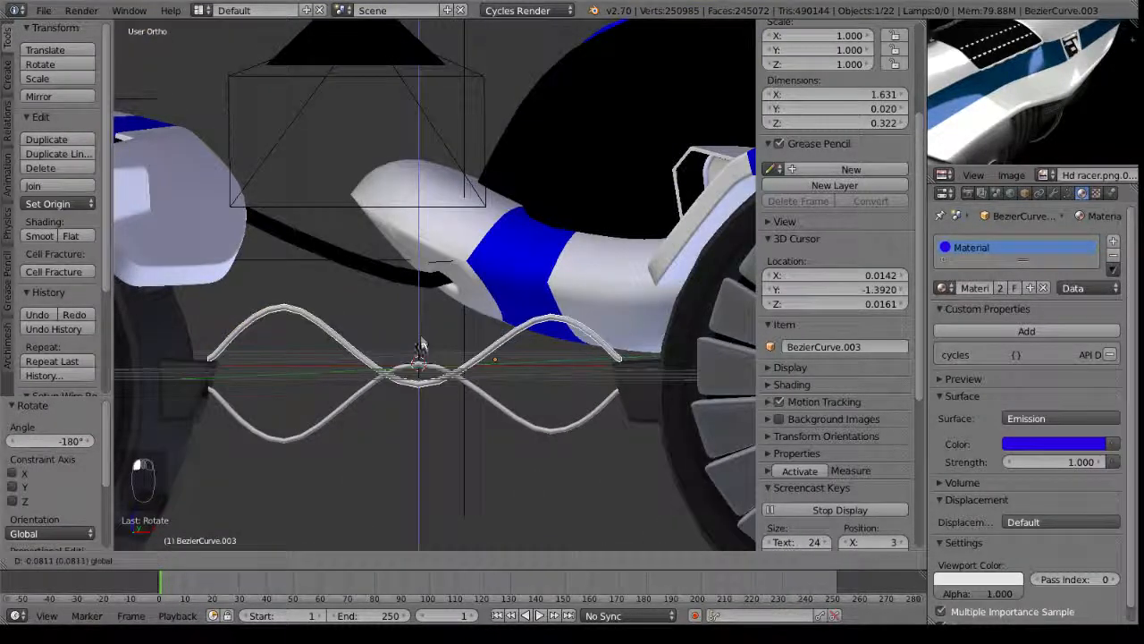
pyautogui.press('z')
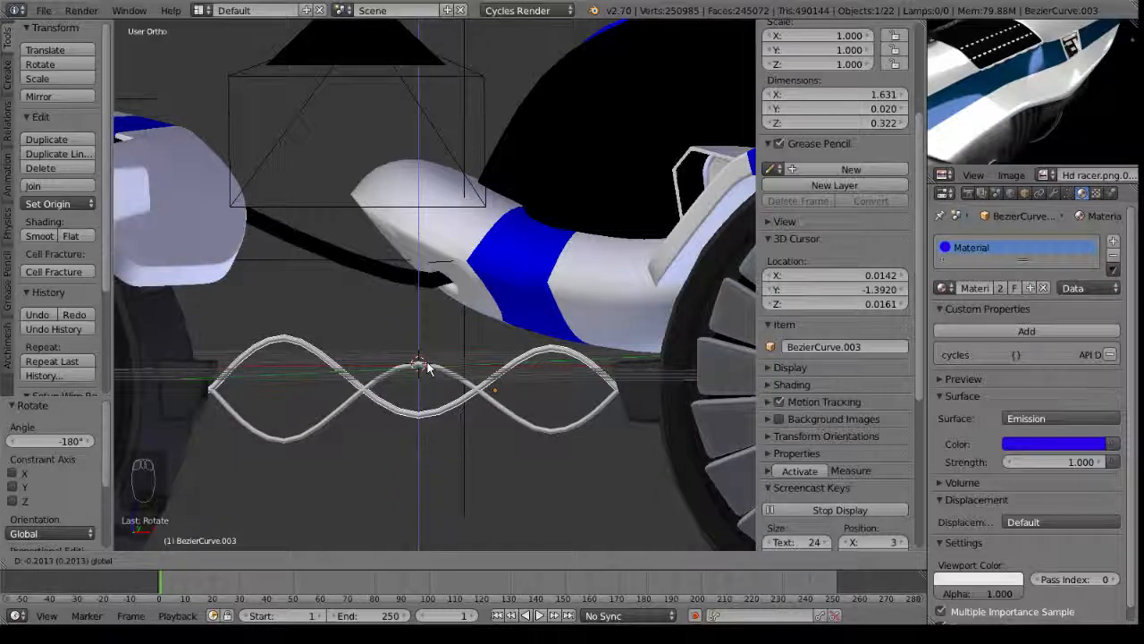
pyautogui.click(427, 367)
# Select both wavy curves, duplicate the pair in place and switch to the rotate manipulator.
pyautogui.keyDown('shift'); pyautogui.rightClick(426, 387); pyautogui.keyUp('shift')
pyautogui.moveTo(449, 414); pyautogui.dragTo(390, 565, button='middle')
pyautogui.hotkey('shift', 'd')
pyautogui.rightClick(508, 286)
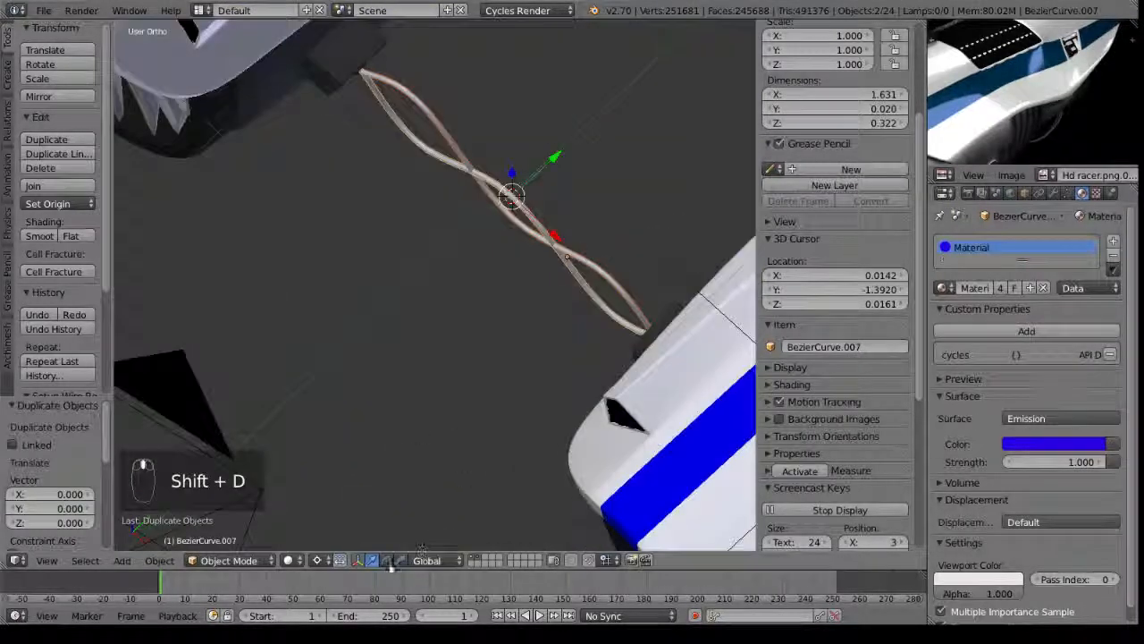
pyautogui.click(387, 560)
# Try to rotate the duplicated curve pair, including about -41° around the X axis, and undo the attempts.
pyautogui.moveTo(479, 219); pyautogui.dragTo(539, 230)
pyautogui.hotkey('ctrl', 'z')
pyautogui.moveTo(519, 224)
pyautogui.mouseDown(button='middle')
pyautogui.moveTo(401, 332)
pyautogui.moveTo(362, 285)
pyautogui.moveTo(527, 231)
pyautogui.mouseUp(button='middle')
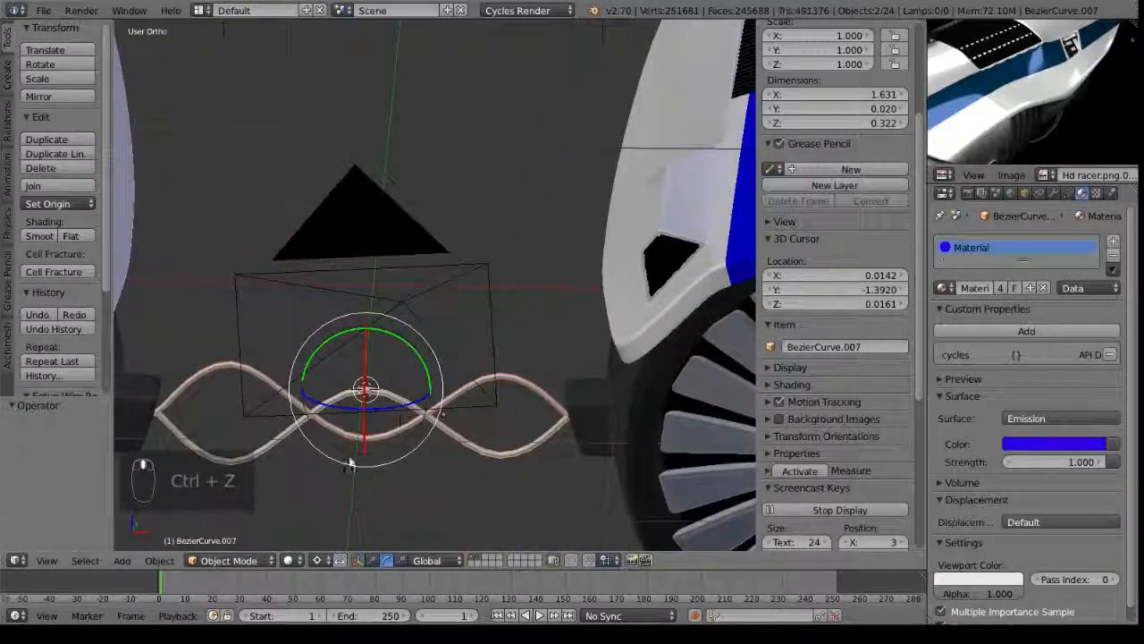
pyautogui.hotkey('shift', 's')
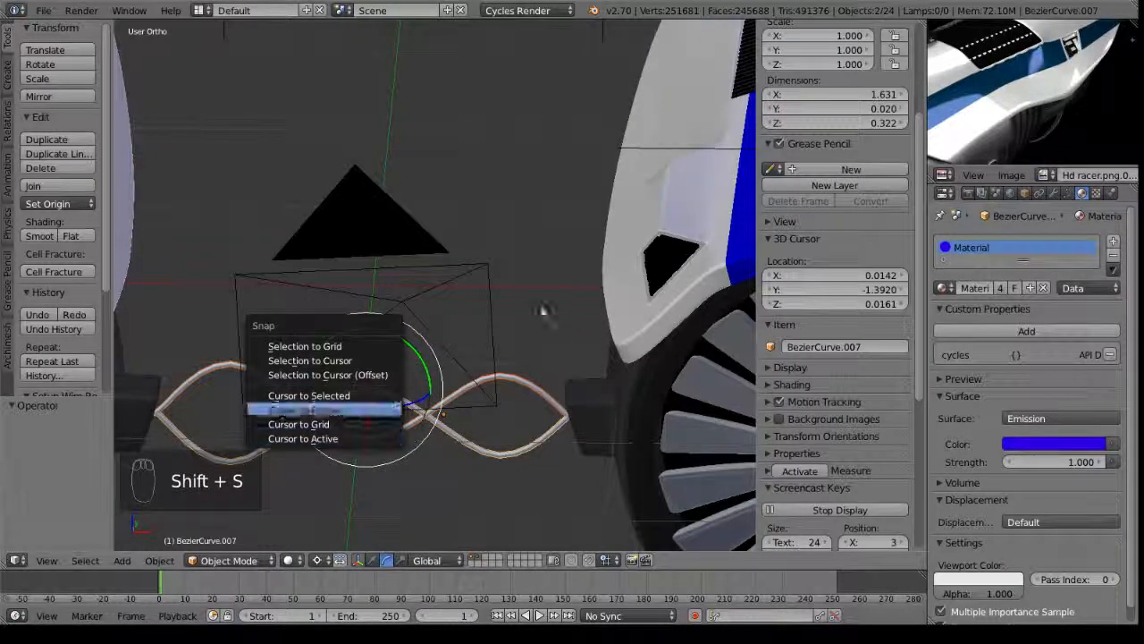
pyautogui.click(382, 395)
pyautogui.moveTo(365, 379); pyautogui.dragTo(368, 291)
pyautogui.moveTo(421, 377); pyautogui.dragTo(469, 345, button='middle')
pyautogui.press('r')
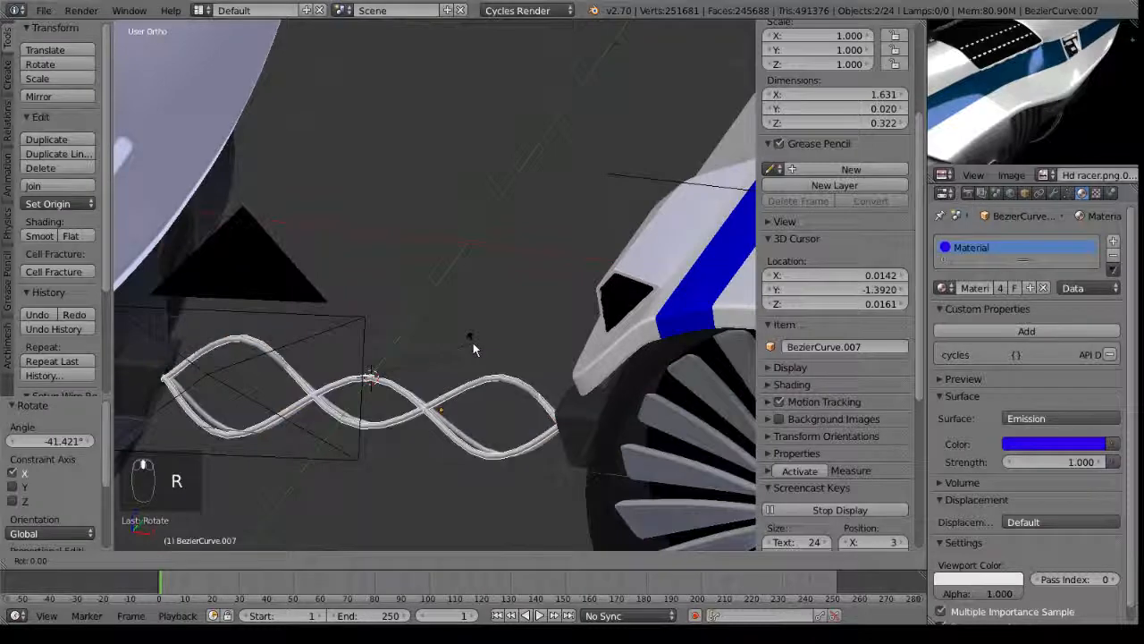
pyautogui.rightClick(463, 364)
pyautogui.moveTo(445, 384); pyautogui.dragTo(597, 400, button='middle')
pyautogui.hotkey('ctrl', 'z')
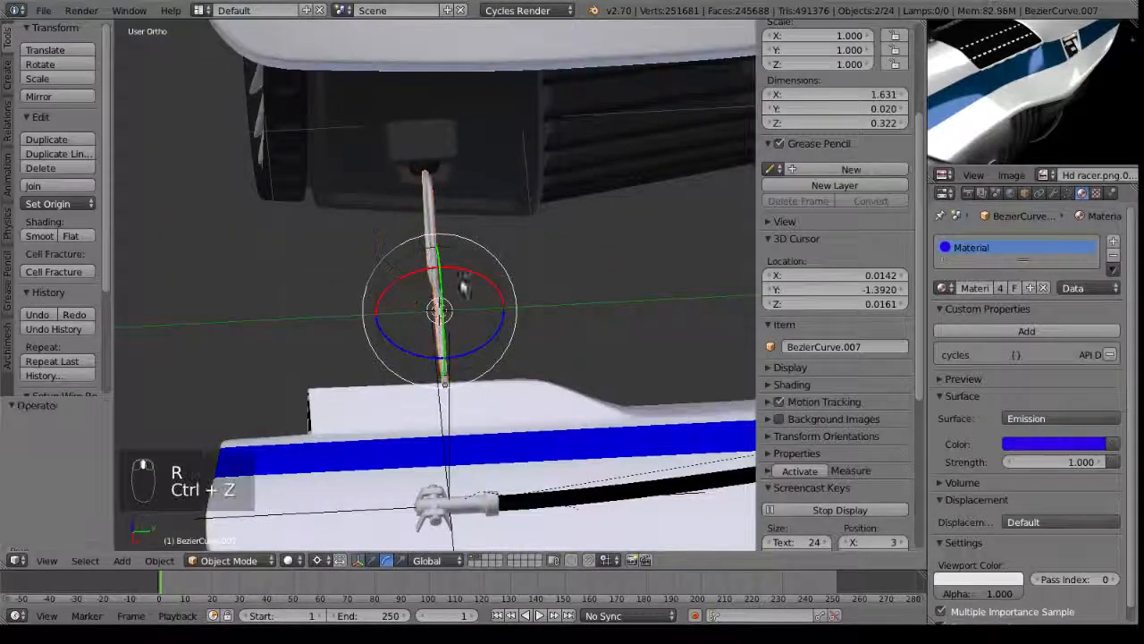
# Rotate the duplicated pair about -81.5° around X, then shift it along Y and about -0.082 along Z onto the original pair.
pyautogui.moveTo(406, 280); pyautogui.dragTo(481, 263)
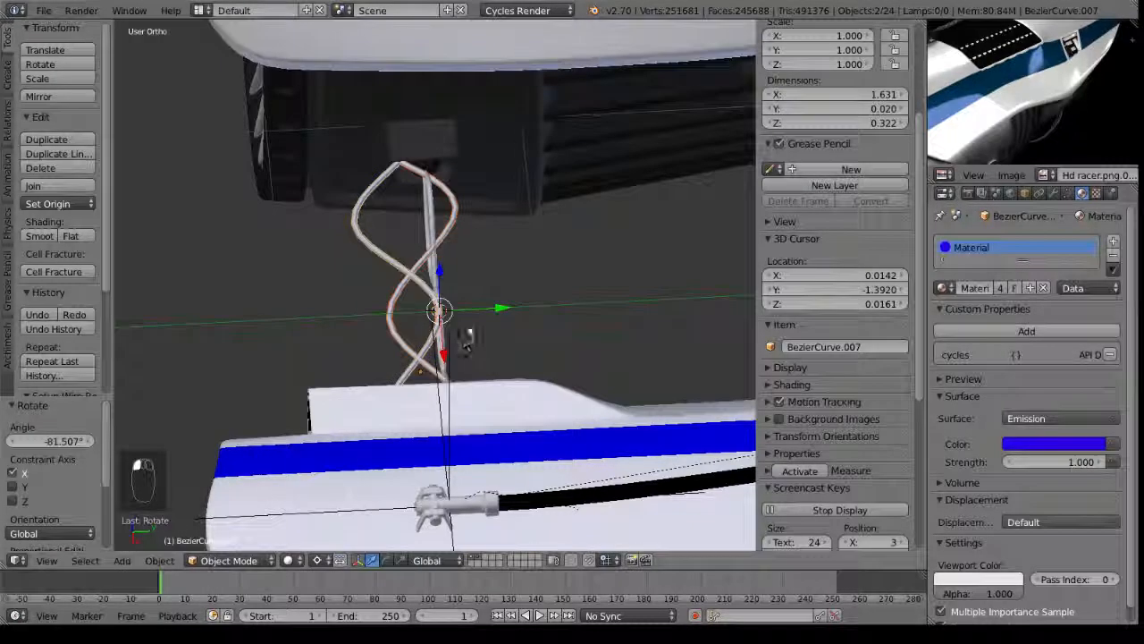
pyautogui.moveTo(503, 306); pyautogui.dragTo(549, 286)
pyautogui.moveTo(549, 286); pyautogui.dragTo(418, 365, button='middle')
pyautogui.moveTo(366, 339); pyautogui.dragTo(366, 382)
pyautogui.moveTo(366, 383); pyautogui.dragTo(439, 361, button='middle')
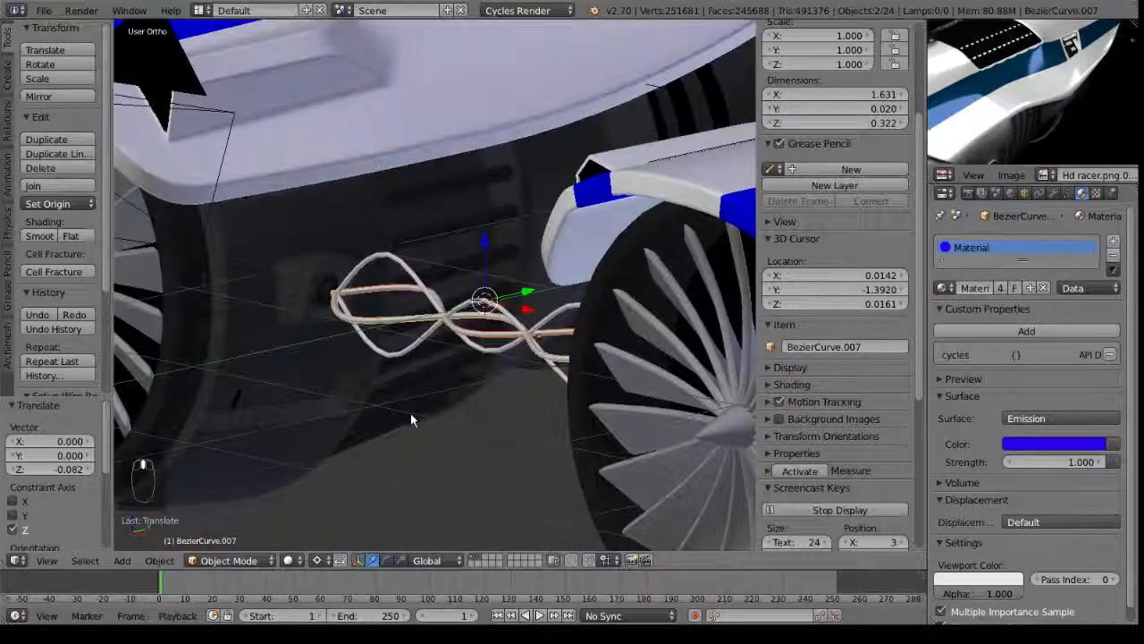
# Align the camera to the view of the intertwined curves, preview them in Rendered shading and return to Solid.
pyautogui.press('ctrl+alt+KP_0')
pyautogui.press('F12')
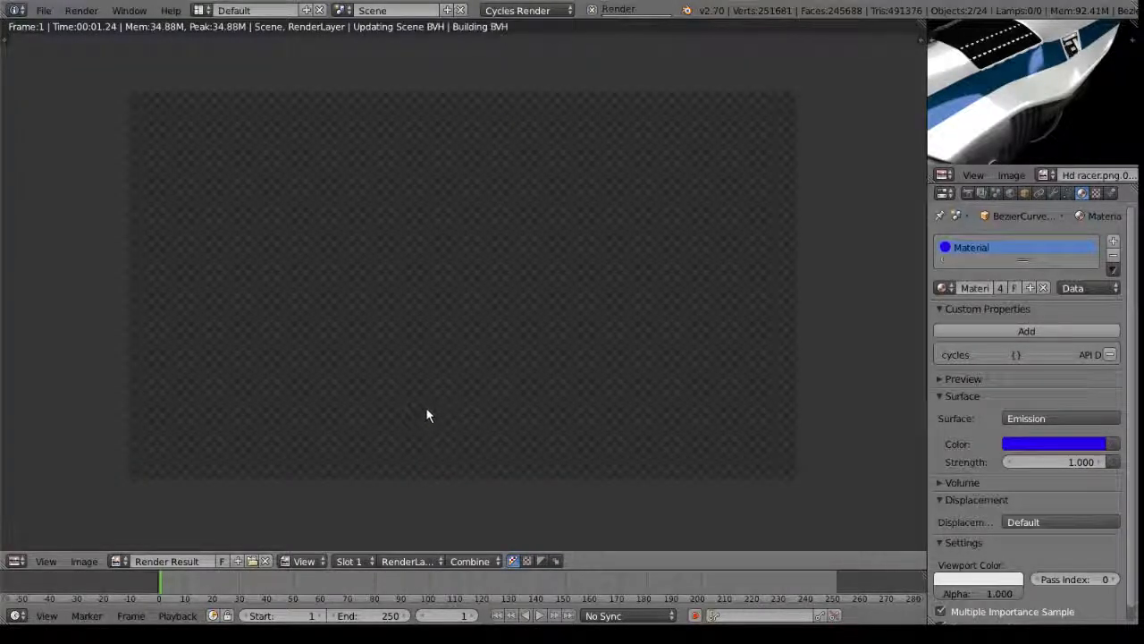
pyautogui.press('Escape')
pyautogui.click(287, 559)
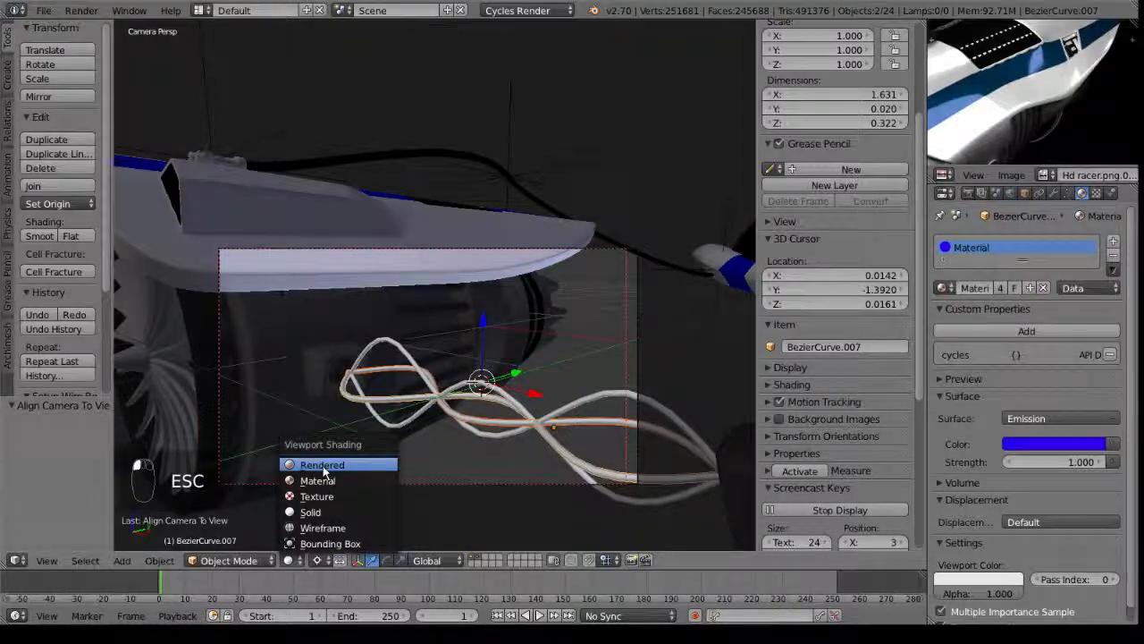
pyautogui.click(323, 465)
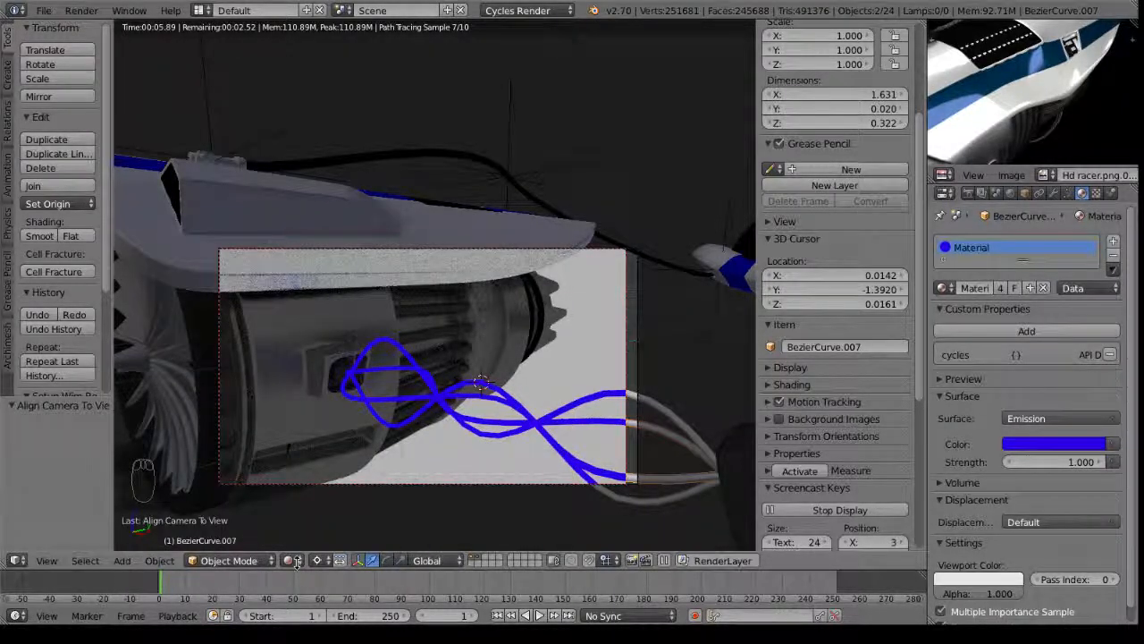
pyautogui.click(293, 561)
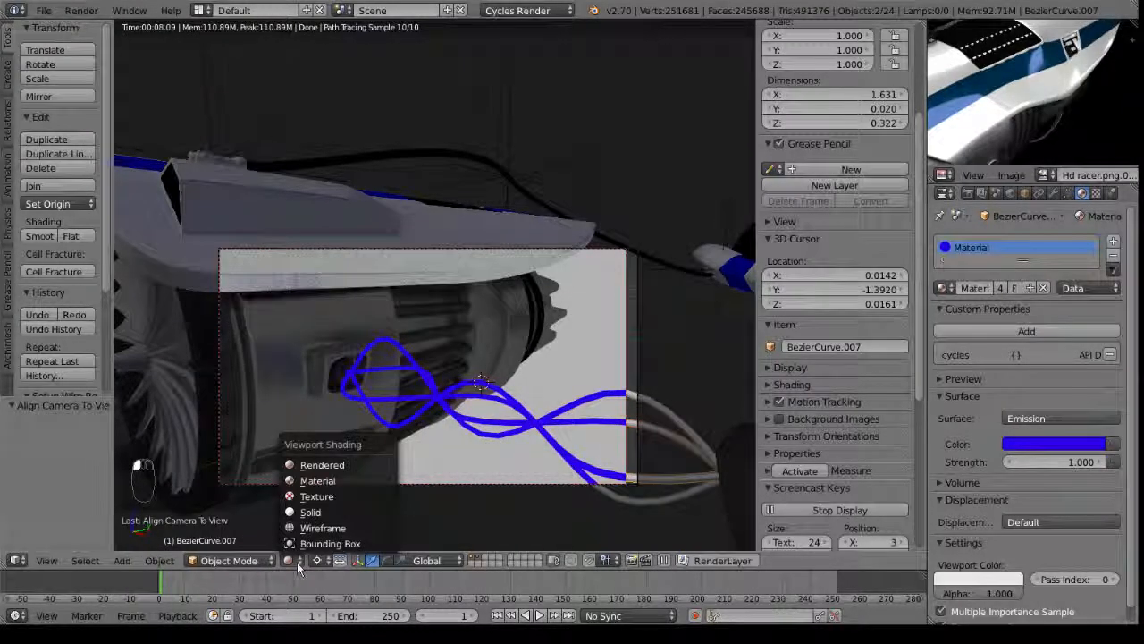
pyautogui.click(315, 517)
pyautogui.moveTo(503, 333); pyautogui.dragTo(411, 388, button='middle')
pyautogui.scroll(-3, 411, 388)
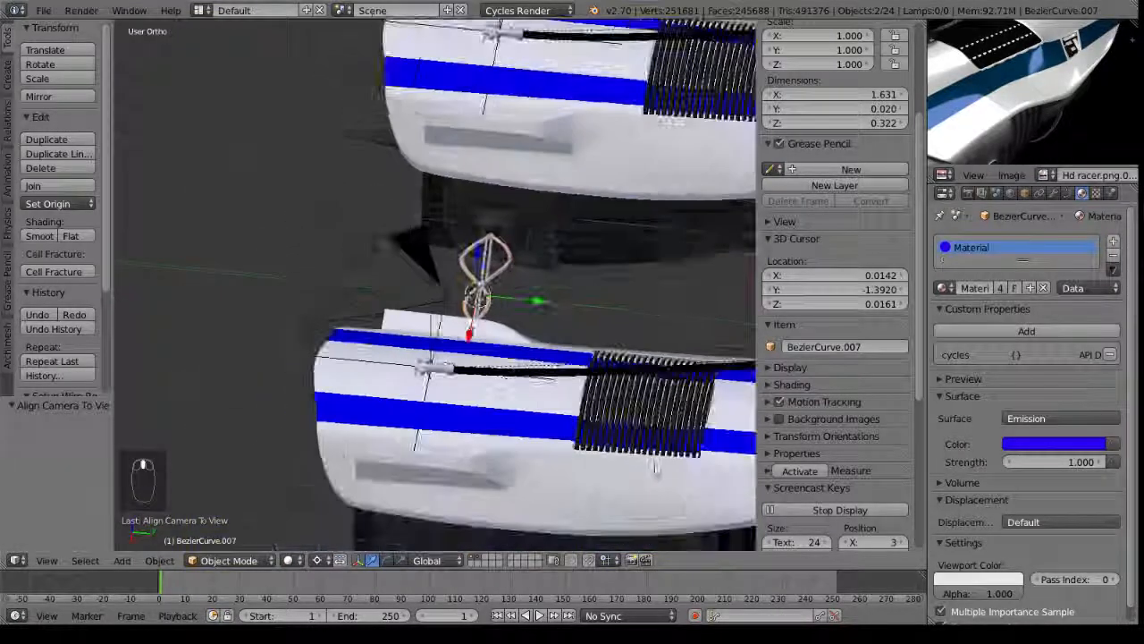
pyautogui.moveTo(655, 466); pyautogui.dragTo(217, 263, button='middle')
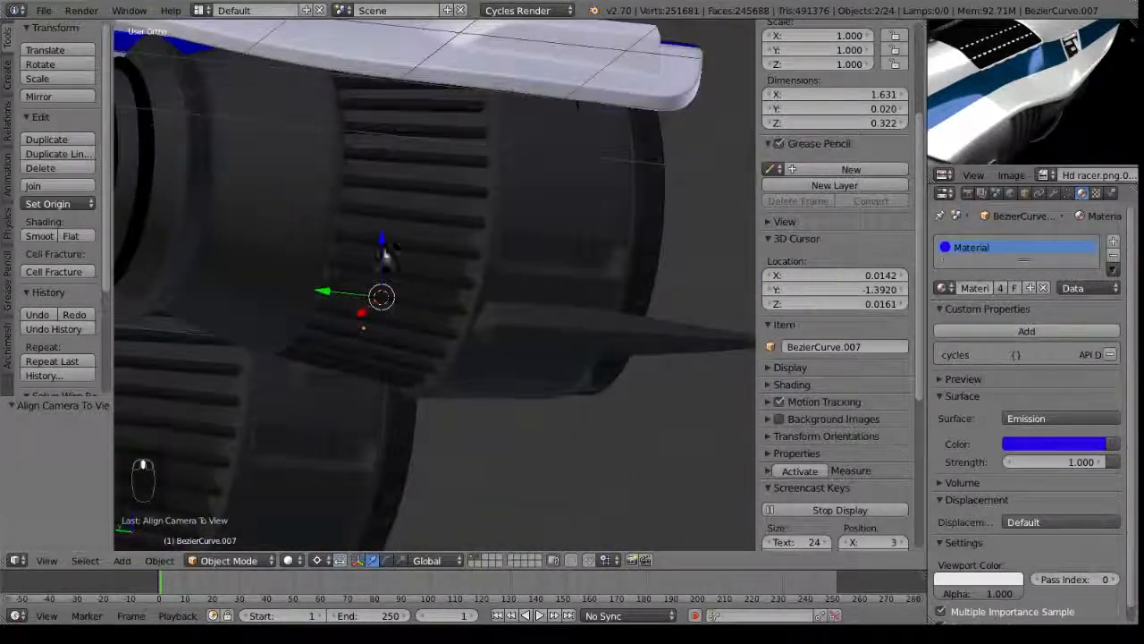
pyautogui.moveTo(331, 407); pyautogui.dragTo(412, 386, button='middle')
pyautogui.moveTo(459, 177); pyautogui.dragTo(416, 391, button='middle')
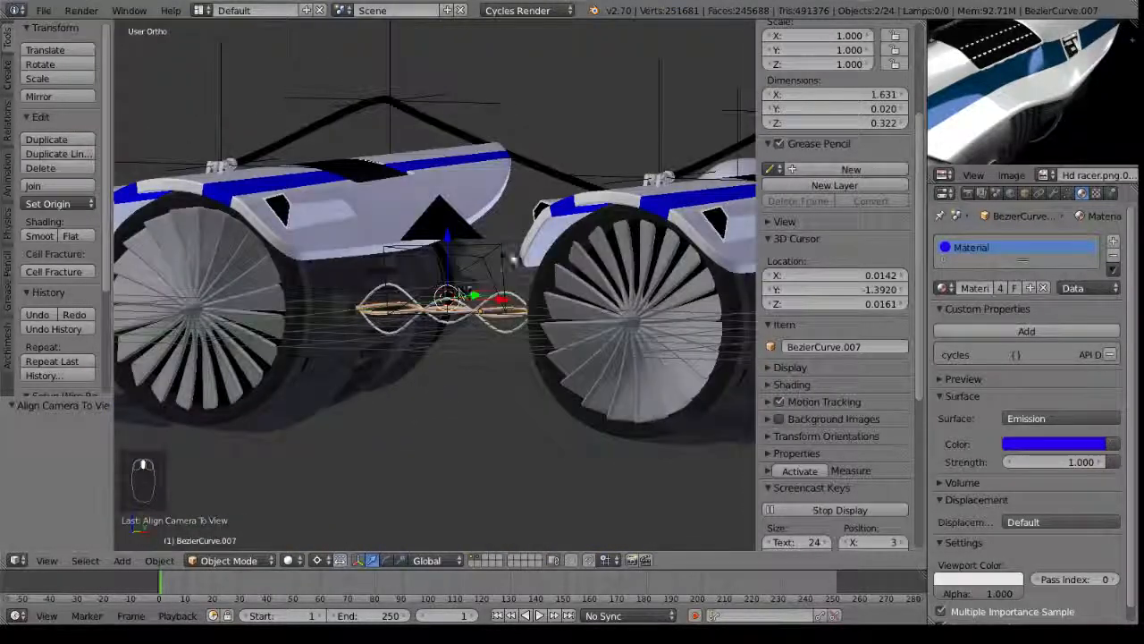